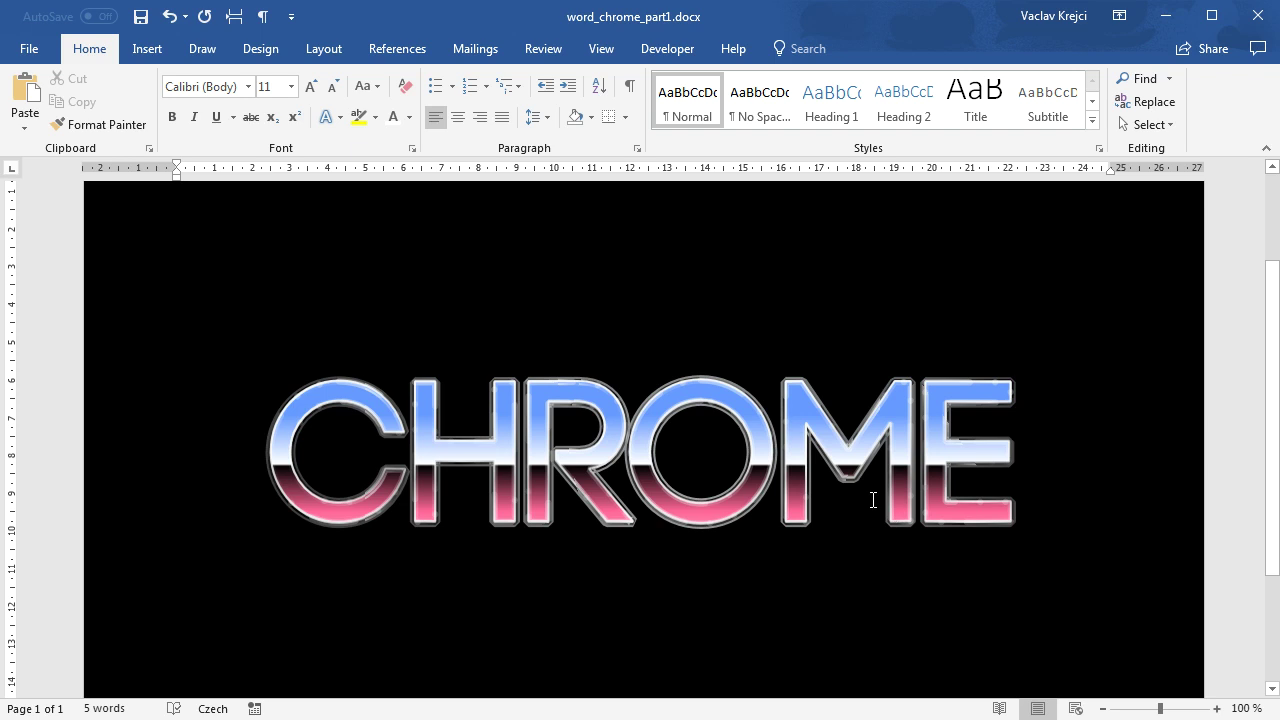
# Hide all the text boxes in the document, leaving only Text Box 3 visible
pyautogui.click(1147, 124)
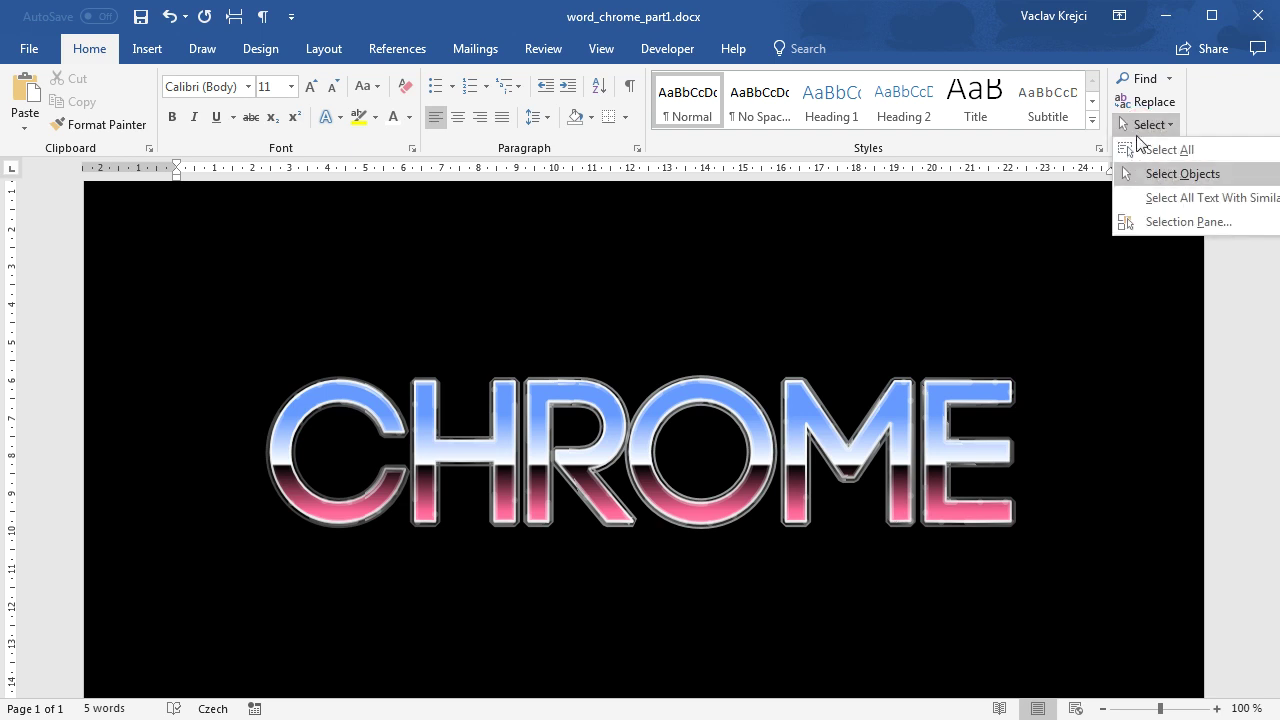
pyautogui.click(1136, 218)
pyautogui.click(1257, 279)
pyautogui.click(1257, 298)
pyautogui.click(1257, 317)
pyautogui.click(1257, 336)
pyautogui.click(1257, 355)
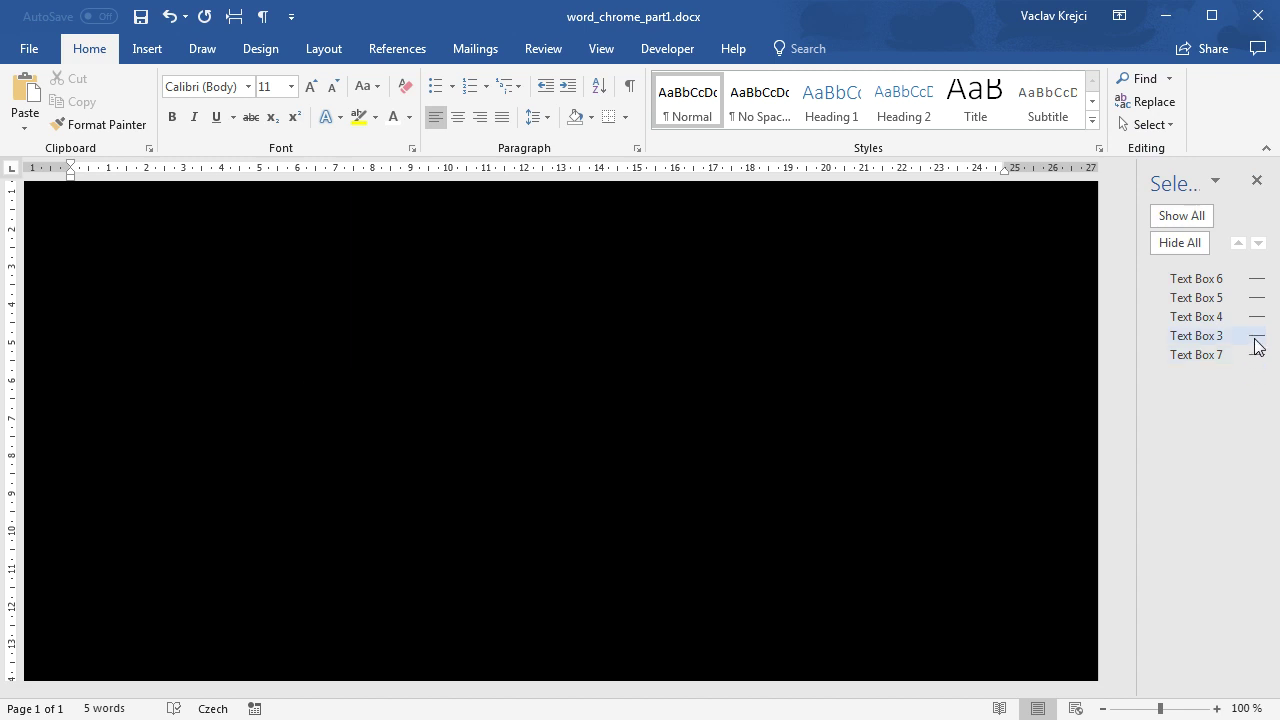
pyautogui.click(1257, 336)
# Give the text in Text Box 3 a touching preset reflection, adjusted to 48% transparency, 49% size and 11 pt blur
pyautogui.click(1198, 336)
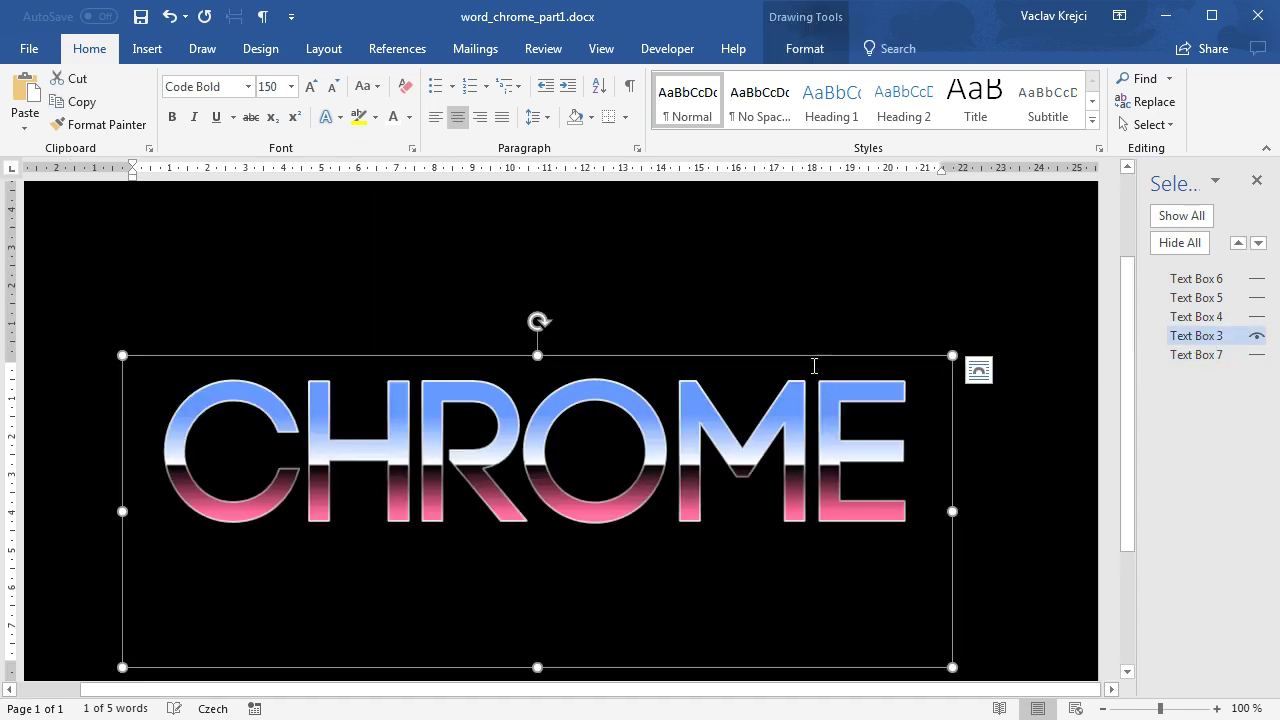
pyautogui.rightClick(810, 360)
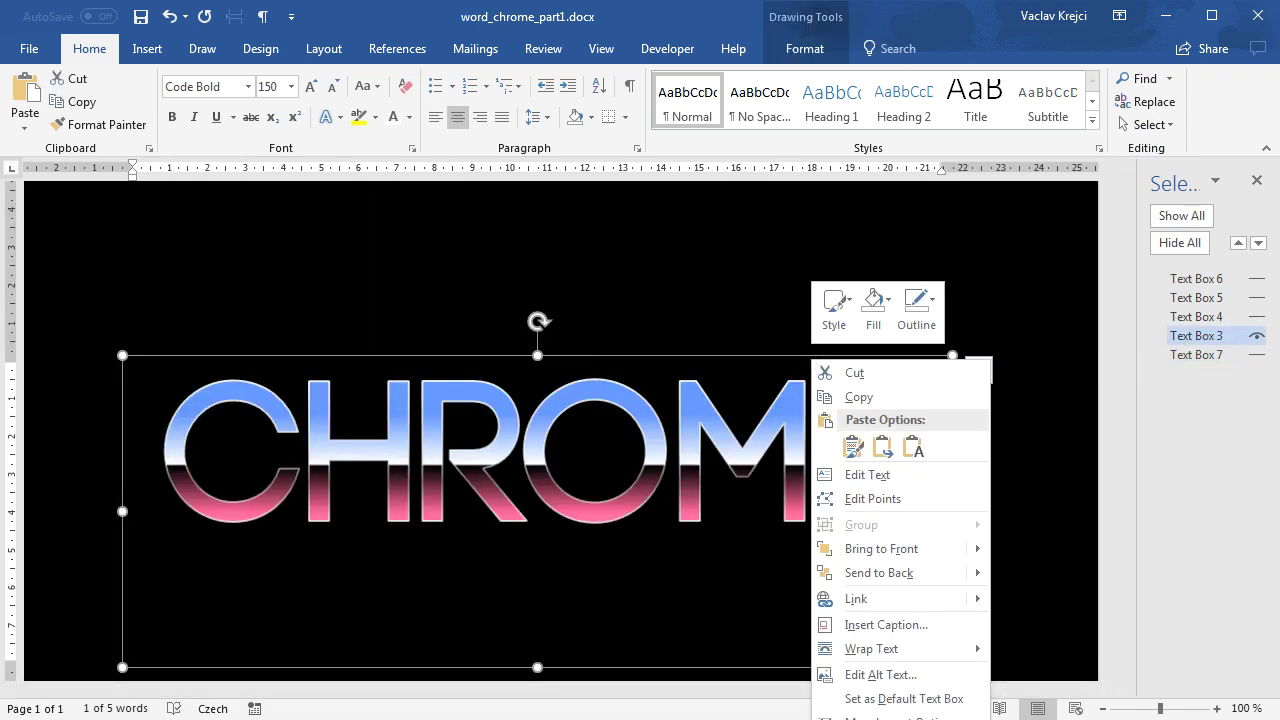
pyautogui.click(880, 716)
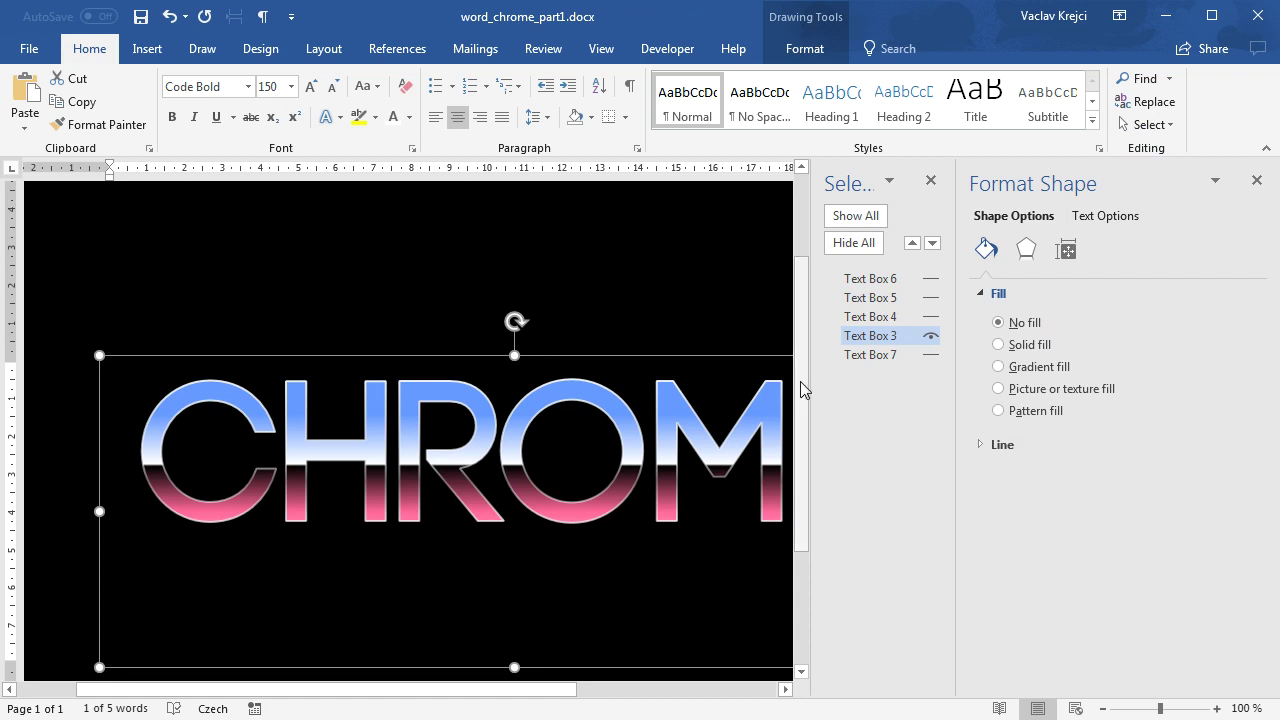
pyautogui.scroll(-1, 798, 410)
pyautogui.click(1104, 216)
pyautogui.click(1027, 252)
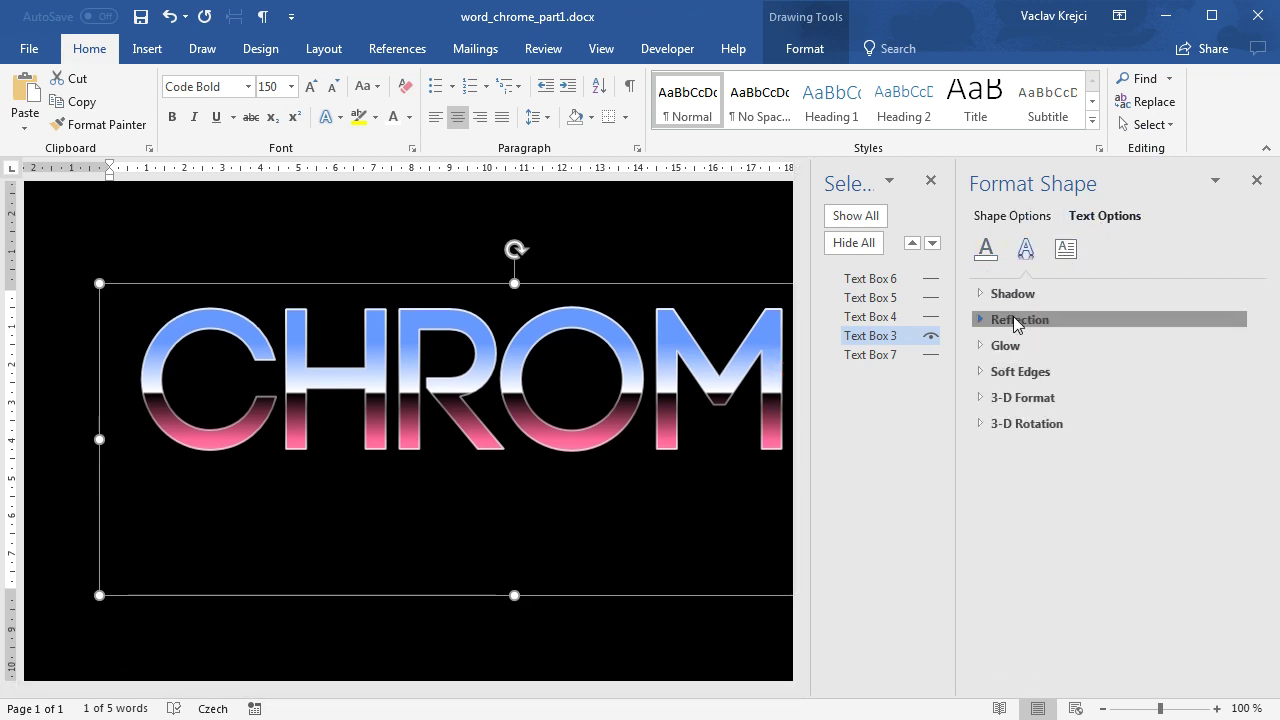
pyautogui.click(1015, 320)
pyautogui.click(1225, 346)
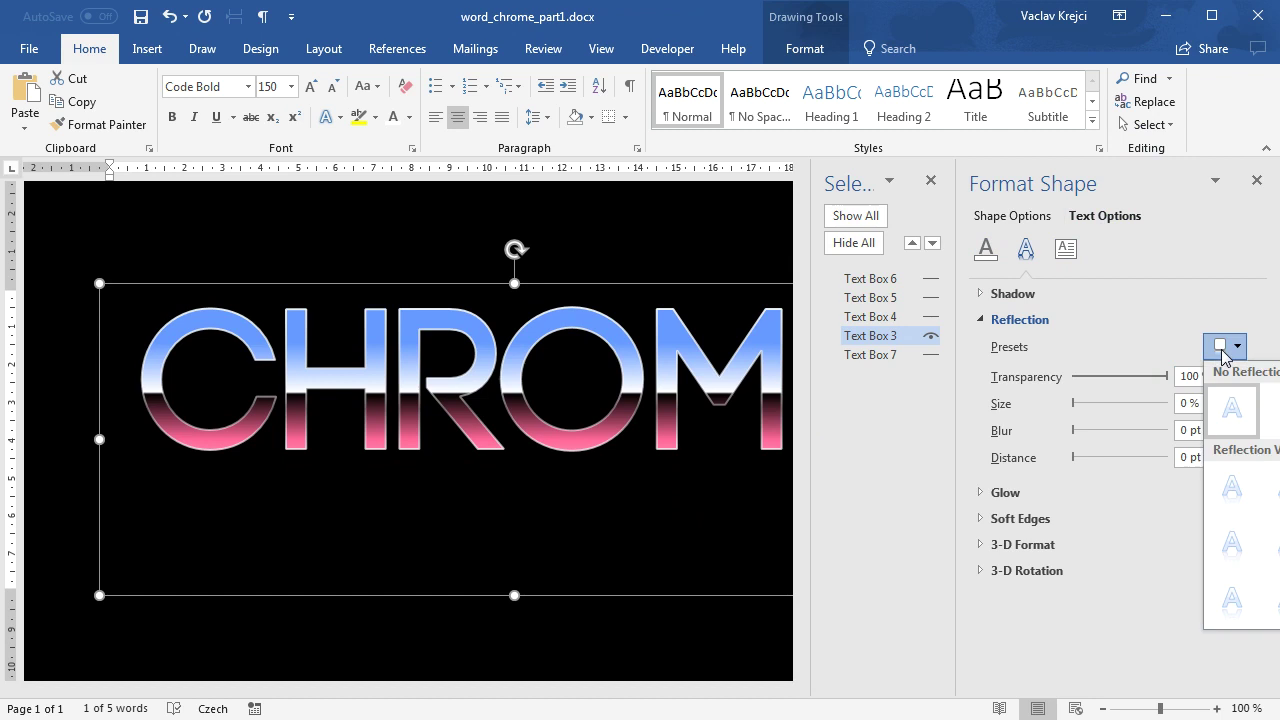
pyautogui.click(1276, 486)
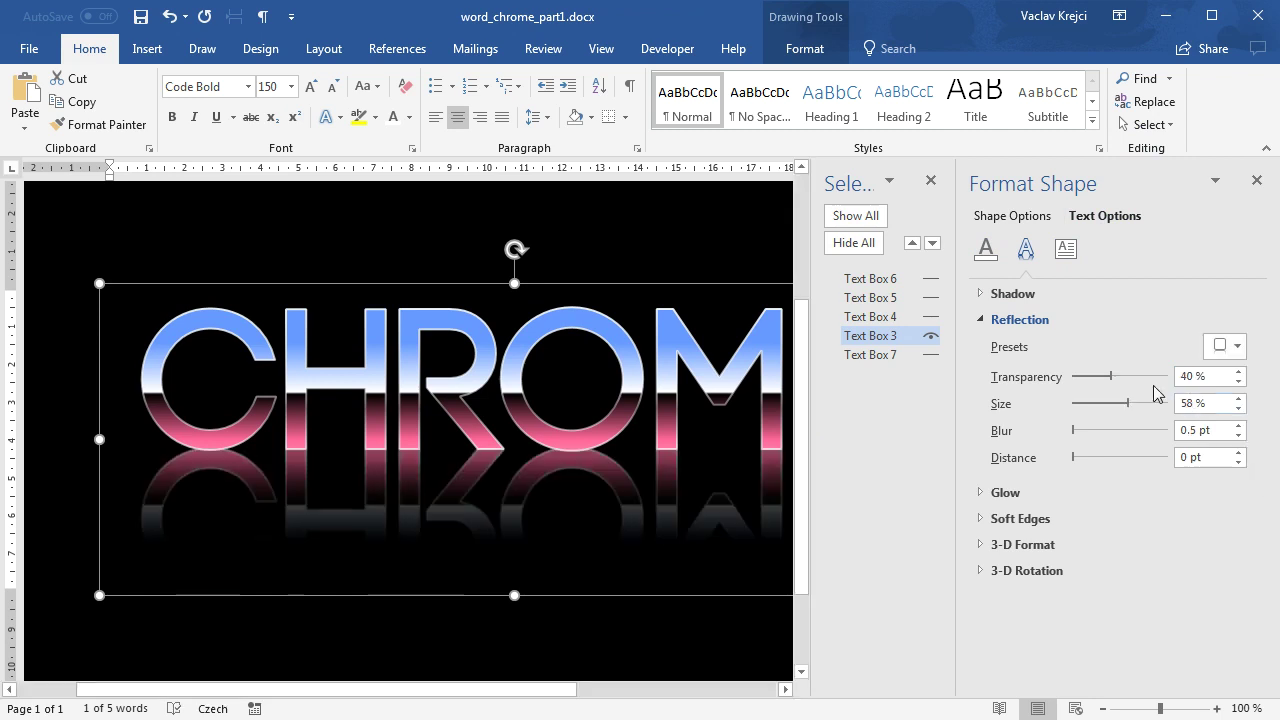
pyautogui.moveTo(1110, 376); pyautogui.dragTo(1118, 403)
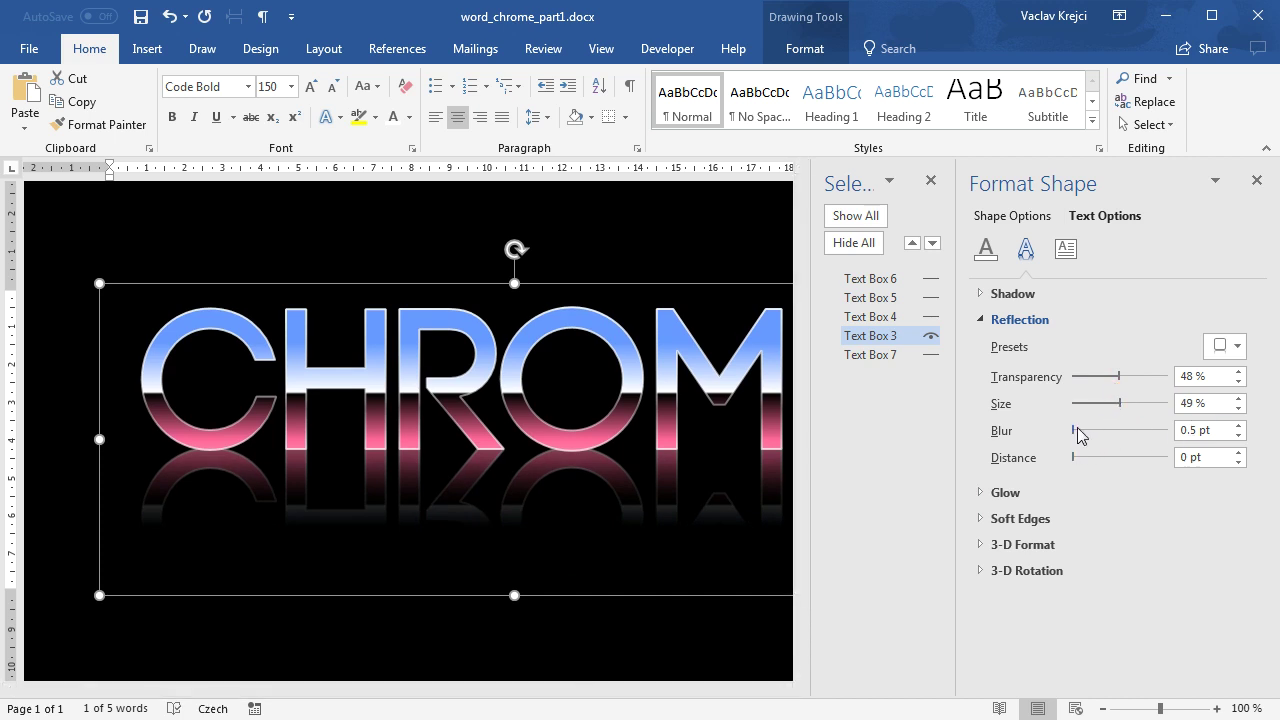
pyautogui.moveTo(1073, 437); pyautogui.dragTo(1086, 433)
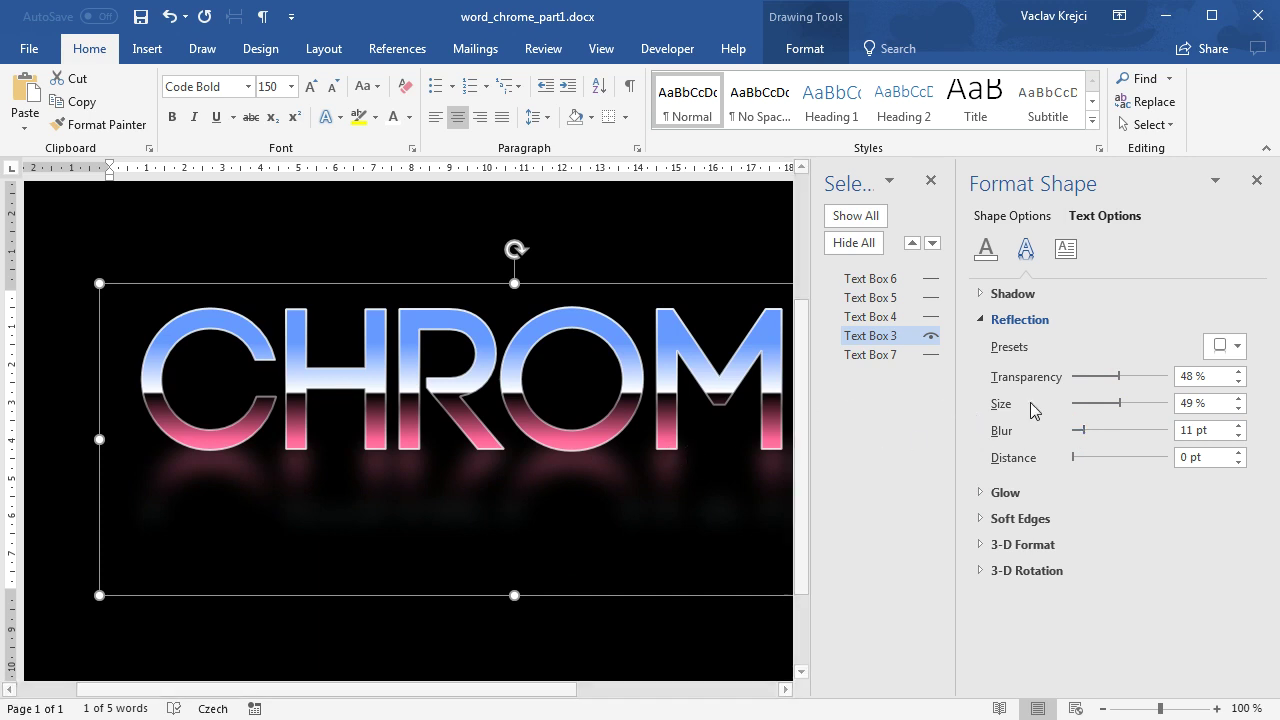
# Make Text Boxes 7, 4, 5 and 6 visible again
pyautogui.click(931, 354)
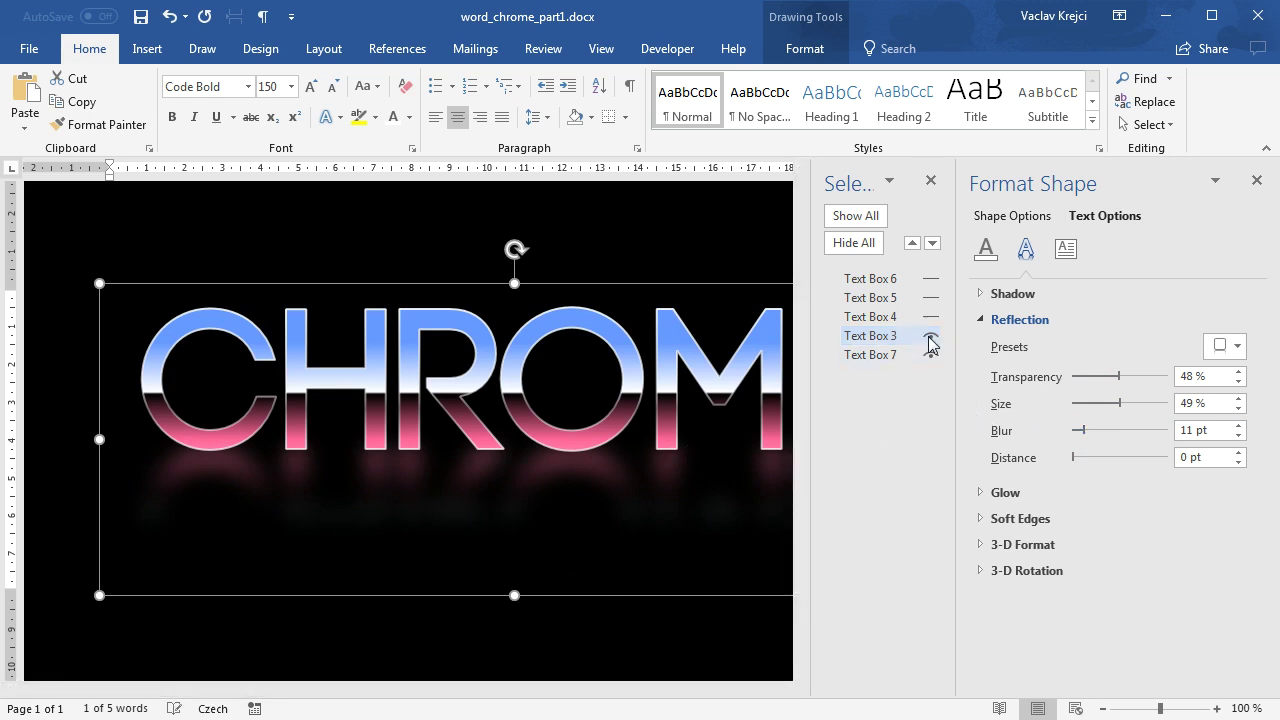
pyautogui.click(931, 316)
pyautogui.click(931, 297)
pyautogui.click(931, 278)
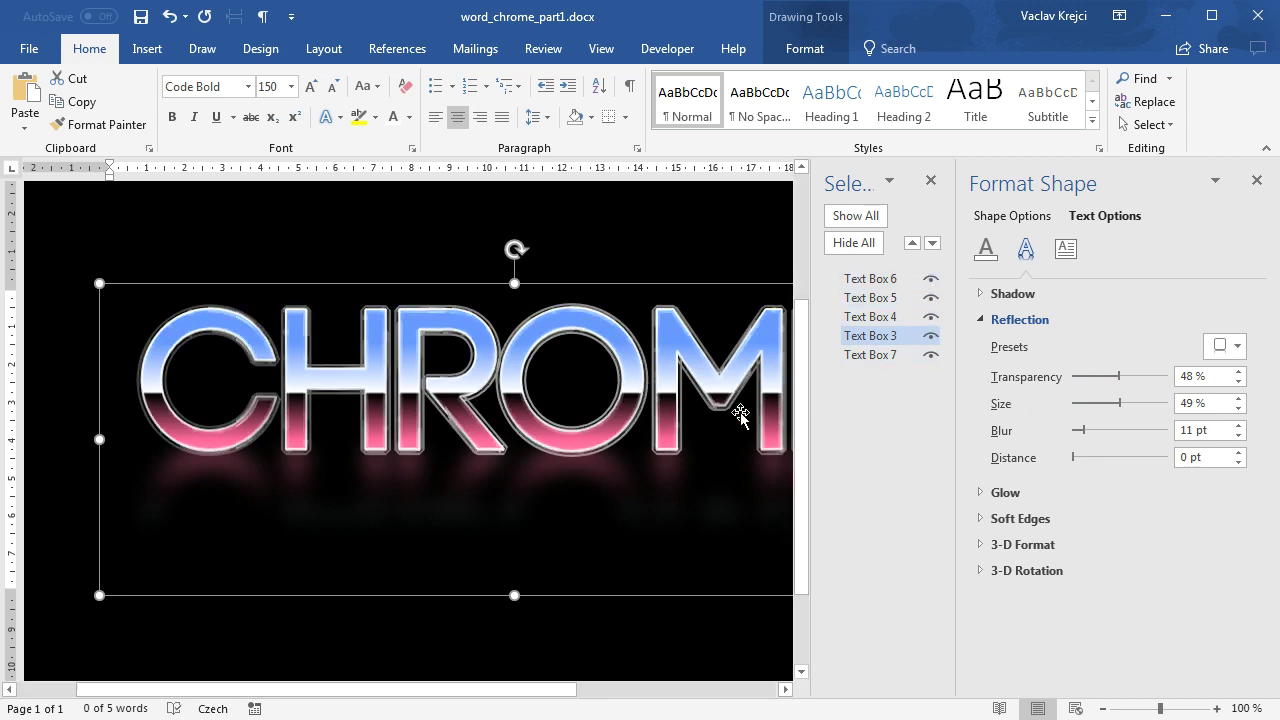
# Draw a horizontal straight line about 5.58 cm long above the CHROME lettering and set its width to 1.5 pt
pyautogui.click(147, 49)
pyautogui.click(138, 124)
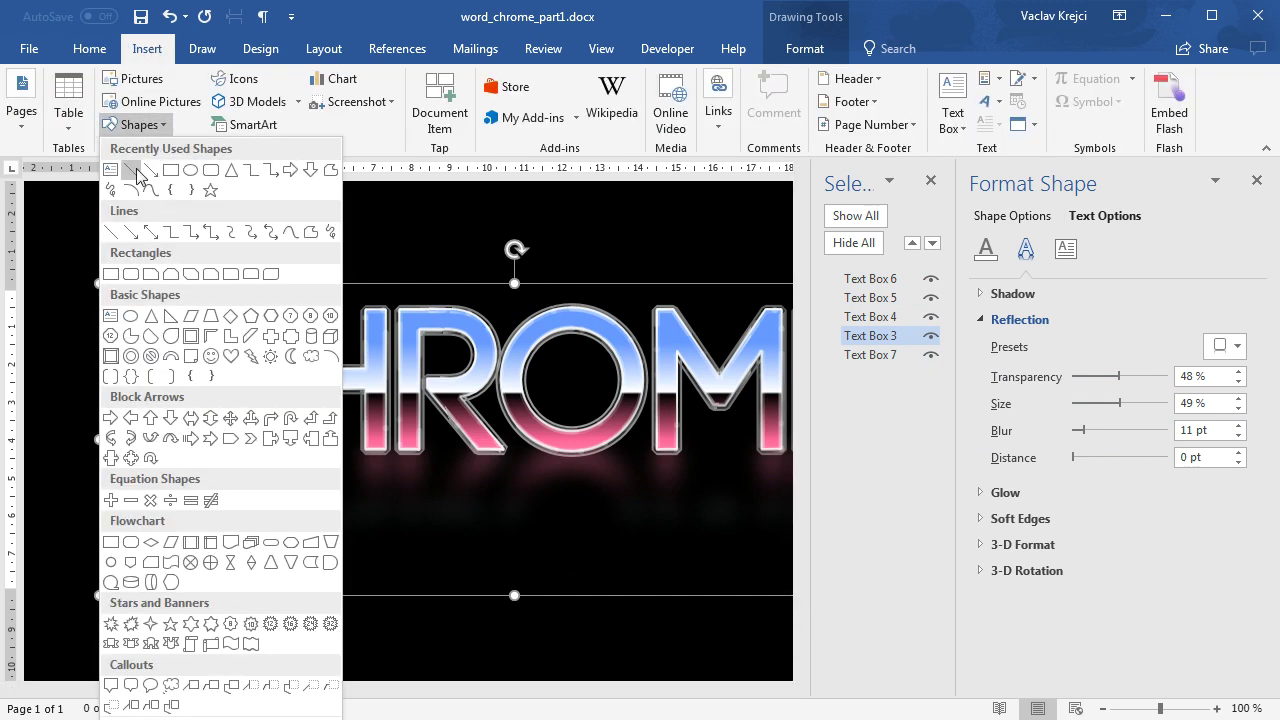
pyautogui.click(148, 176)
pyautogui.moveTo(206, 245); pyautogui.dragTo(416, 254)
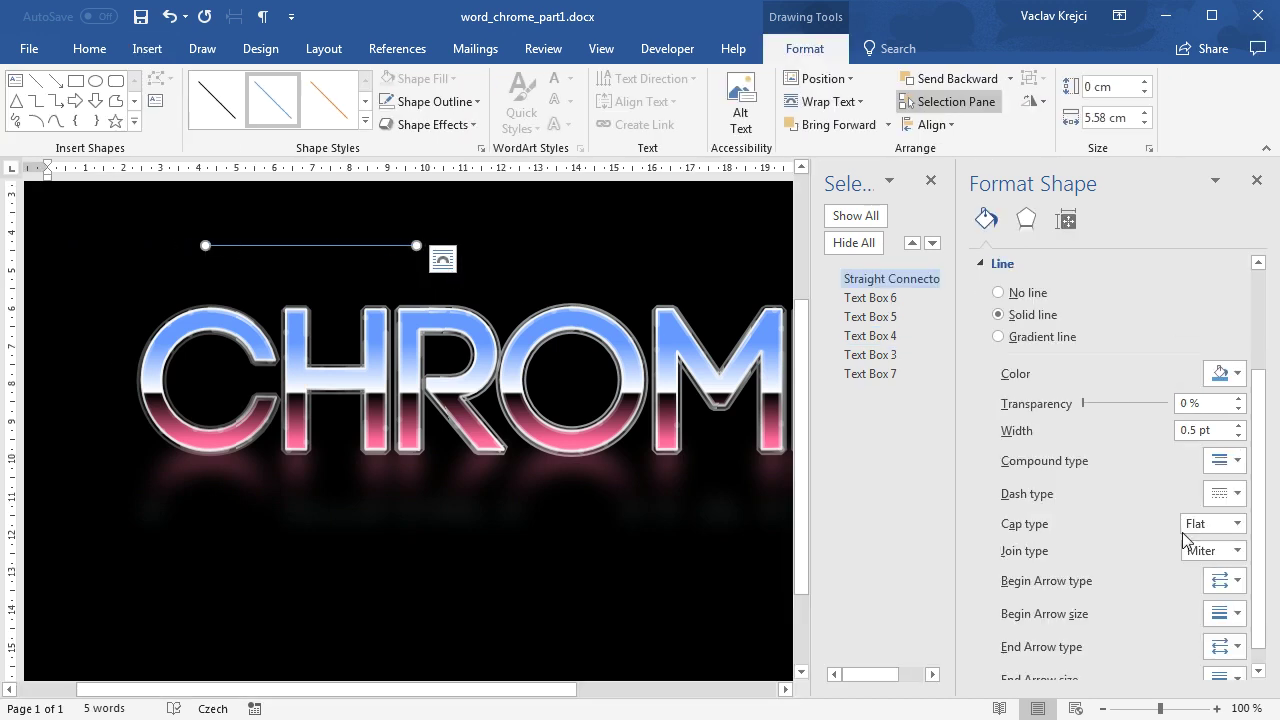
pyautogui.click(1239, 426)
pyautogui.click(1239, 426)
pyautogui.click(1239, 426)
pyautogui.click(1239, 426)
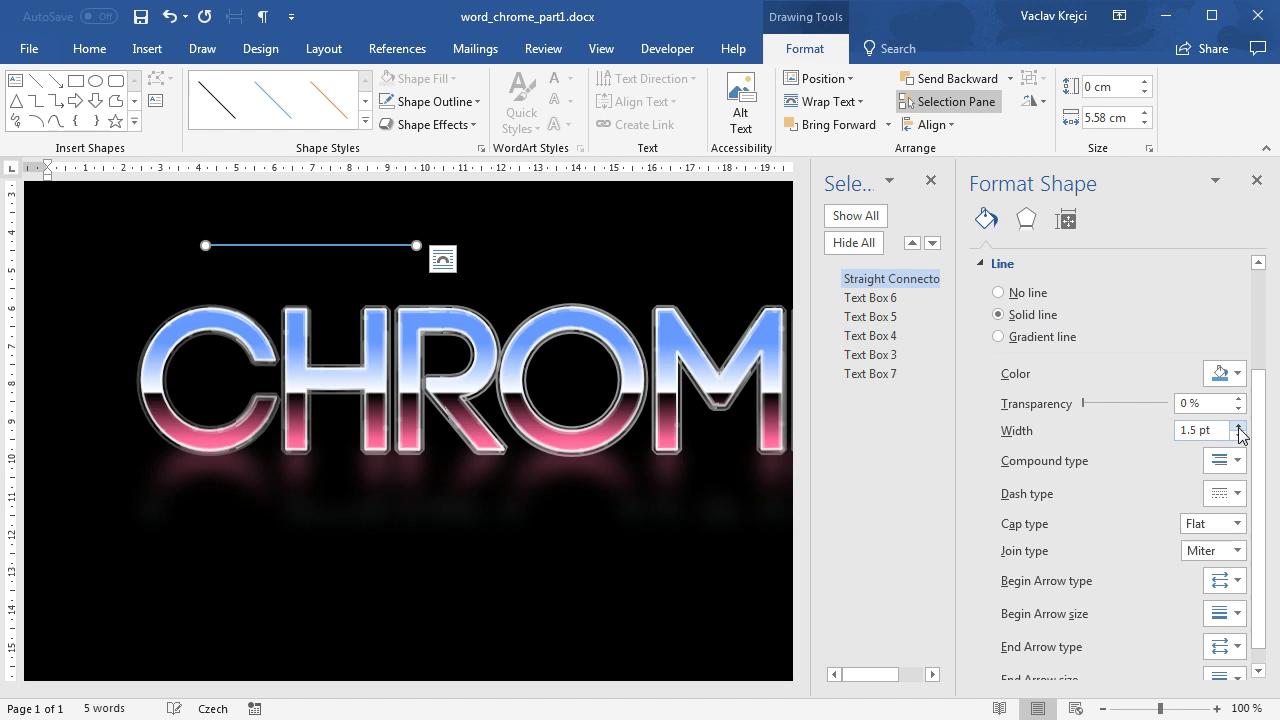
# Switch the line to a gradient, reduce it to three stops, and colour the middle and last stops white
pyautogui.click(1043, 340)
pyautogui.moveTo(1135, 515); pyautogui.dragTo(1143, 552)
pyautogui.click(1222, 551)
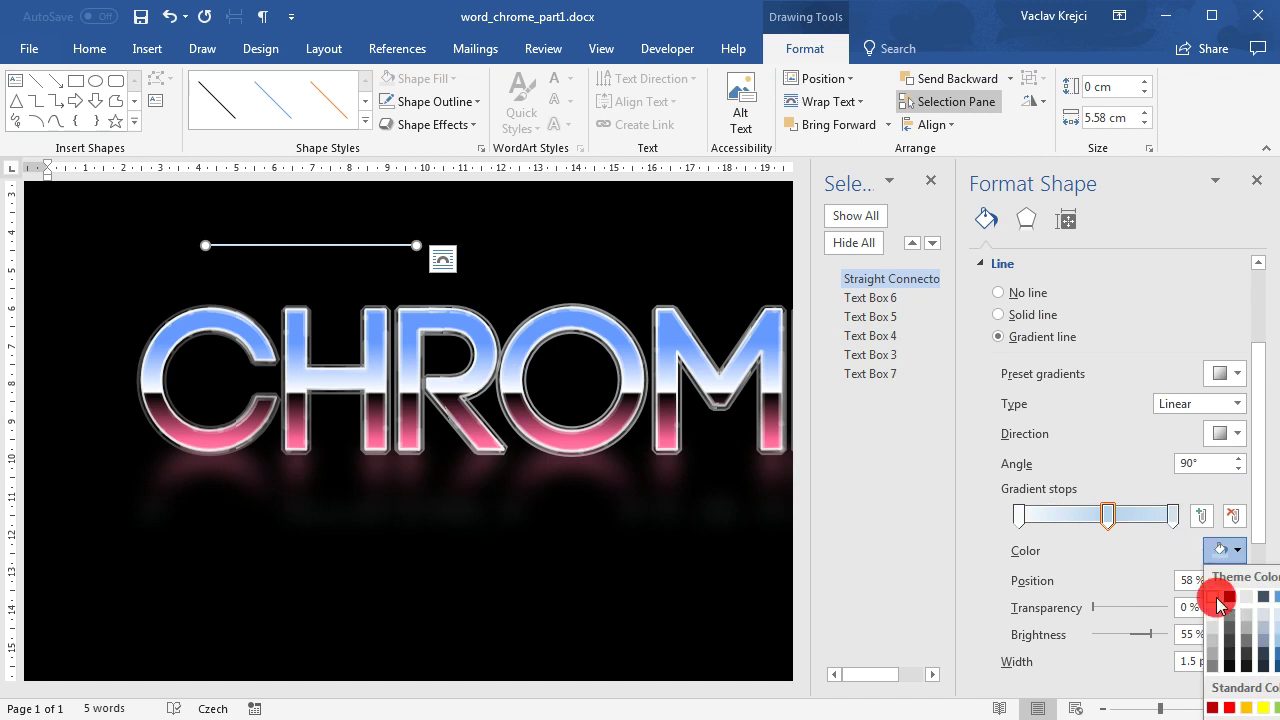
pyautogui.click(1222, 551)
pyautogui.click(1172, 515)
pyautogui.click(1222, 551)
pyautogui.click(1213, 598)
# Set the line's gradient transparency to 50% at the middle stop and 100% at both ends, with a 0° angle
pyautogui.click(1108, 515)
pyautogui.click(1195, 603)
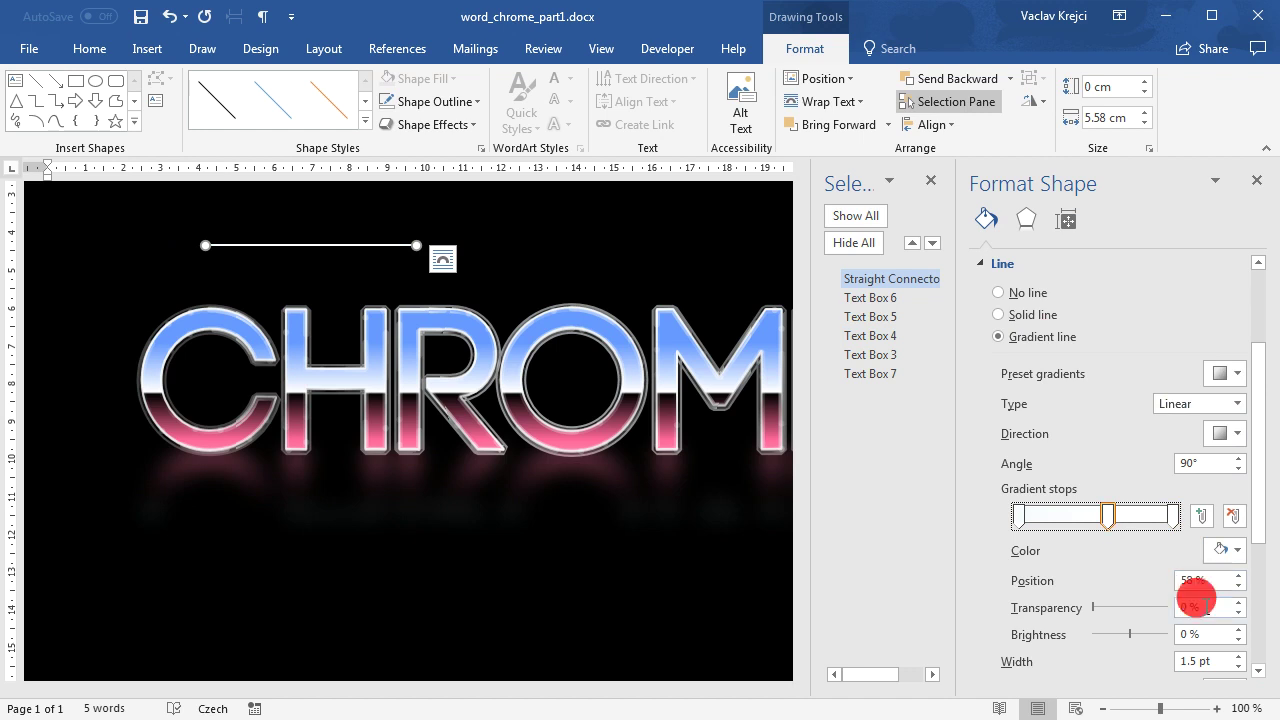
pyautogui.write('50')
pyautogui.press('Return')
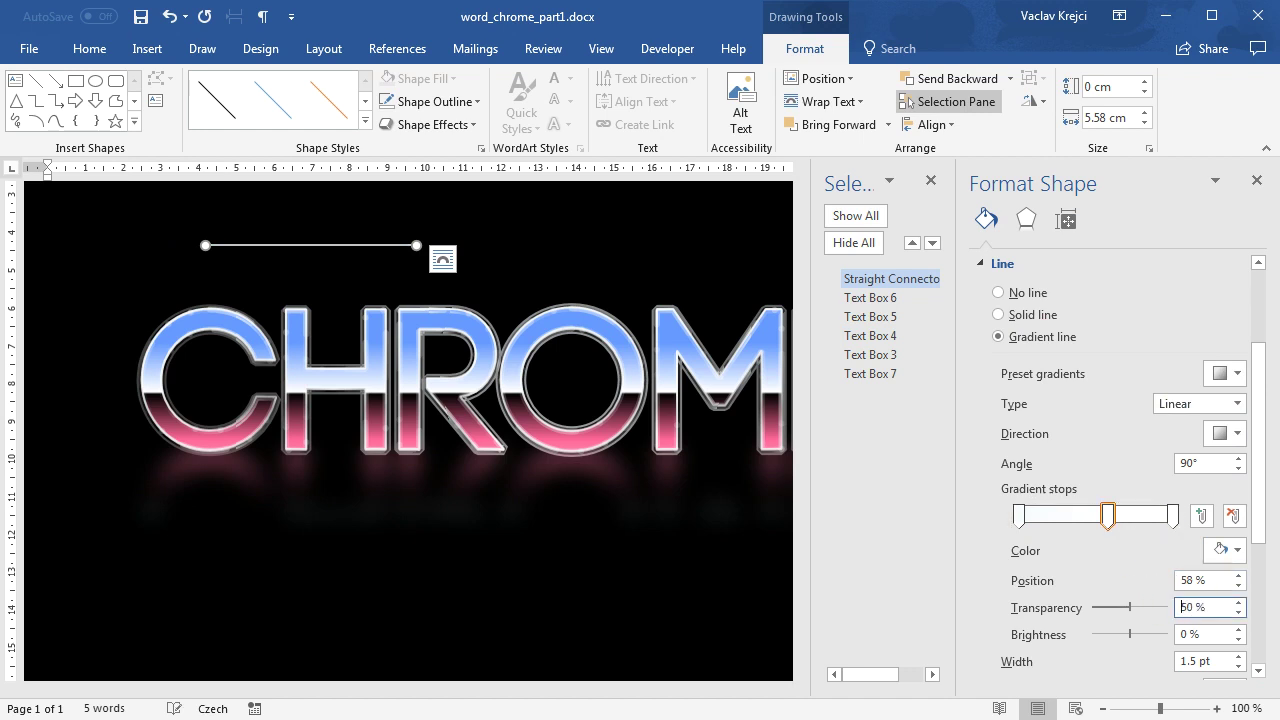
pyautogui.click(1173, 515)
pyautogui.moveTo(1095, 610); pyautogui.dragTo(1166, 607)
pyautogui.click(1018, 515)
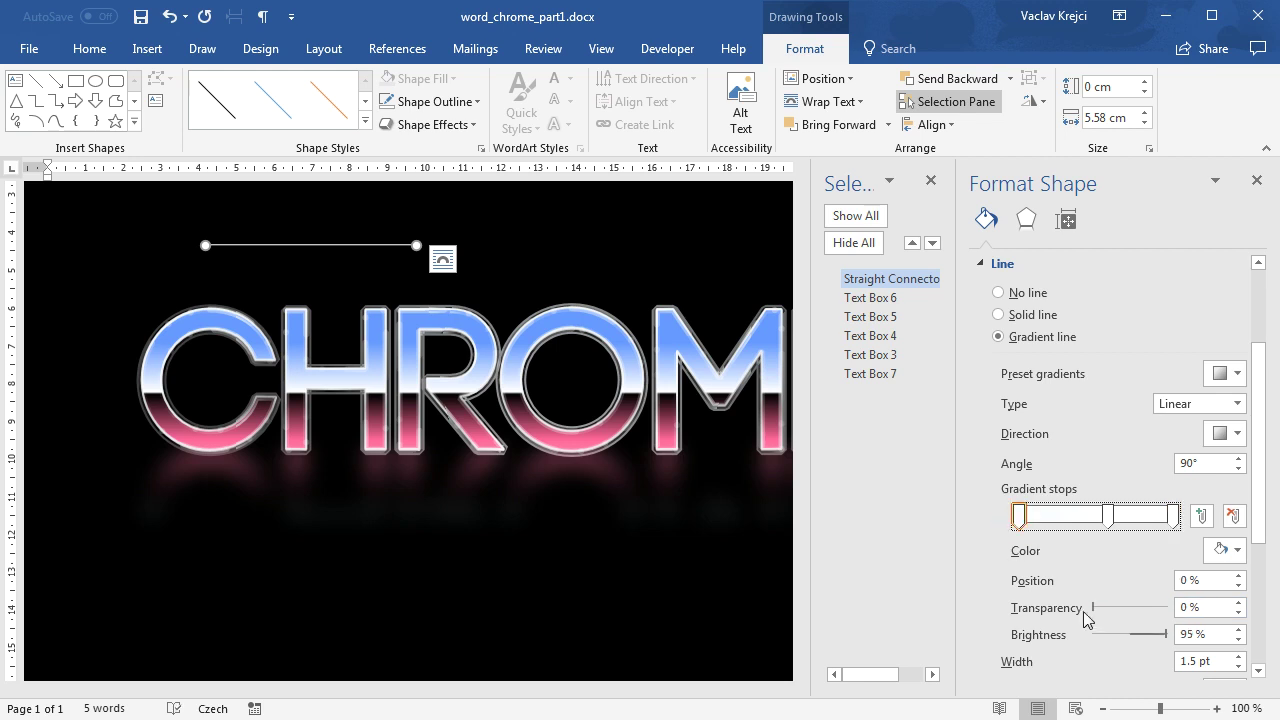
pyautogui.moveTo(1094, 607); pyautogui.dragTo(1168, 607)
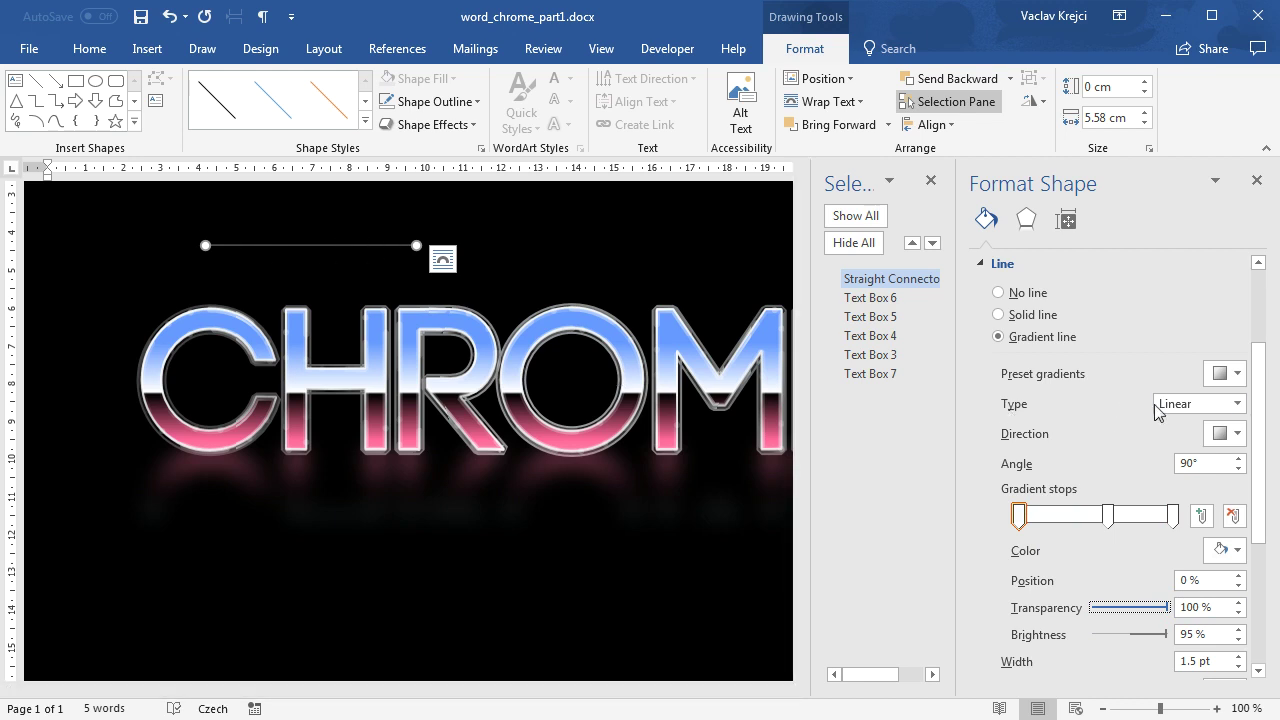
pyautogui.moveTo(1187, 462); pyautogui.dragTo(1116, 451)
pyautogui.press('Delete')
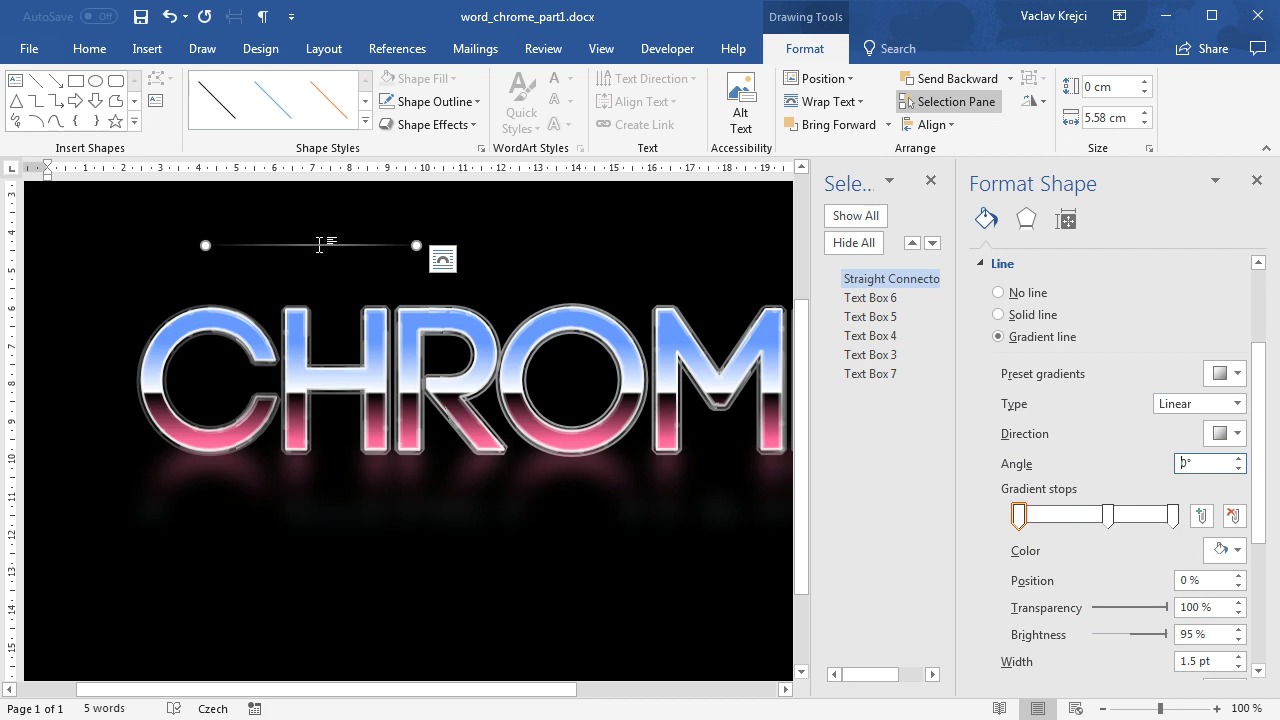
# Move the streak onto the colour boundary of the C, and paste copies along the letters' top edge and the foot of the R
pyautogui.moveTo(327, 250); pyautogui.dragTo(207, 396)
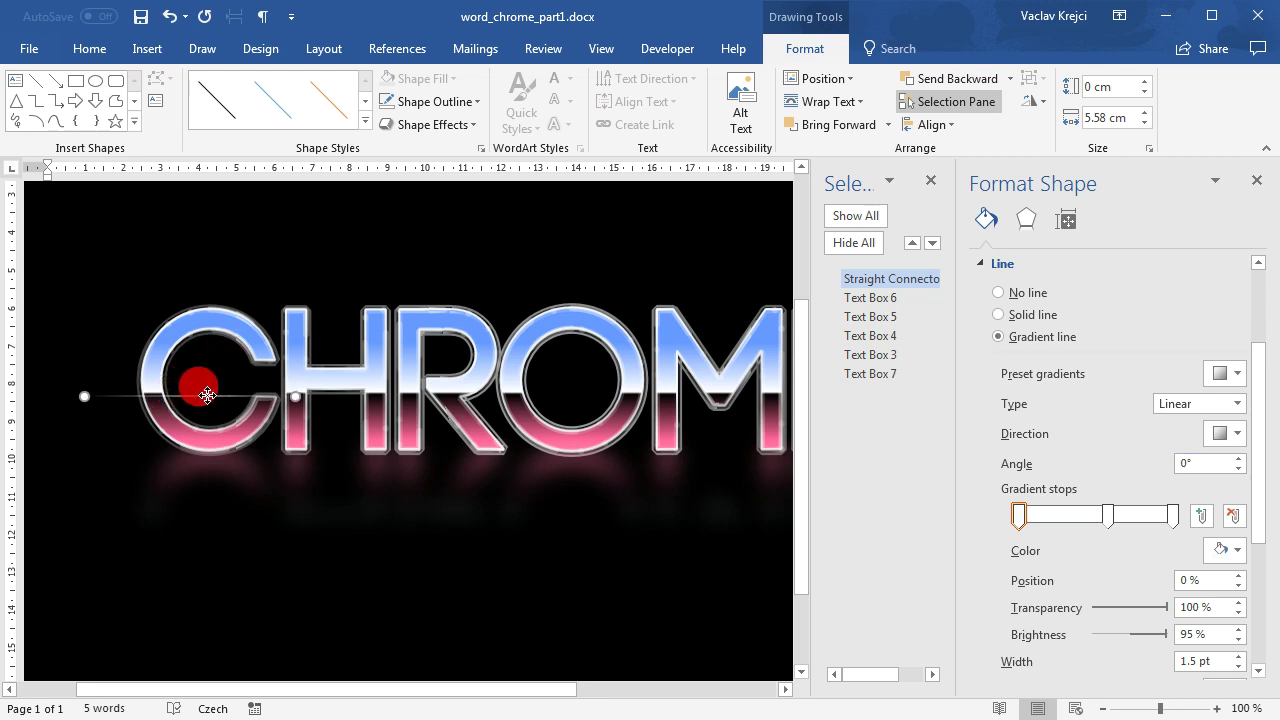
pyautogui.hotkey('ctrl', 'c')
pyautogui.hotkey('ctrl', 'v')
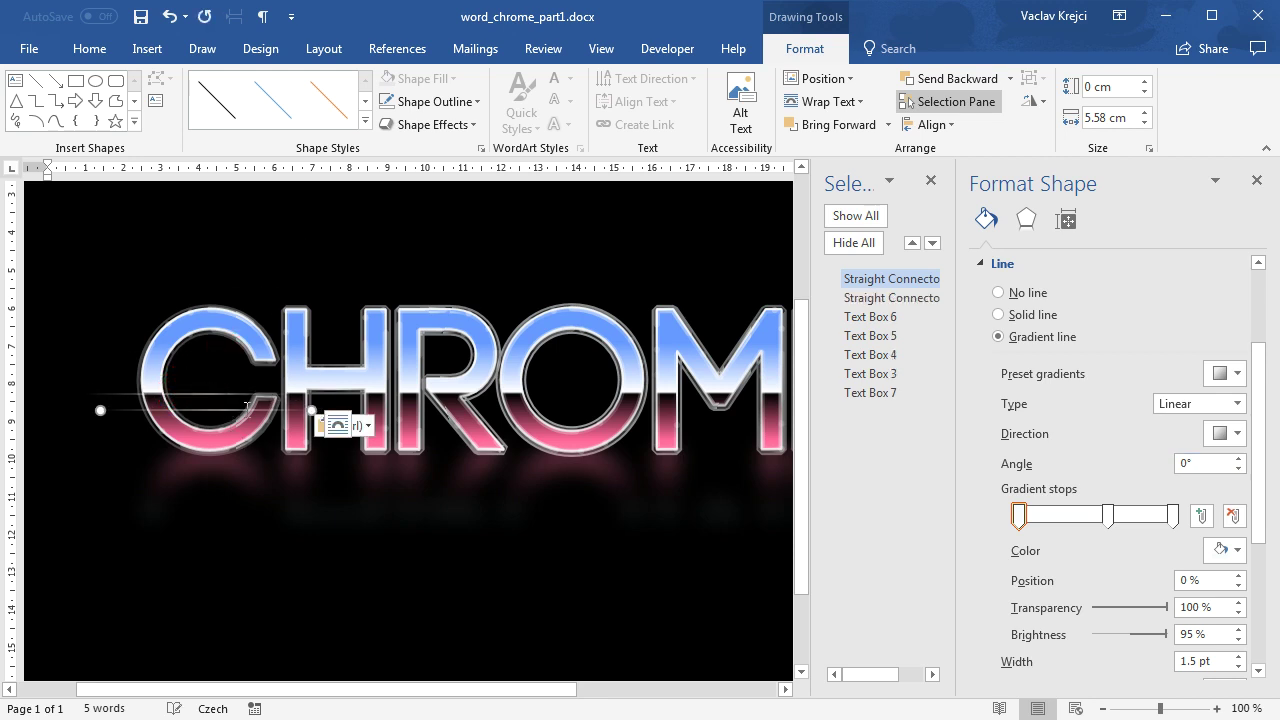
pyautogui.moveTo(214, 412); pyautogui.dragTo(498, 466)
pyautogui.click(458, 450)
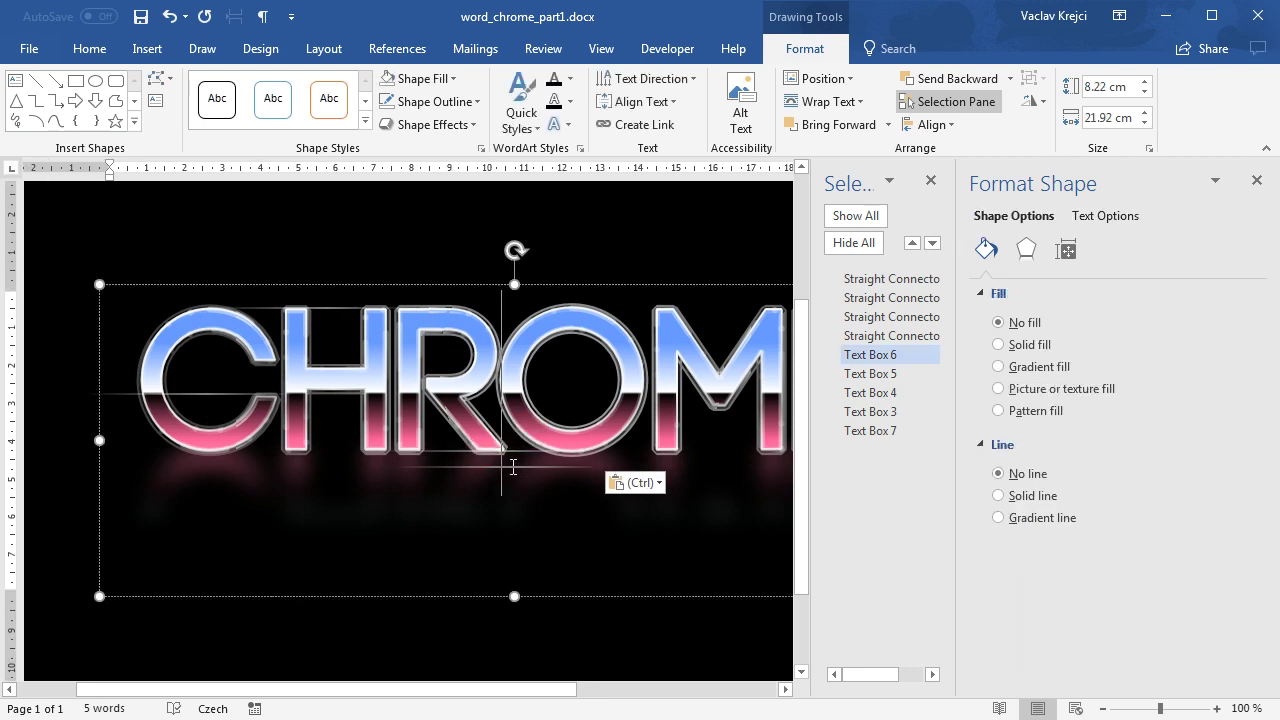
# Move the spare streak onto the colour boundary between O and M, and place another copy along the top of these letters
pyautogui.click(870, 279)
pyautogui.moveTo(491, 686); pyautogui.dragTo(553, 690)
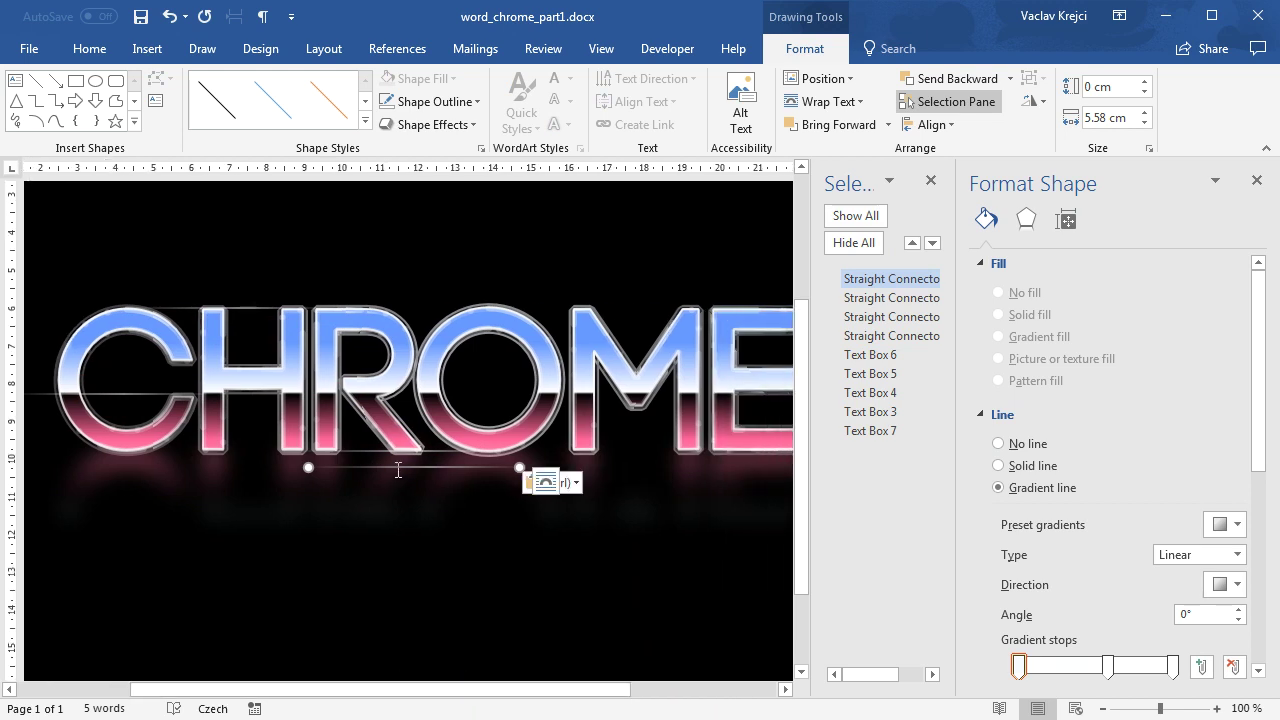
pyautogui.moveTo(403, 469); pyautogui.dragTo(581, 410)
pyautogui.press('Up')
pyautogui.press('Up')
pyautogui.press('Up')
pyautogui.press('Up')
pyautogui.press('Up')
pyautogui.press('Up')
pyautogui.press('Up')
pyautogui.press('Up')
pyautogui.press('Up')
pyautogui.press('Up')
pyautogui.press('Down')
pyautogui.press('Down')
pyautogui.press('Up')
pyautogui.press('Up')
pyautogui.press('Up')
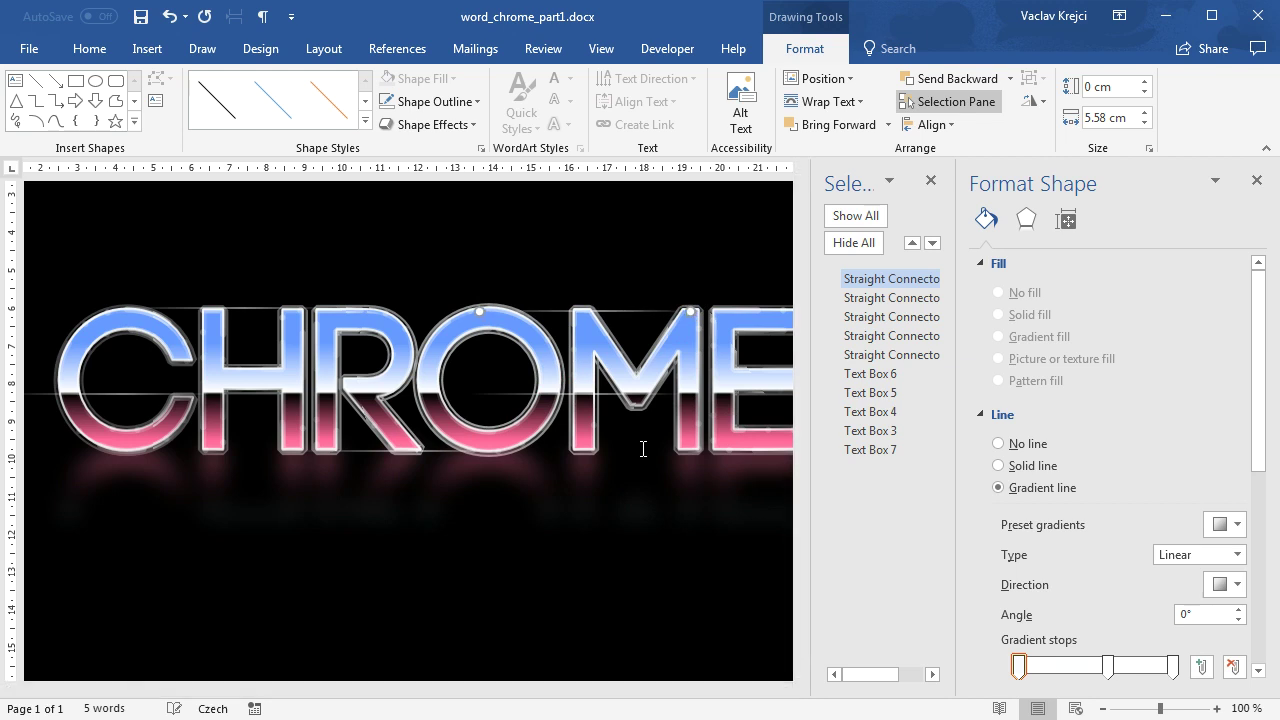
# Paste another streak and nudge it into place across the middle of the M and E, extending past the E
pyautogui.moveTo(360, 690); pyautogui.dragTo(470, 690)
pyautogui.hotkey('ctrl', 'v')
pyautogui.press('Down')
pyautogui.press('Down')
pyautogui.press('Down')
pyautogui.press('Down')
pyautogui.press('Down')
pyautogui.press('Down')
pyautogui.press('Down')
pyautogui.press('Down')
pyautogui.press('Right')
pyautogui.press('Right')
pyautogui.press('Right')
pyautogui.press('Right')
pyautogui.press('Right')
pyautogui.press('Right')
pyautogui.press('Right')
pyautogui.press('Right')
pyautogui.press('Right')
pyautogui.press('Right')
pyautogui.press('Right')
pyautogui.press('Right')
pyautogui.press('Right')
pyautogui.press('Right')
pyautogui.press('Right')
pyautogui.press('Right')
pyautogui.press('Right')
pyautogui.press('Right')
pyautogui.press('Right')
pyautogui.press('Right')
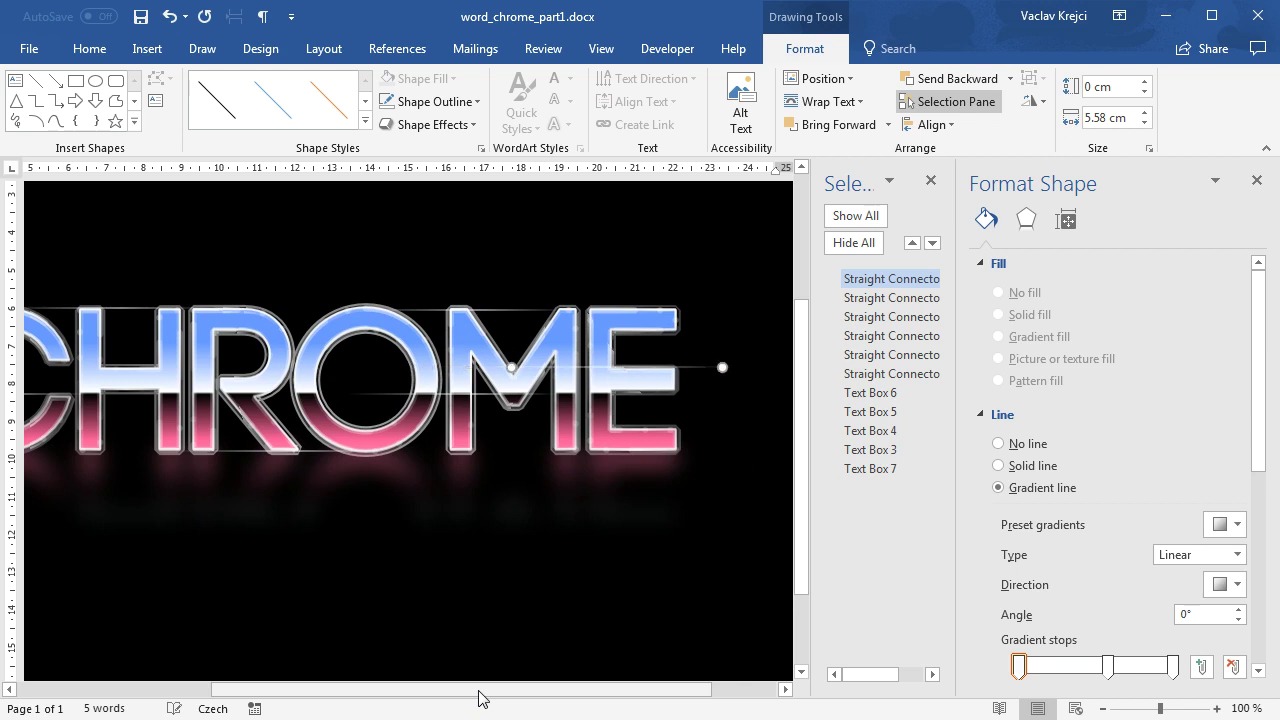
pyautogui.press('Left')
pyautogui.press('Left')
pyautogui.press('Left')
pyautogui.press('Left')
pyautogui.press('Left')
pyautogui.press('Left')
pyautogui.press('Left')
pyautogui.press('Left')
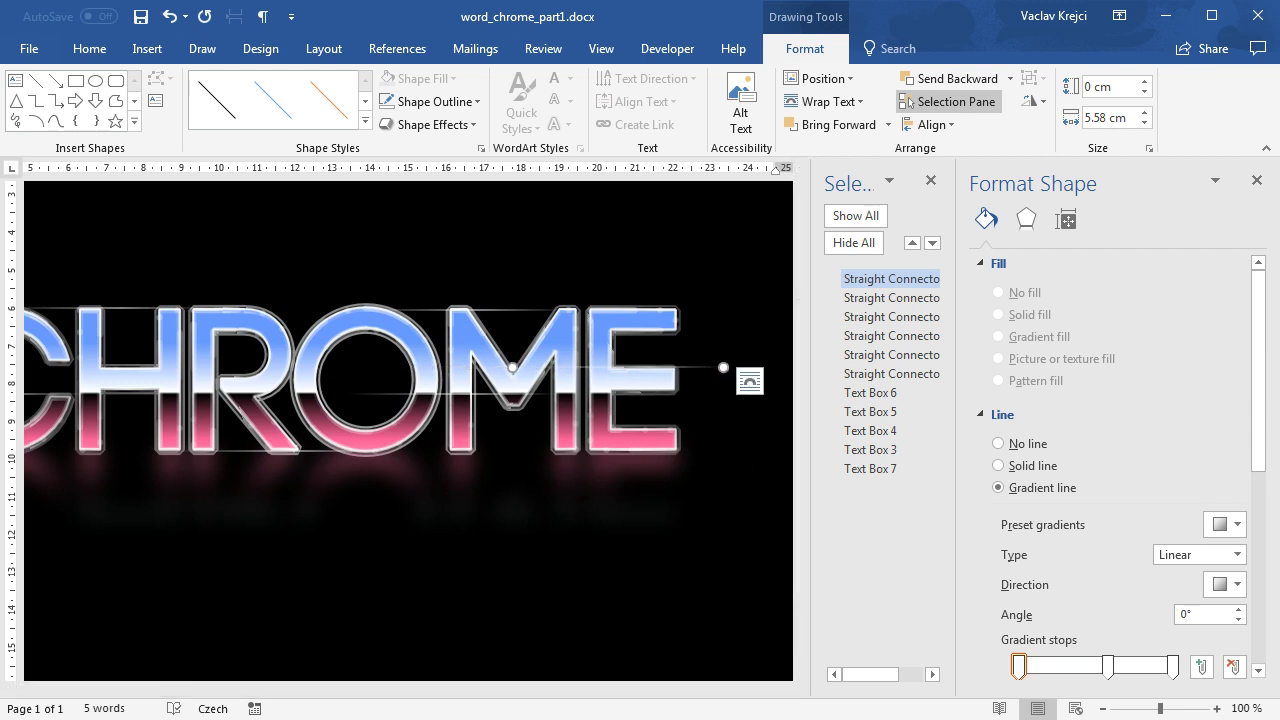
# Select all six streak lines and group them
pyautogui.click(352, 690)
pyautogui.moveTo(352, 688); pyautogui.dragTo(283, 688)
pyautogui.keyDown('ctrl'); pyautogui.click(856, 298); pyautogui.keyUp('ctrl')
pyautogui.keyDown('ctrl'); pyautogui.click(890, 317); pyautogui.keyUp('ctrl')
pyautogui.keyDown('ctrl'); pyautogui.click(891, 336); pyautogui.keyUp('ctrl')
pyautogui.keyDown('ctrl'); pyautogui.click(896, 355); pyautogui.keyUp('ctrl')
pyautogui.keyDown('ctrl'); pyautogui.click(890, 374); pyautogui.keyUp('ctrl')
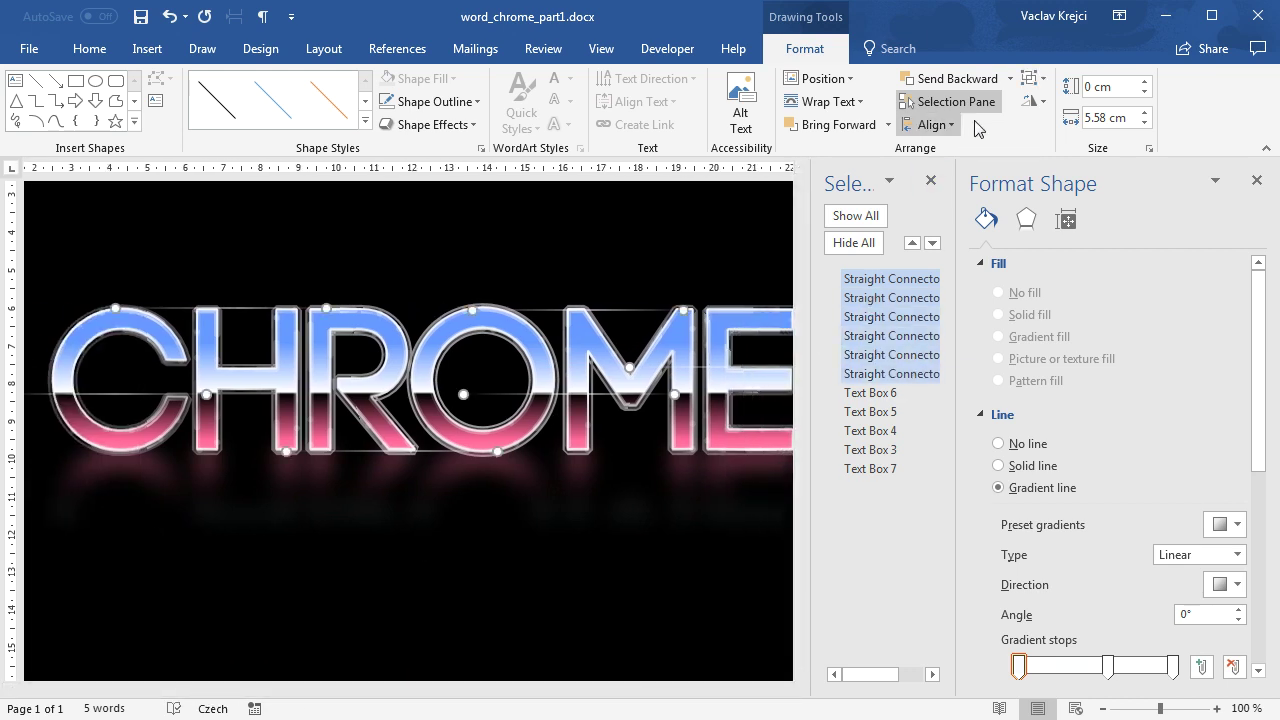
pyautogui.click(1030, 79)
pyautogui.click(1046, 104)
# Rename the new group "light streaks"
pyautogui.doubleClick(883, 280)
pyautogui.write('light streaks')
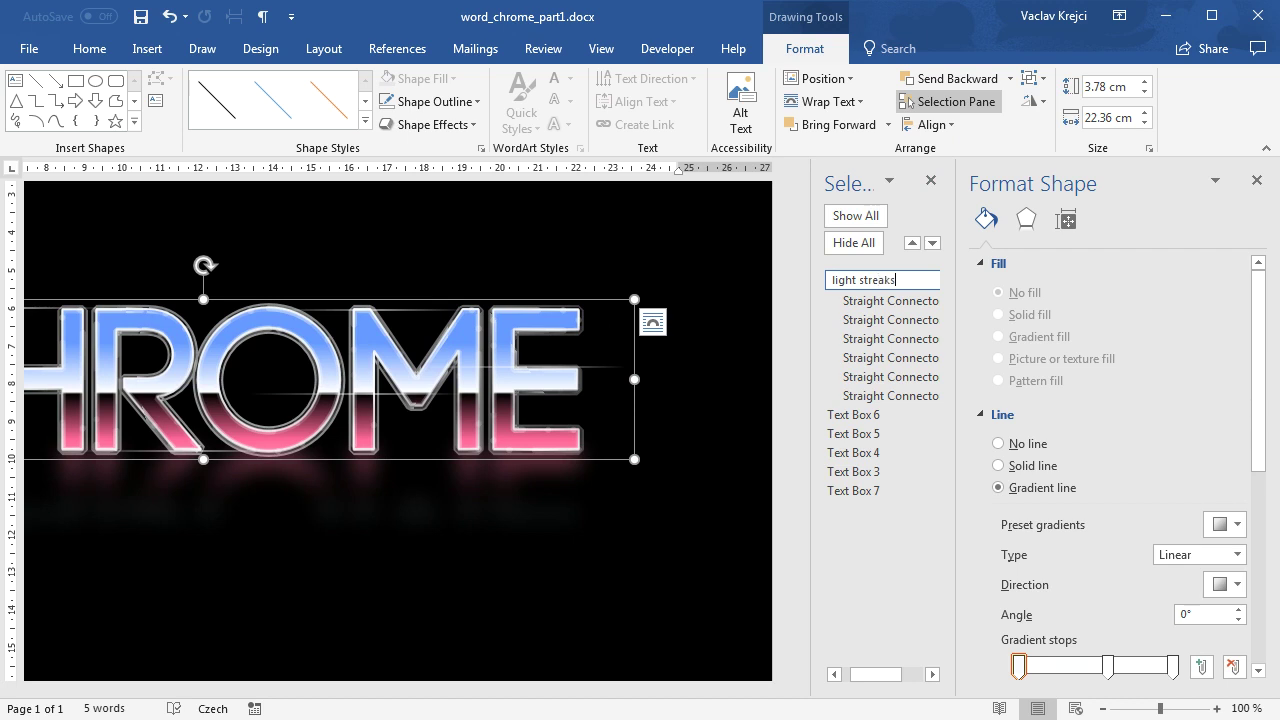
pyautogui.press('Return')
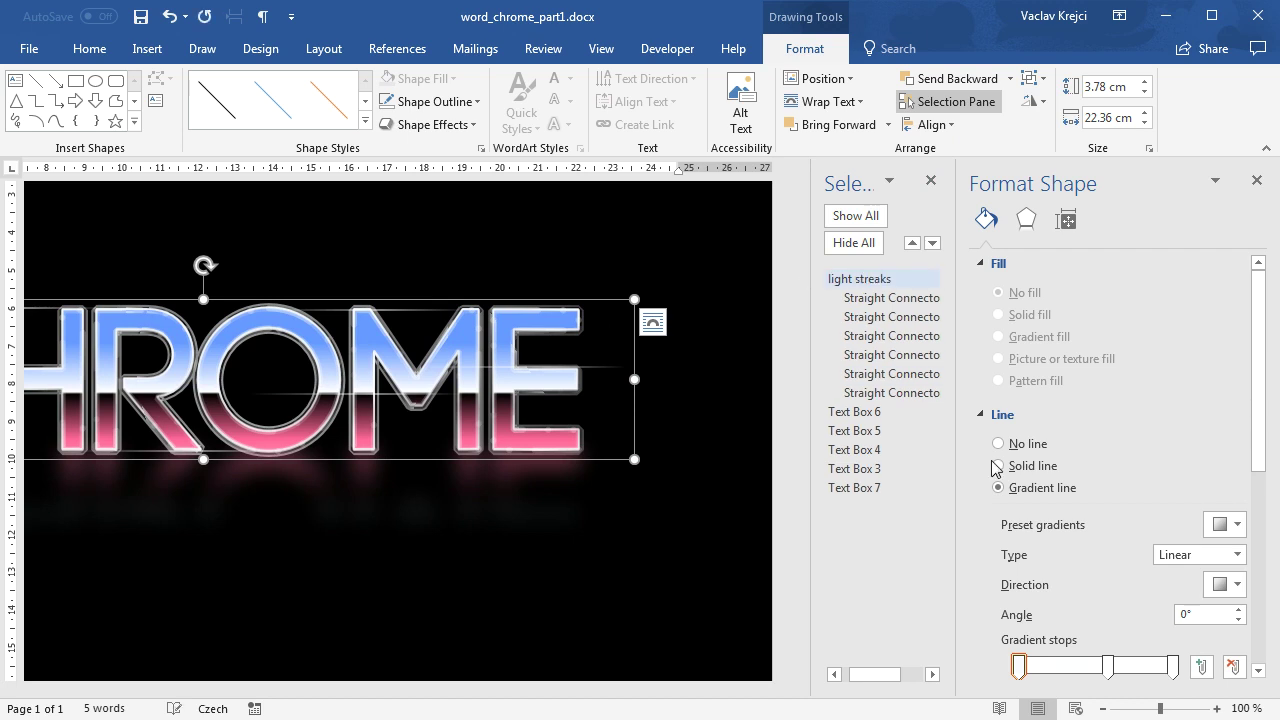
# Widen the object list to show full names, collapse the light streaks group, and close the list
pyautogui.moveTo(959, 473); pyautogui.dragTo(1003, 466)
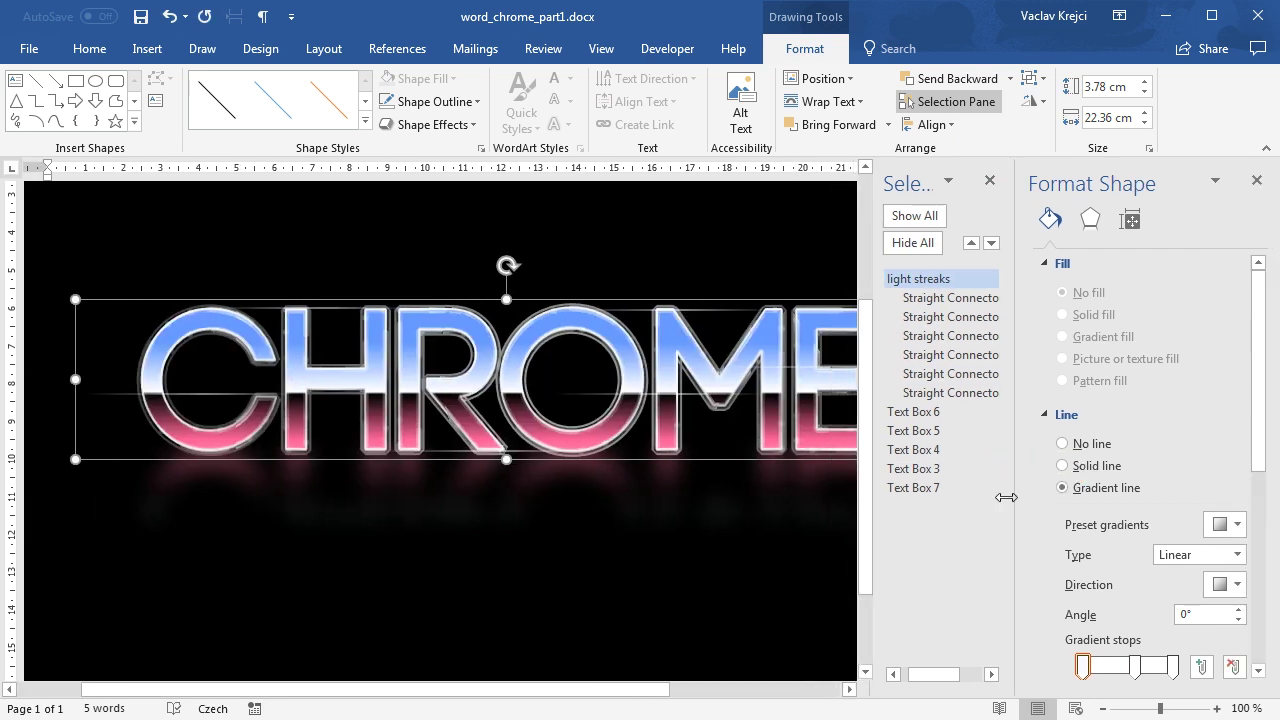
pyautogui.moveTo(891, 529); pyautogui.dragTo(837, 528)
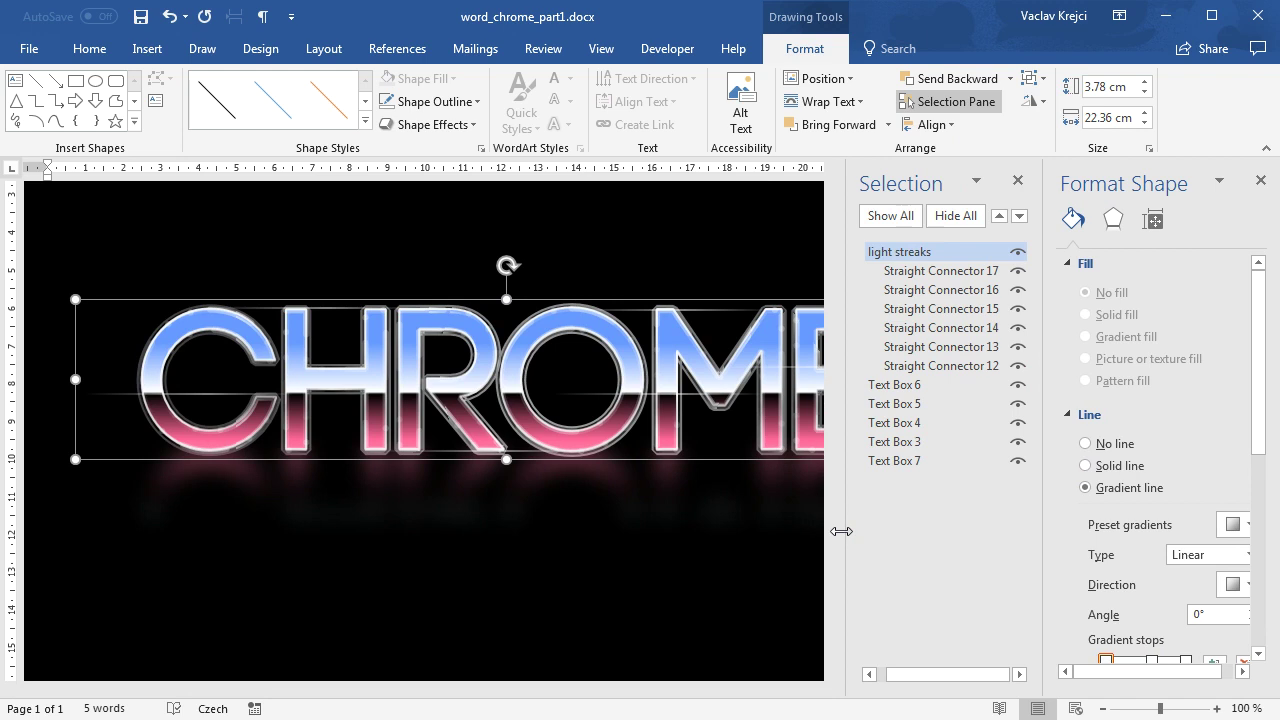
pyautogui.click(858, 251)
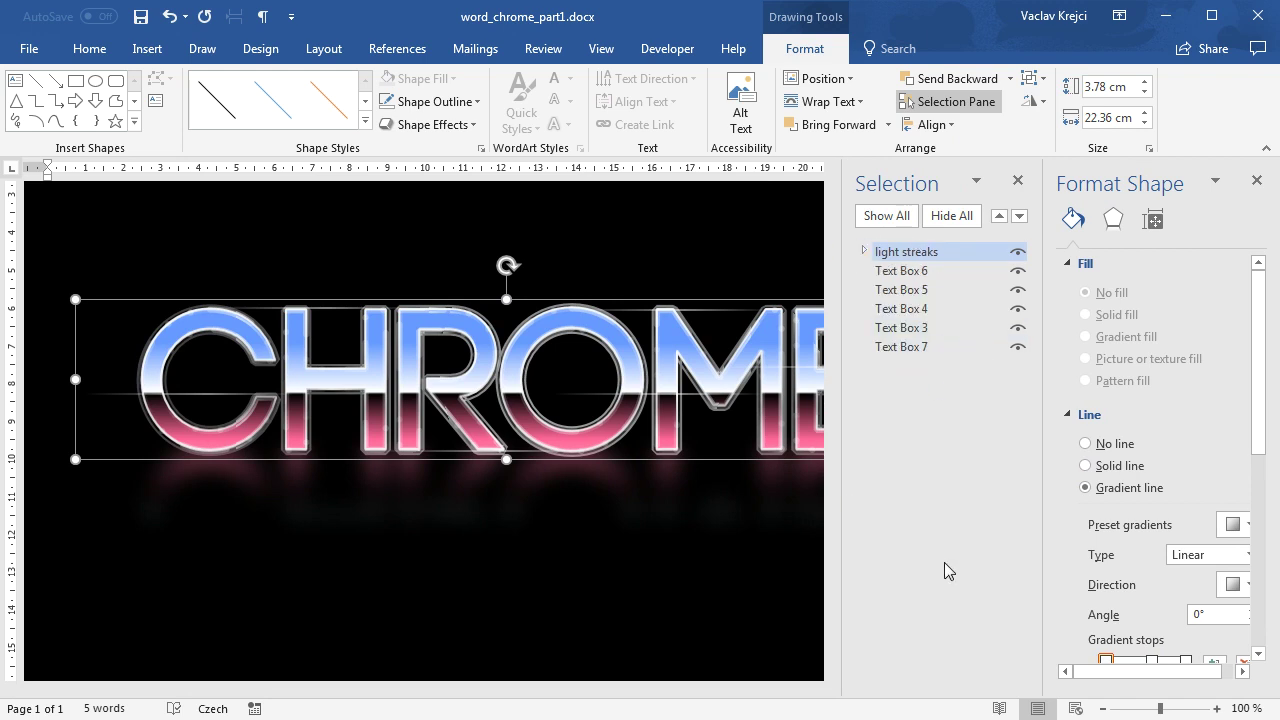
pyautogui.click(1019, 183)
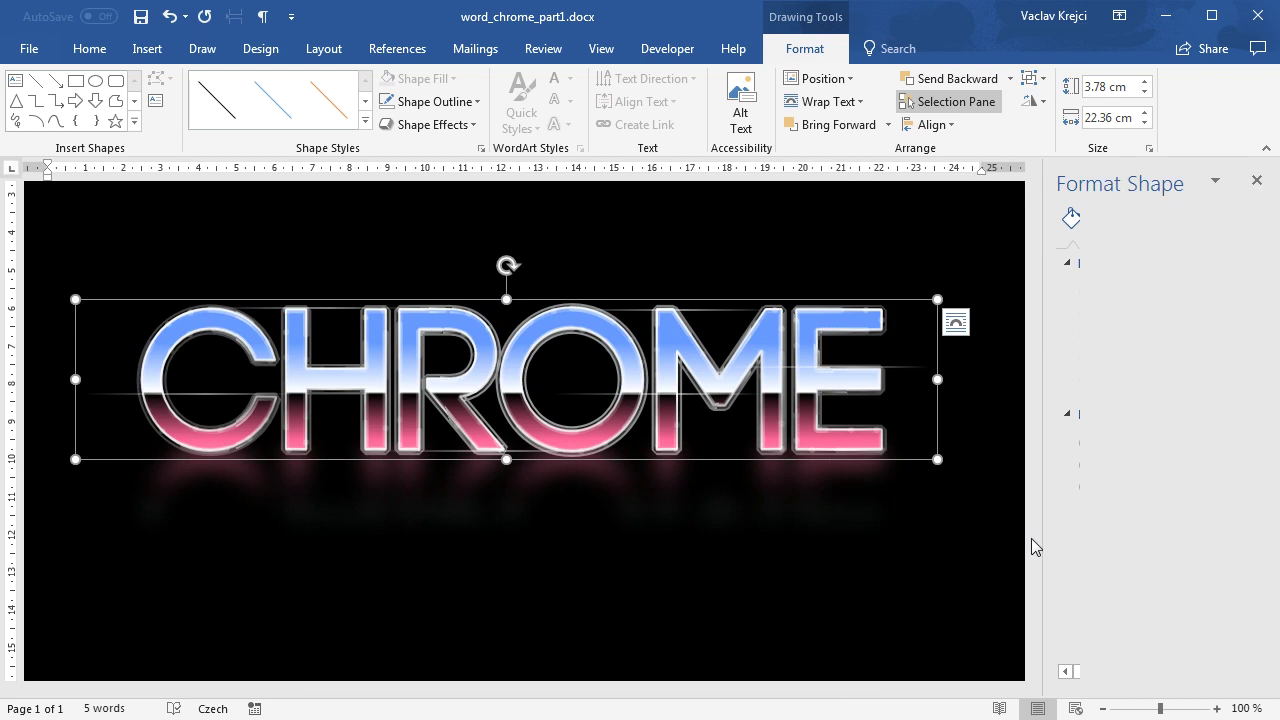
# Draw an oval about 17.64 cm high and 19.72 cm wide, centre it over the CHROME text, and remove its outline
pyautogui.click(1147, 710)
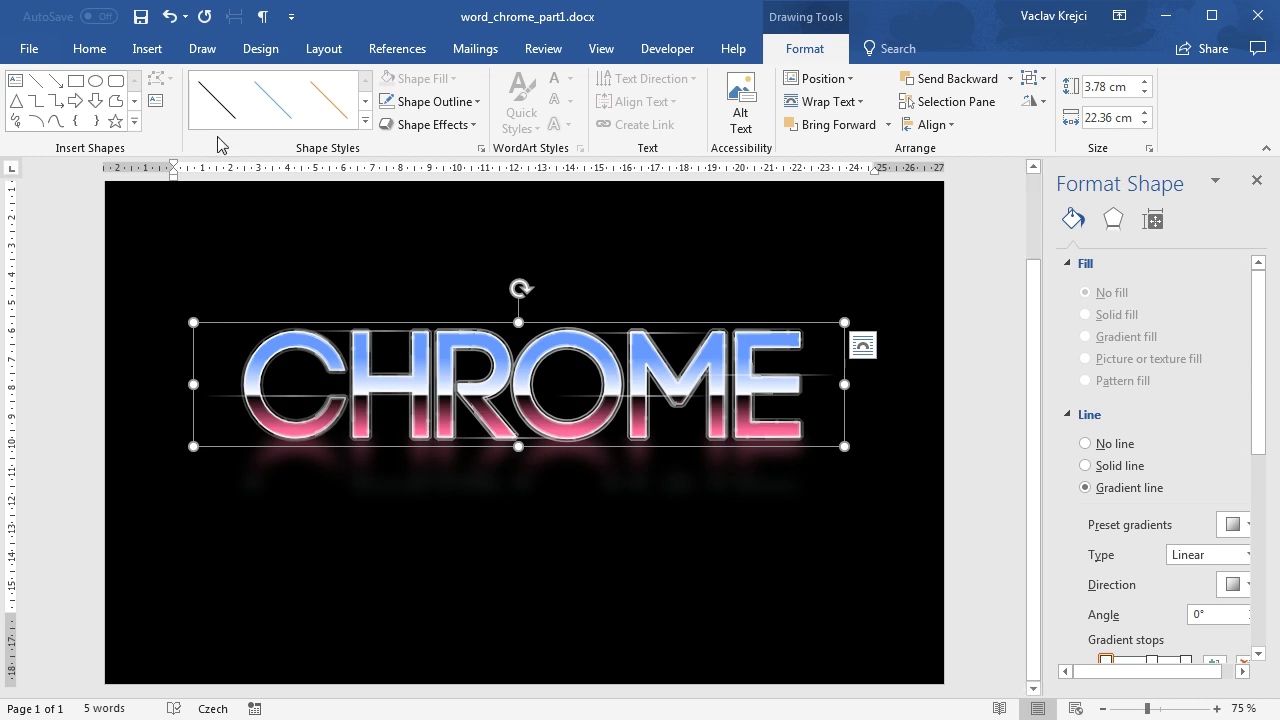
pyautogui.click(95, 80)
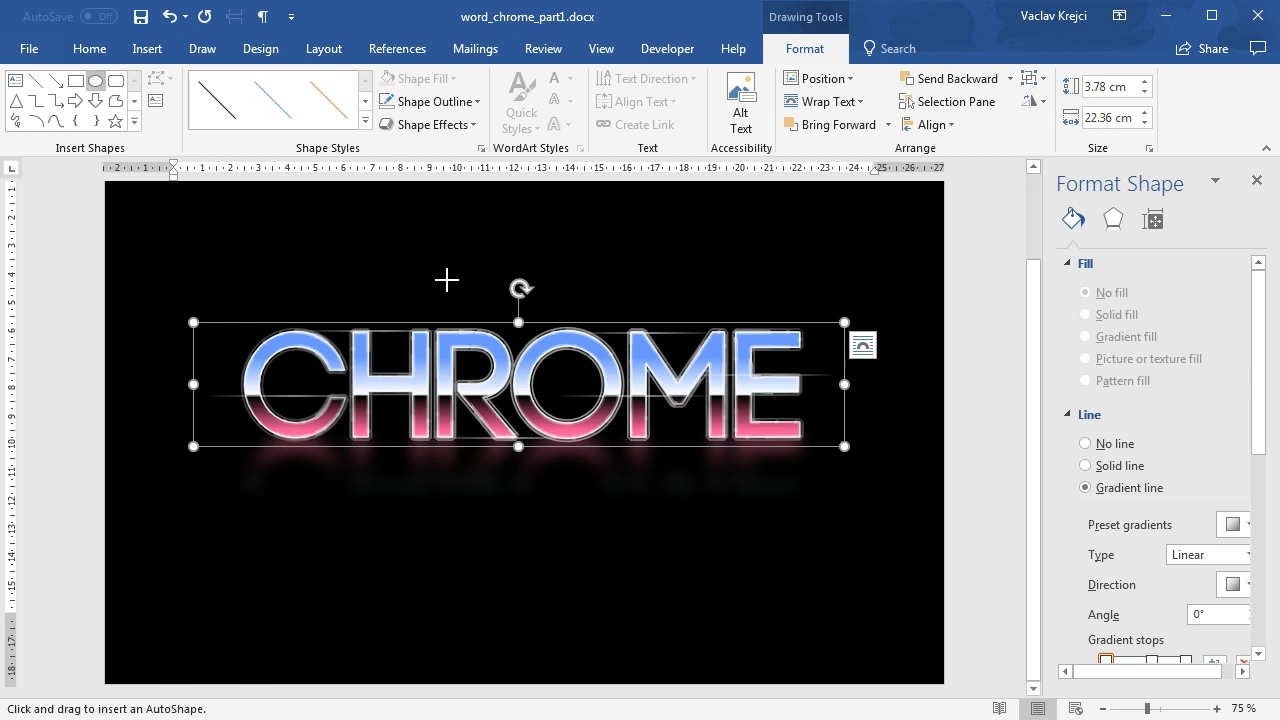
pyautogui.moveTo(276, 199); pyautogui.dragTo(830, 695)
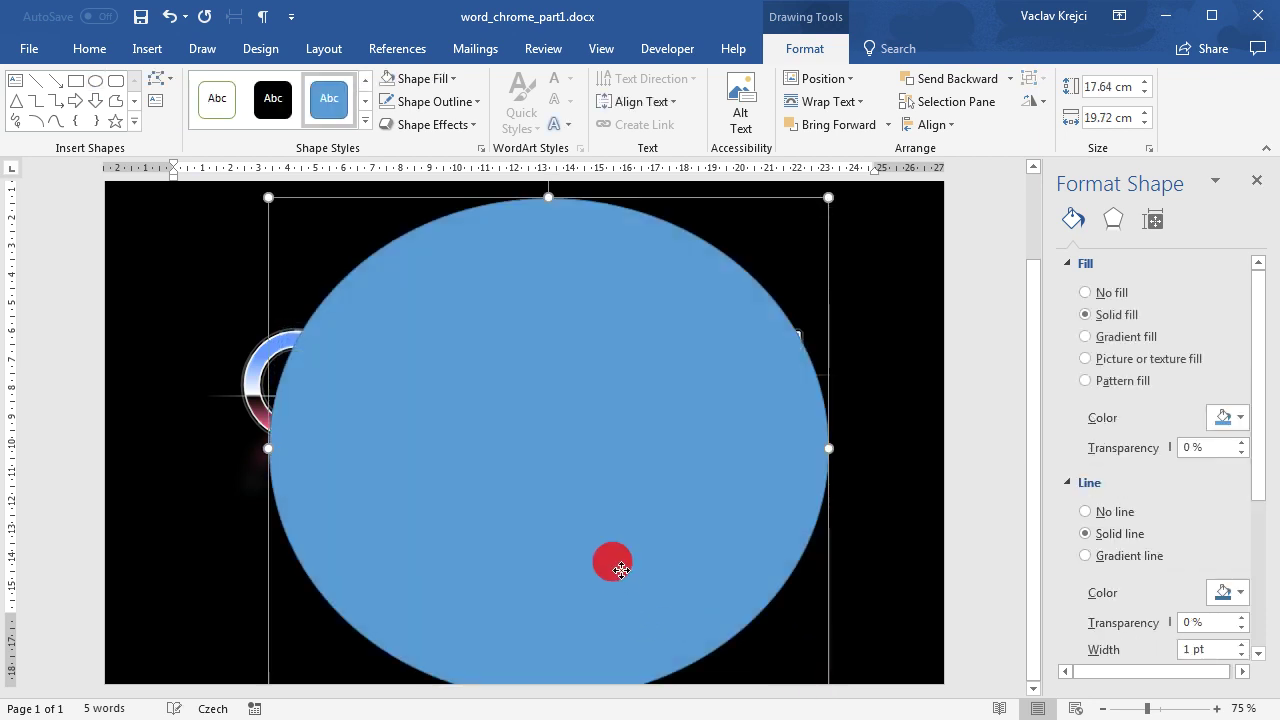
pyautogui.moveTo(614, 574); pyautogui.dragTo(621, 556)
pyautogui.click(1108, 513)
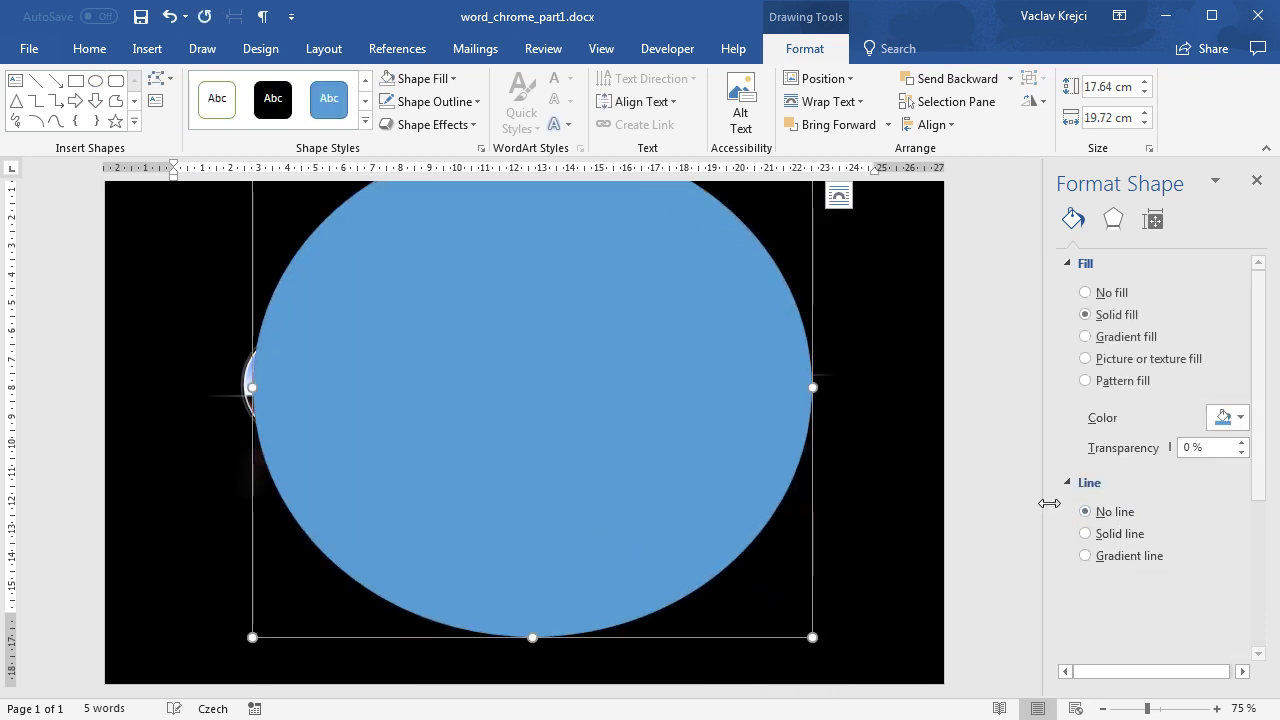
# Give the oval a gradient fill of the Radial type
pyautogui.moveTo(997, 502); pyautogui.dragTo(932, 498)
pyautogui.click(1000, 338)
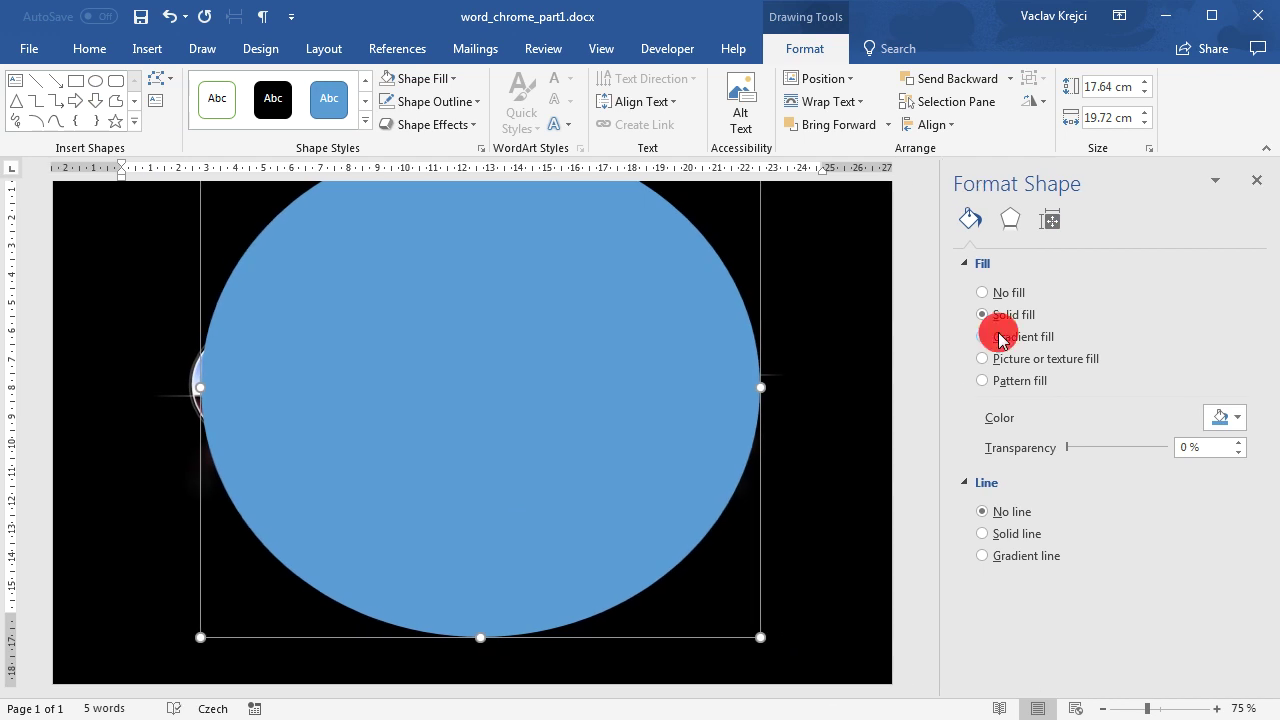
pyautogui.click(1203, 447)
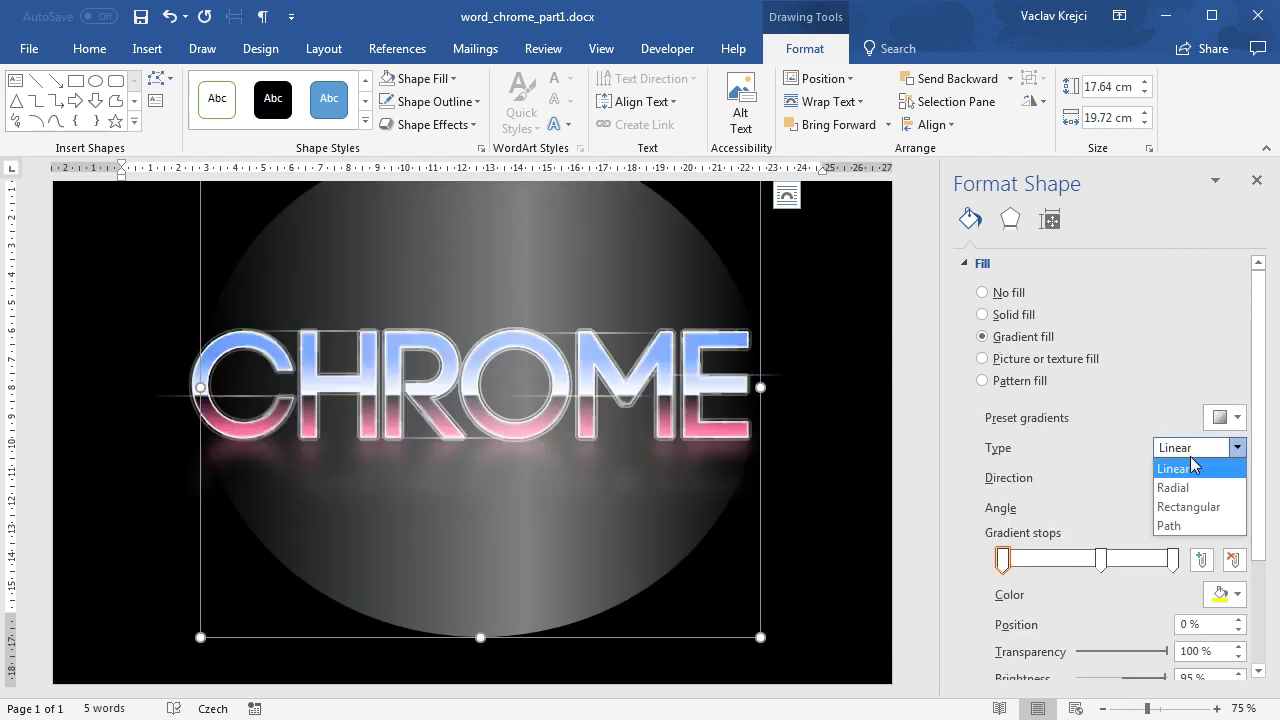
pyautogui.click(1201, 486)
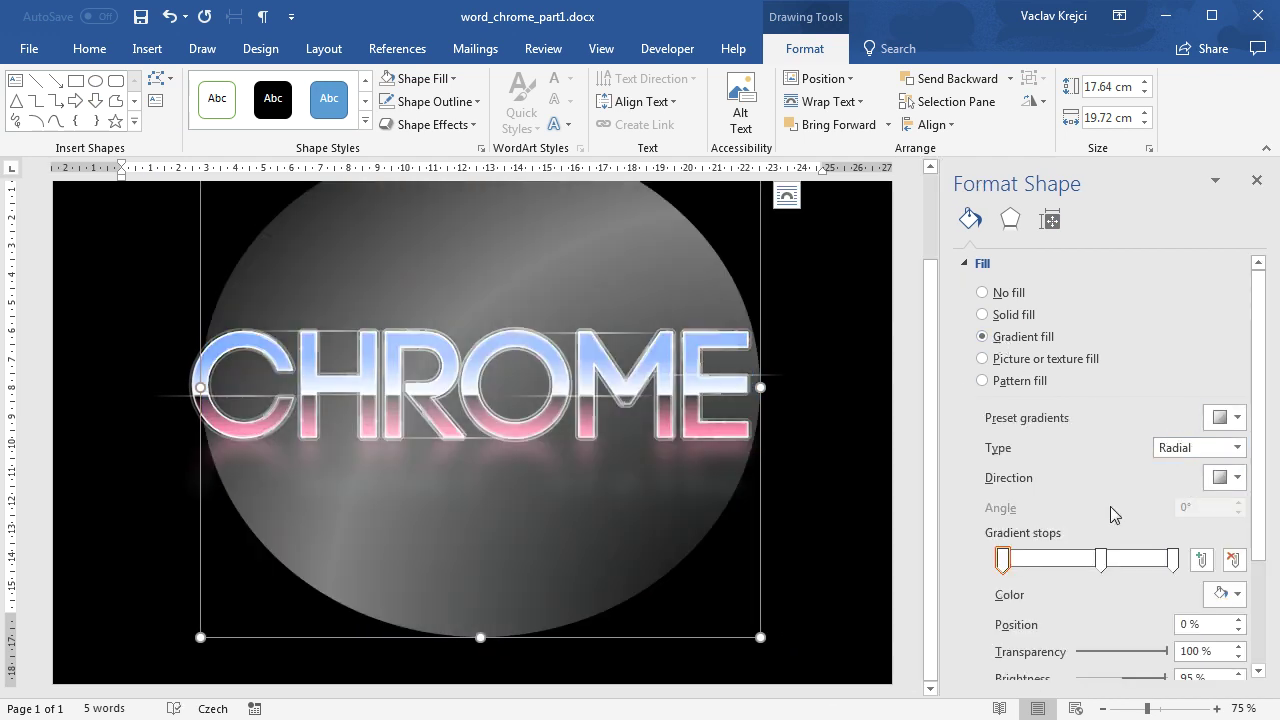
# Colour the first stop of the oval's gradient with the standard purple
pyautogui.moveTo(1257, 529); pyautogui.dragTo(1257, 633)
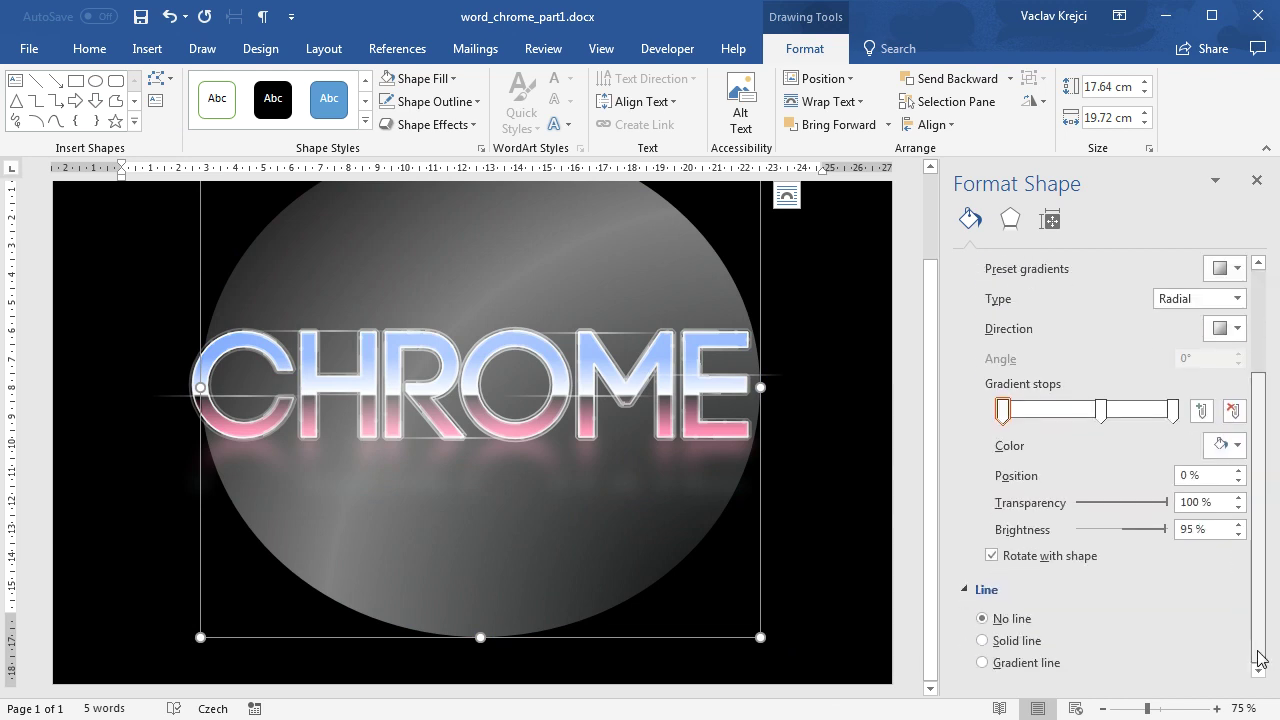
pyautogui.click(1223, 449)
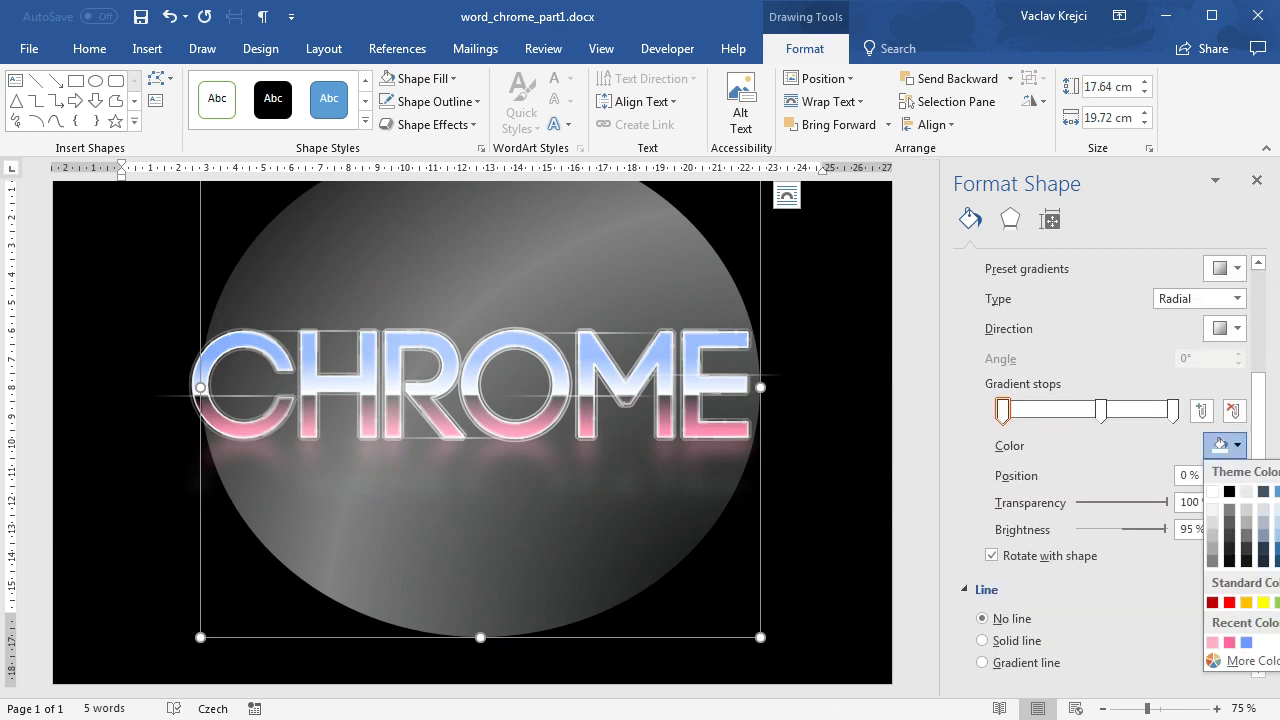
pyautogui.click(1276, 602)
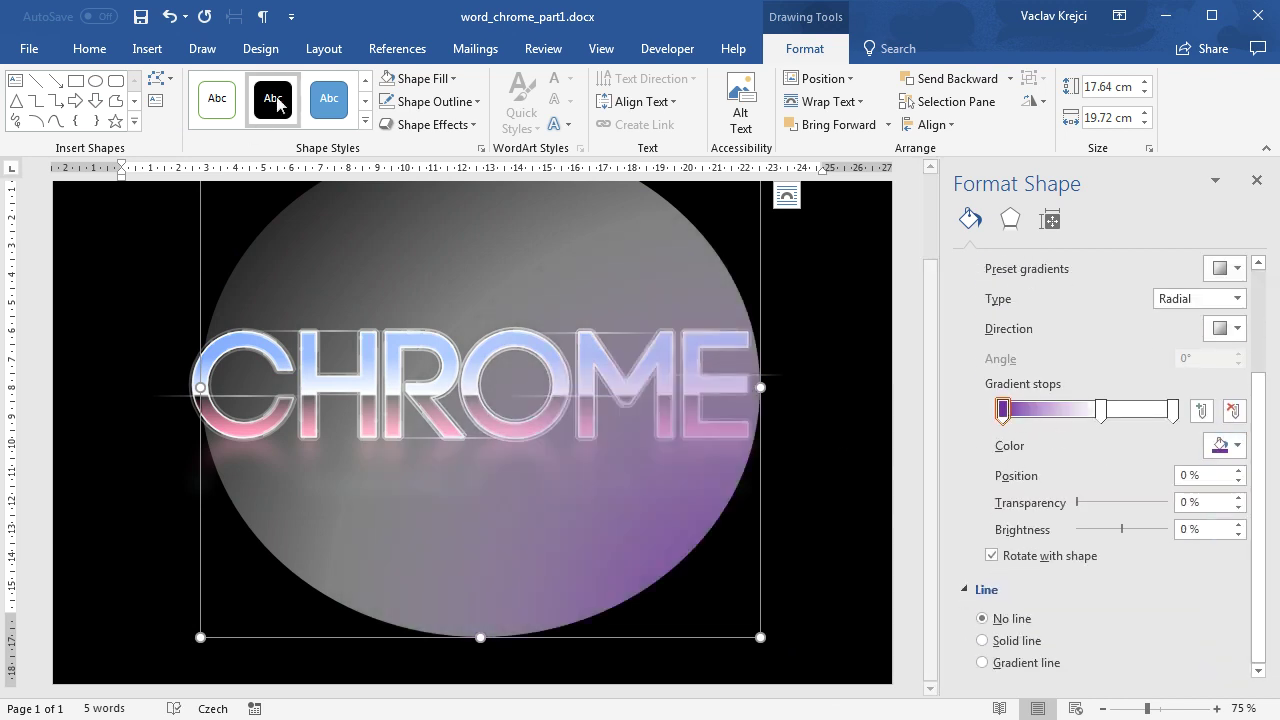
pyautogui.click(422, 84)
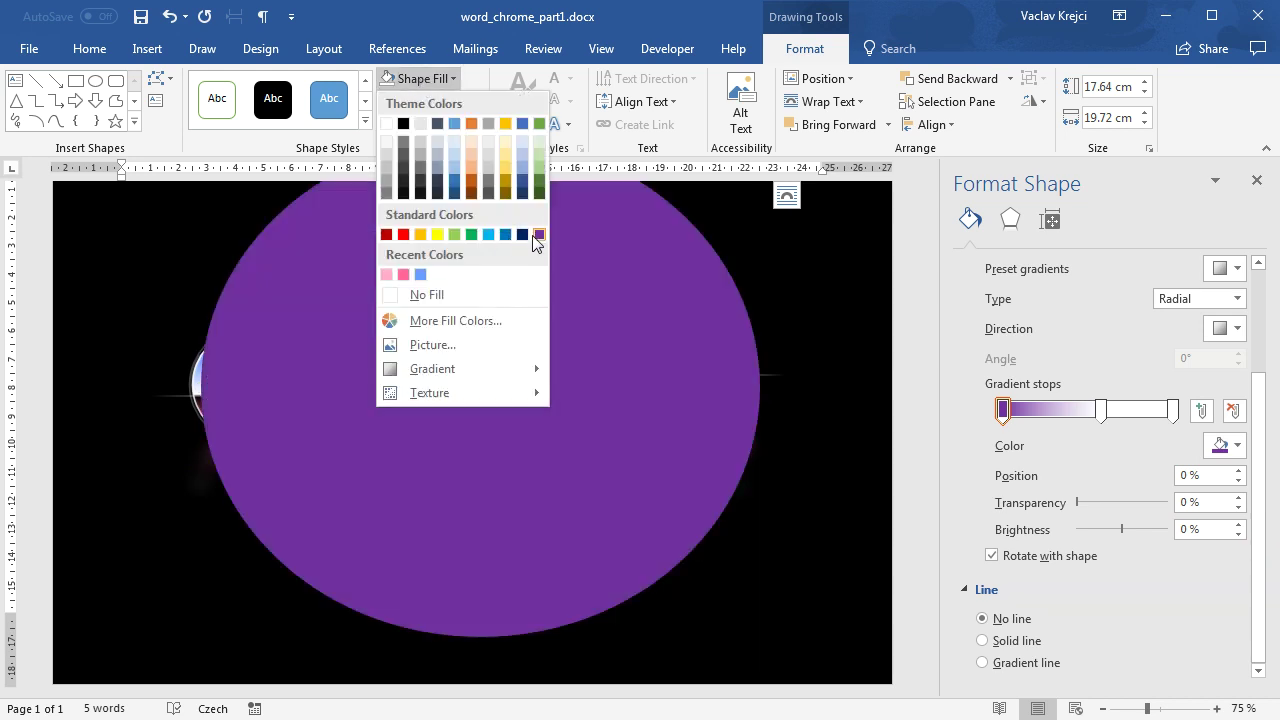
pyautogui.click(1074, 466)
# Colour the gradient stop at 58% purple and set its transparency to 100%
pyautogui.click(1100, 410)
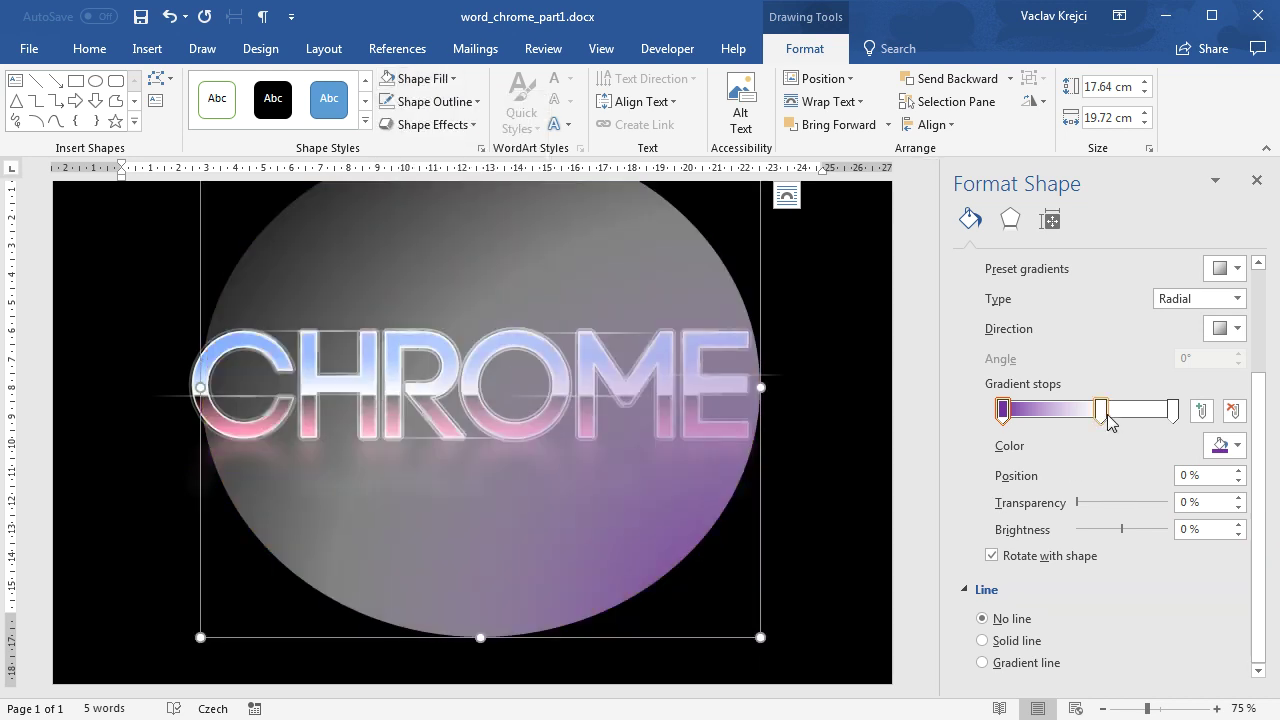
pyautogui.click(1222, 445)
pyautogui.click(1278, 602)
pyautogui.moveTo(1121, 502); pyautogui.dragTo(1183, 513)
# Remove the last gradient stop and make the oval's radial gradient spread from the centre
pyautogui.click(1175, 409)
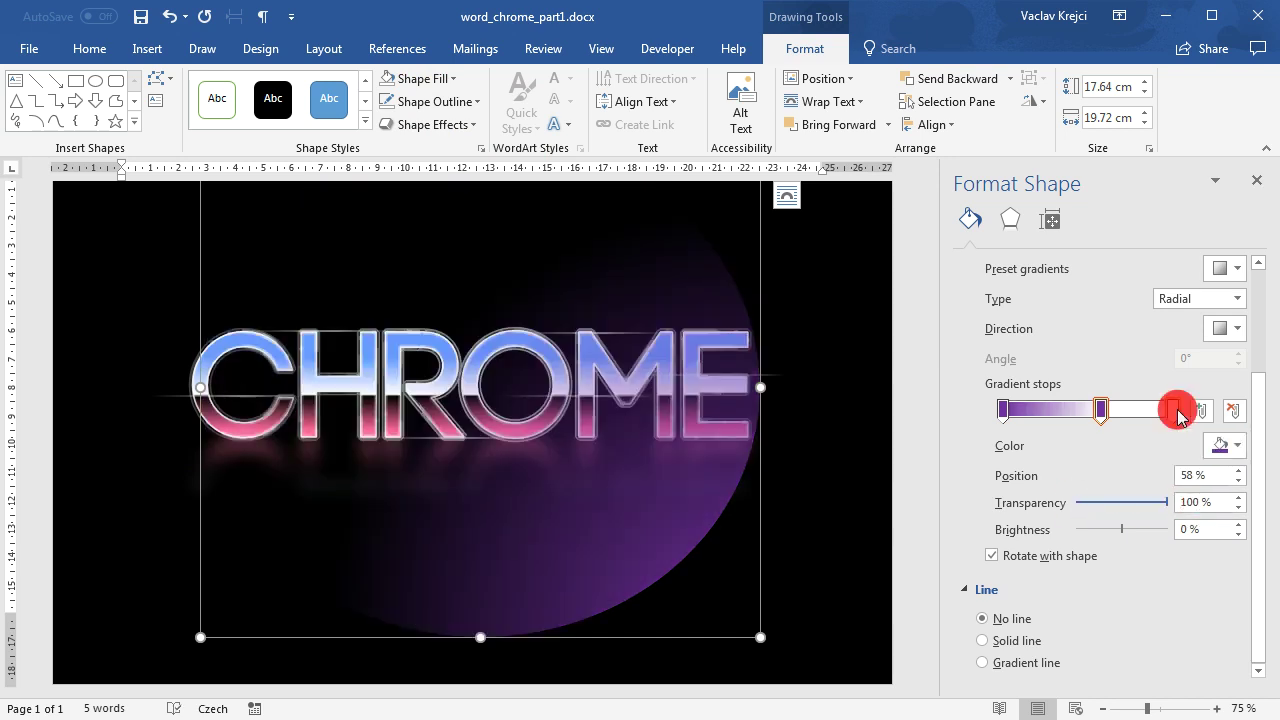
pyautogui.moveTo(1177, 472); pyautogui.dragTo(1176, 462)
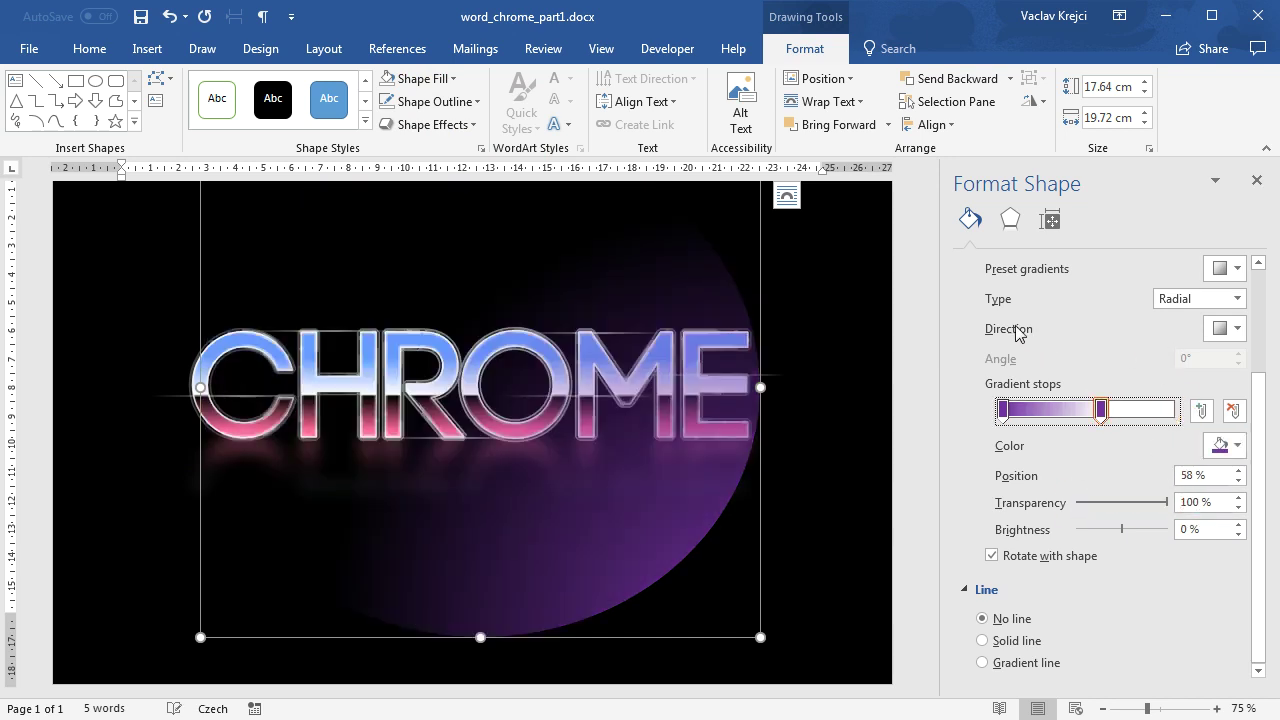
pyautogui.click(1226, 330)
pyautogui.click(1226, 365)
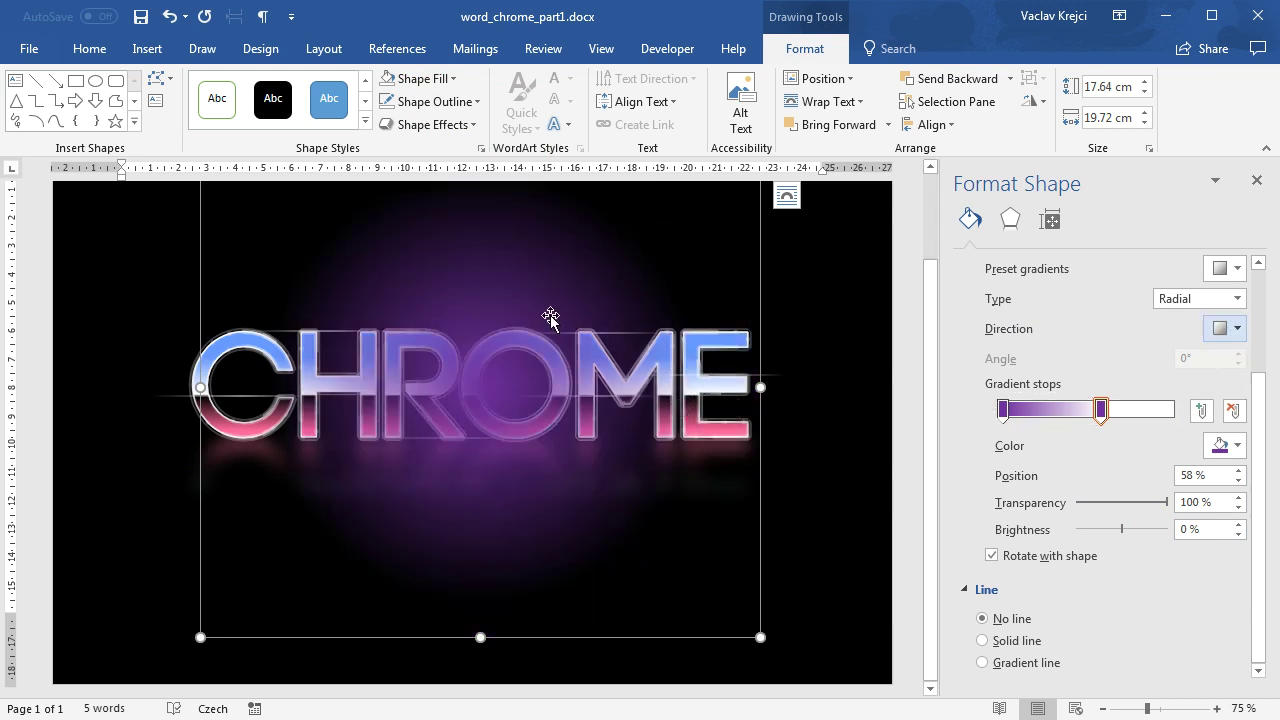
# Enlarge the purple oval to about 20.21 by 22.6 cm, centred on the text, and send it to the back
pyautogui.click(1128, 708)
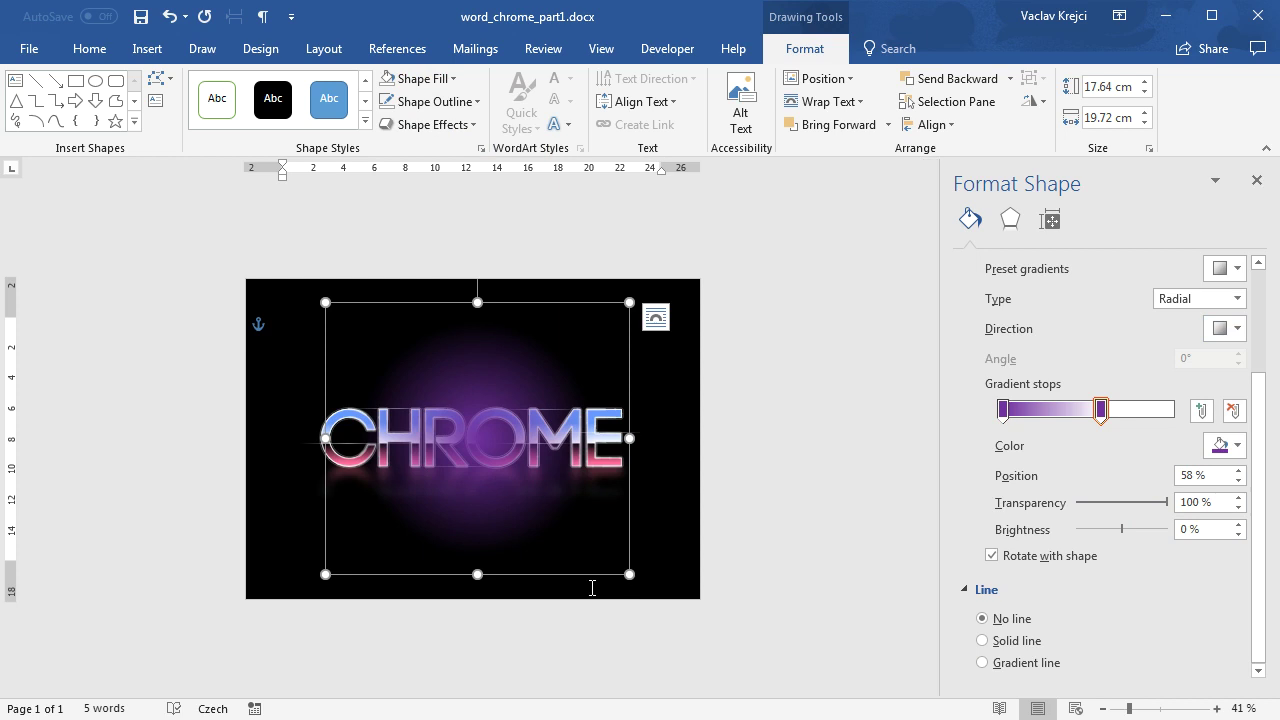
pyautogui.moveTo(622, 572); pyautogui.dragTo(674, 598)
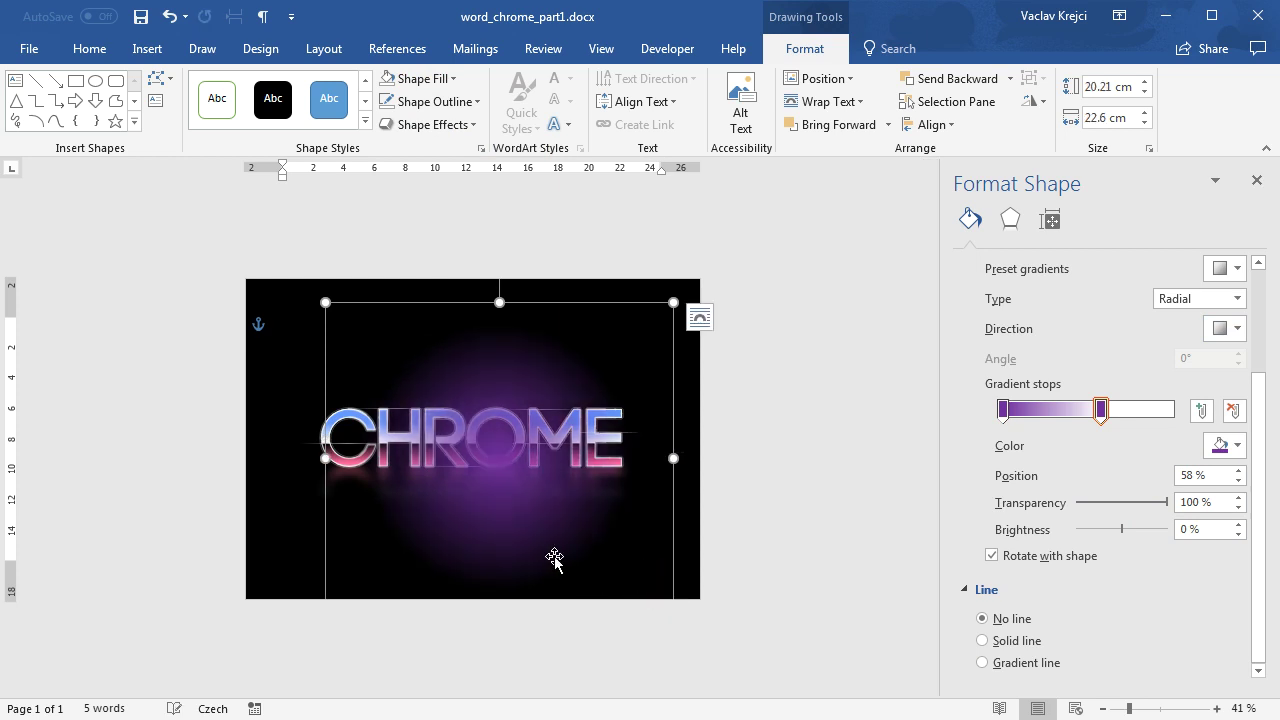
pyautogui.moveTo(515, 537); pyautogui.dragTo(498, 520)
pyautogui.rightClick(460, 345)
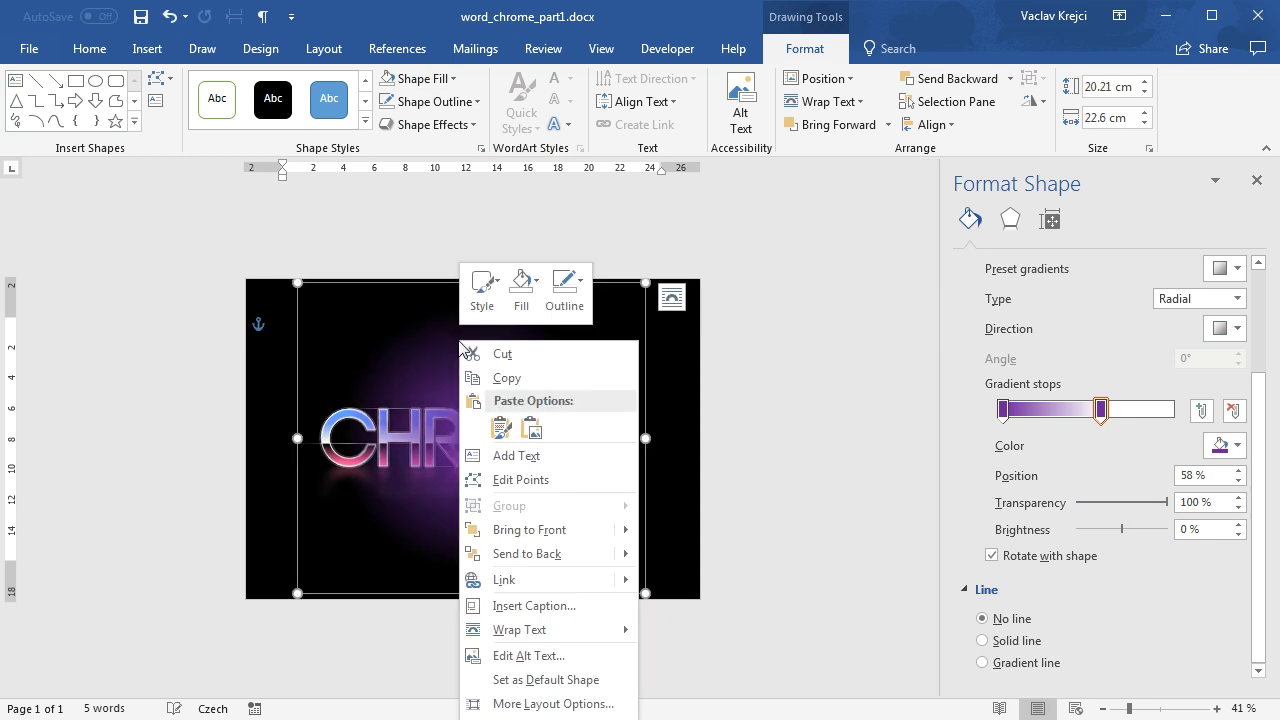
pyautogui.click(527, 555)
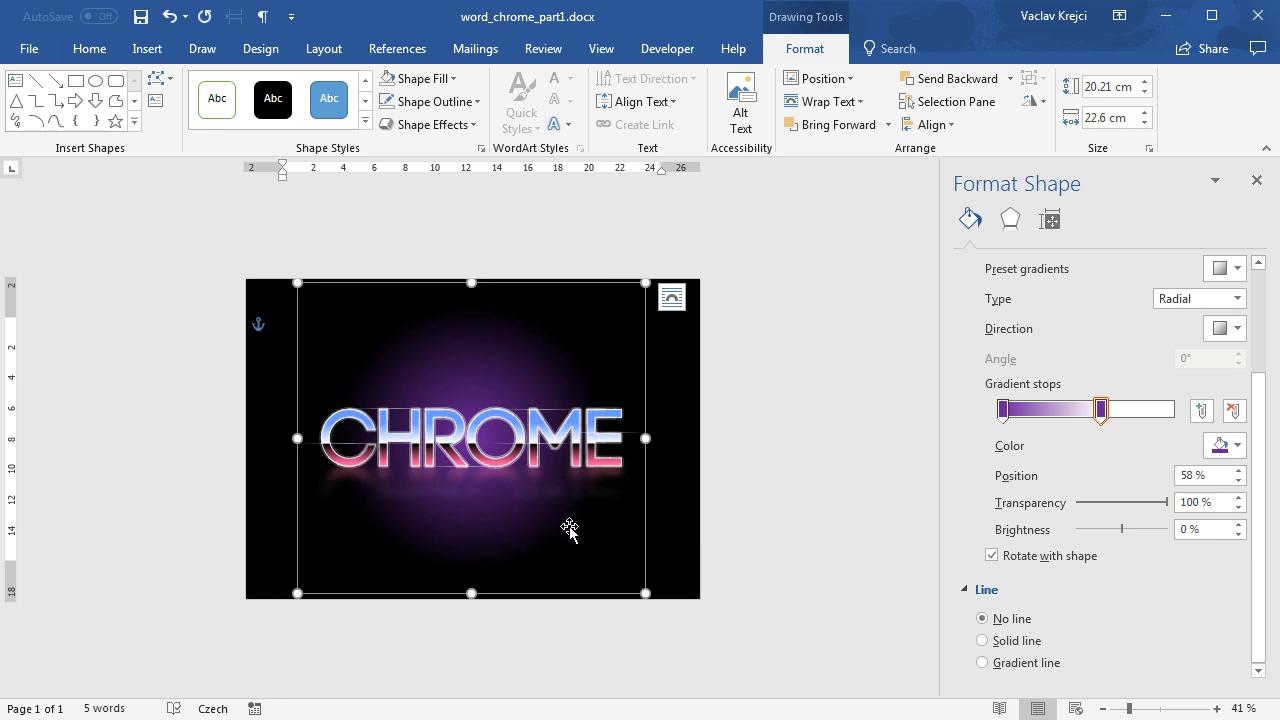
# Hide the oval, all five text boxes and the light streaks group, and save the document
pyautogui.click(89, 48)
pyautogui.click(1140, 124)
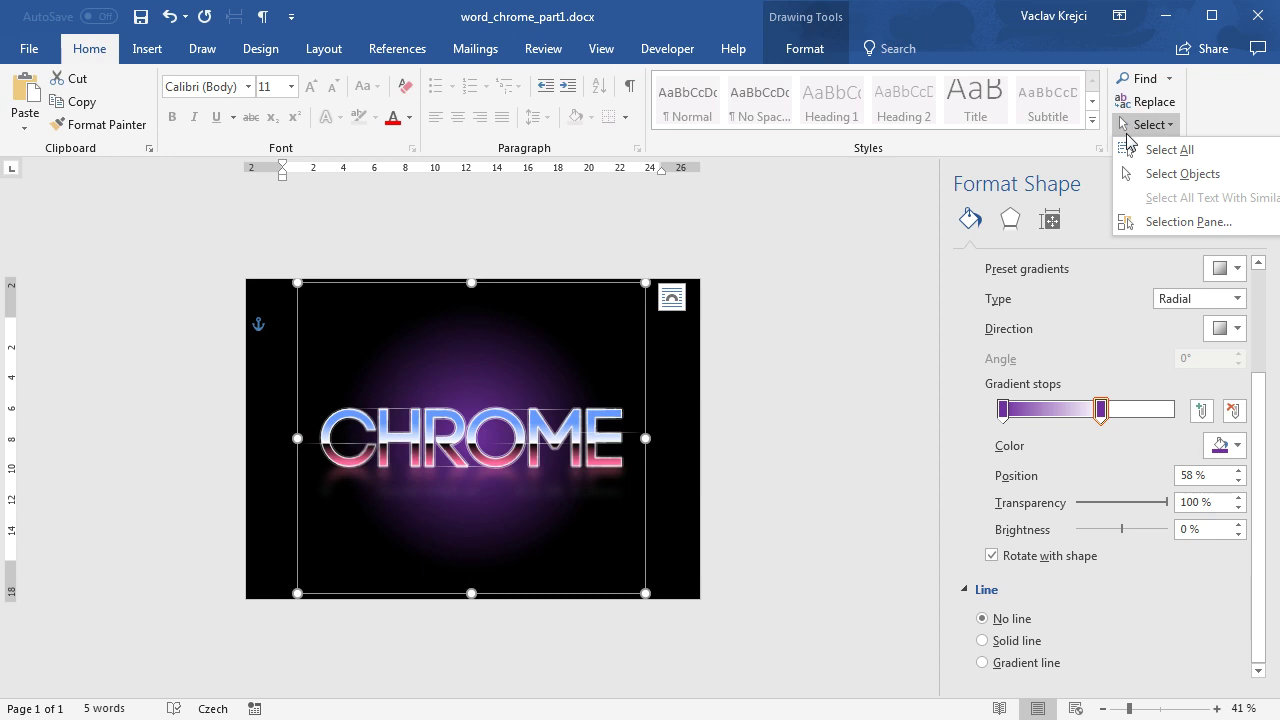
pyautogui.click(1140, 219)
pyautogui.click(915, 365)
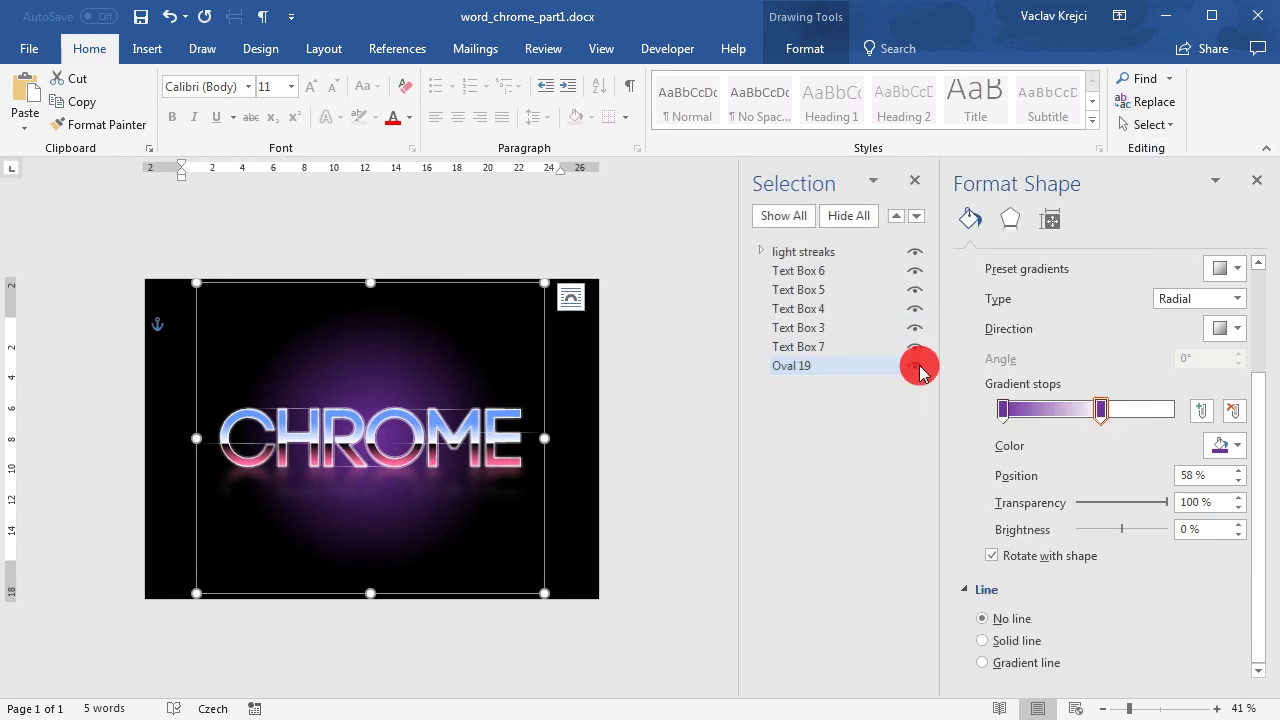
pyautogui.click(915, 346)
pyautogui.click(915, 327)
pyautogui.click(915, 308)
pyautogui.click(915, 289)
pyautogui.click(915, 270)
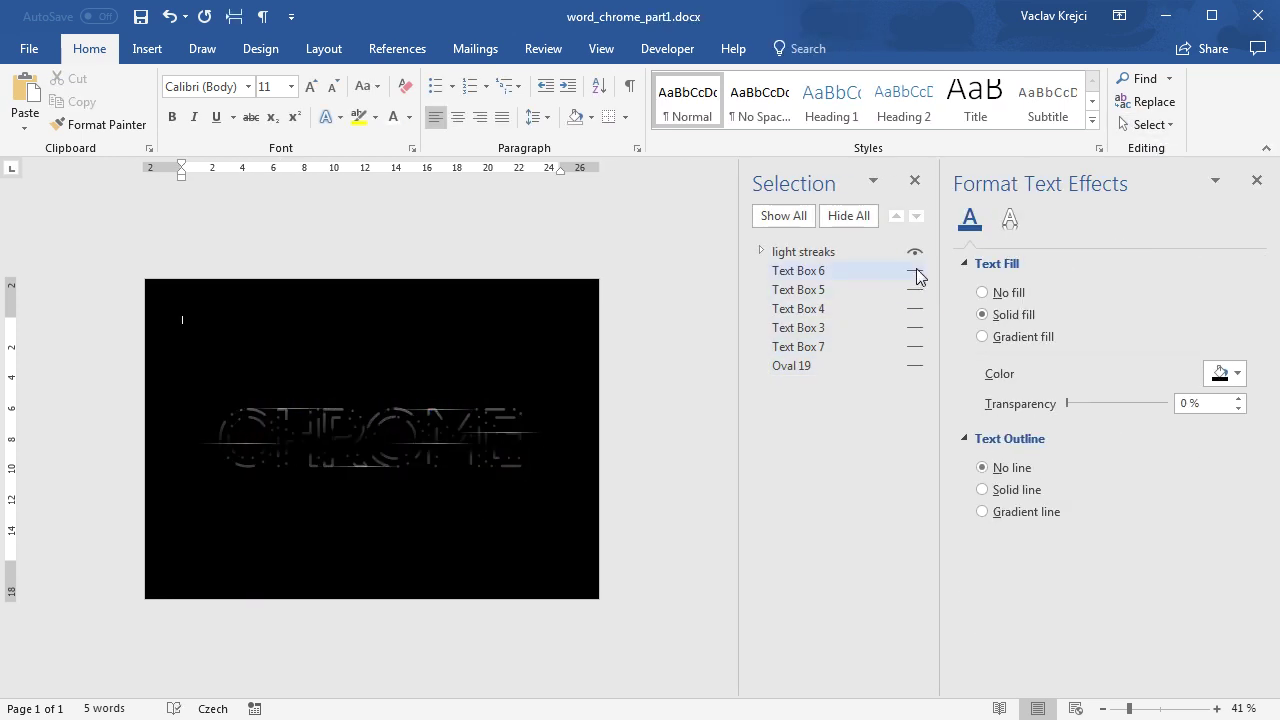
pyautogui.click(915, 251)
pyautogui.click(915, 182)
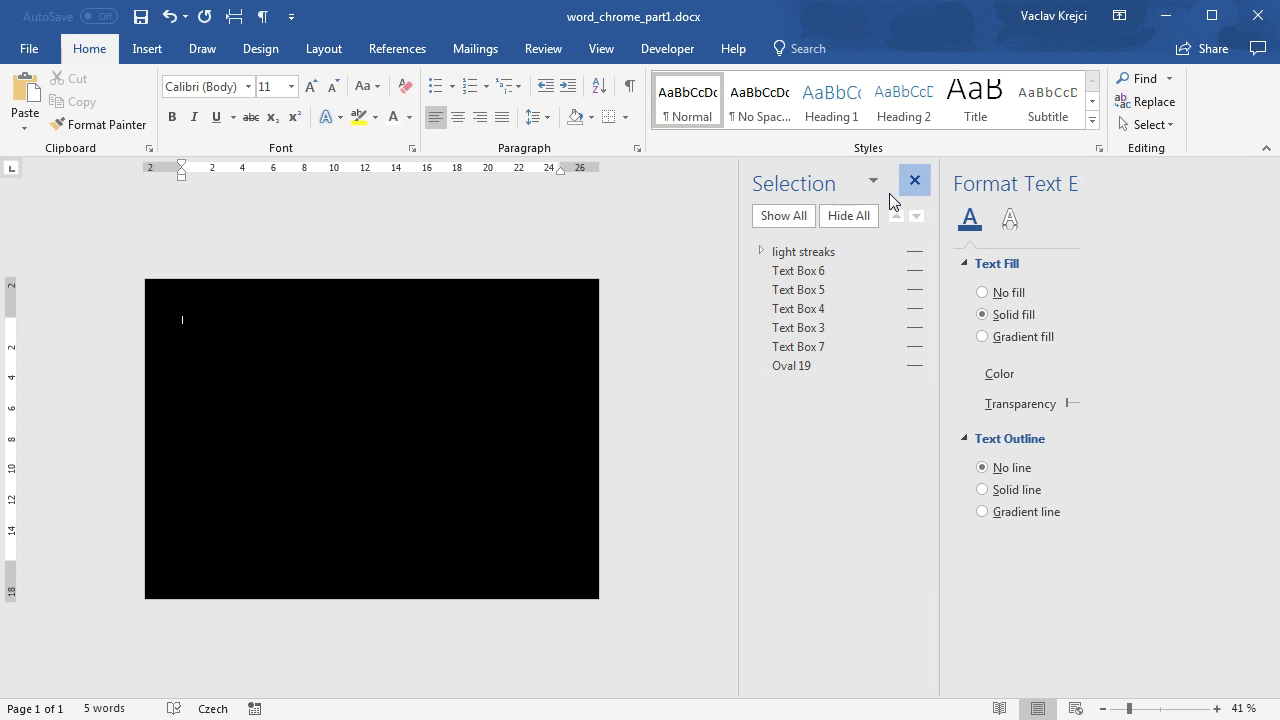
pyautogui.moveTo(1157, 713); pyautogui.dragTo(1135, 712)
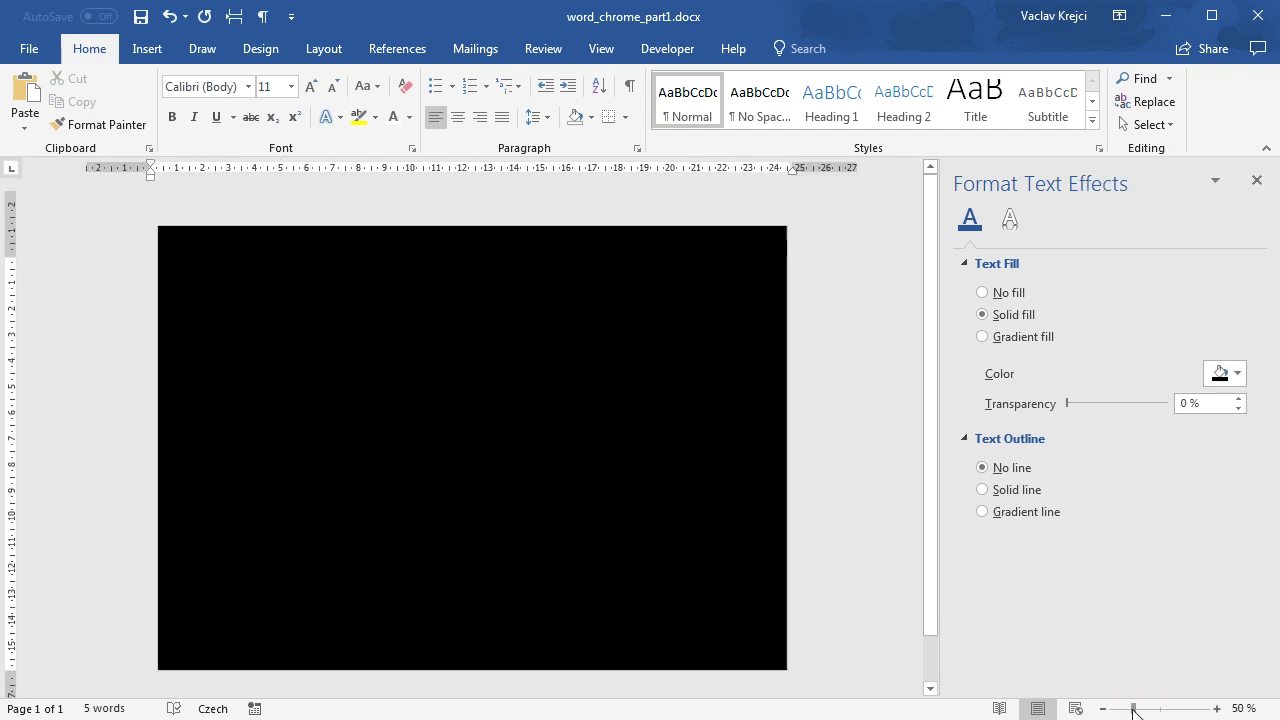
pyautogui.click(141, 16)
# Draw a vertical line about 16.56 cm long on the left half of the page and set its width to 1 pt
pyautogui.click(146, 50)
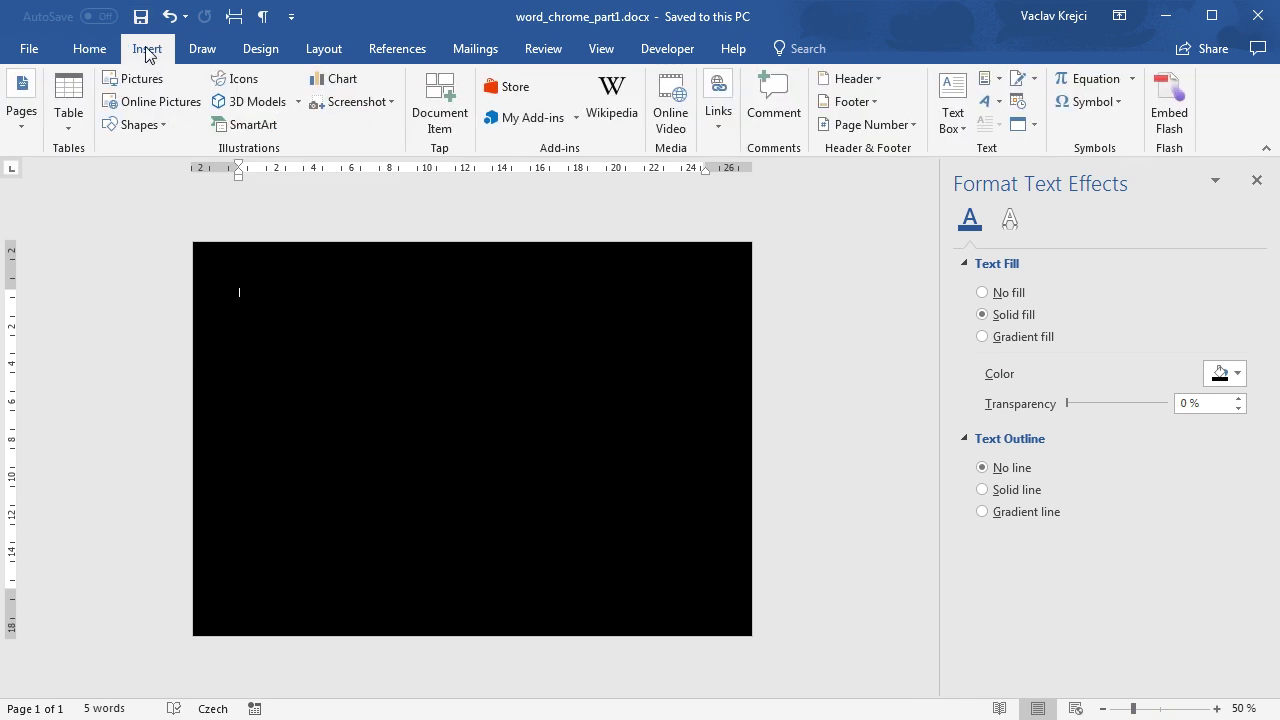
pyautogui.click(138, 124)
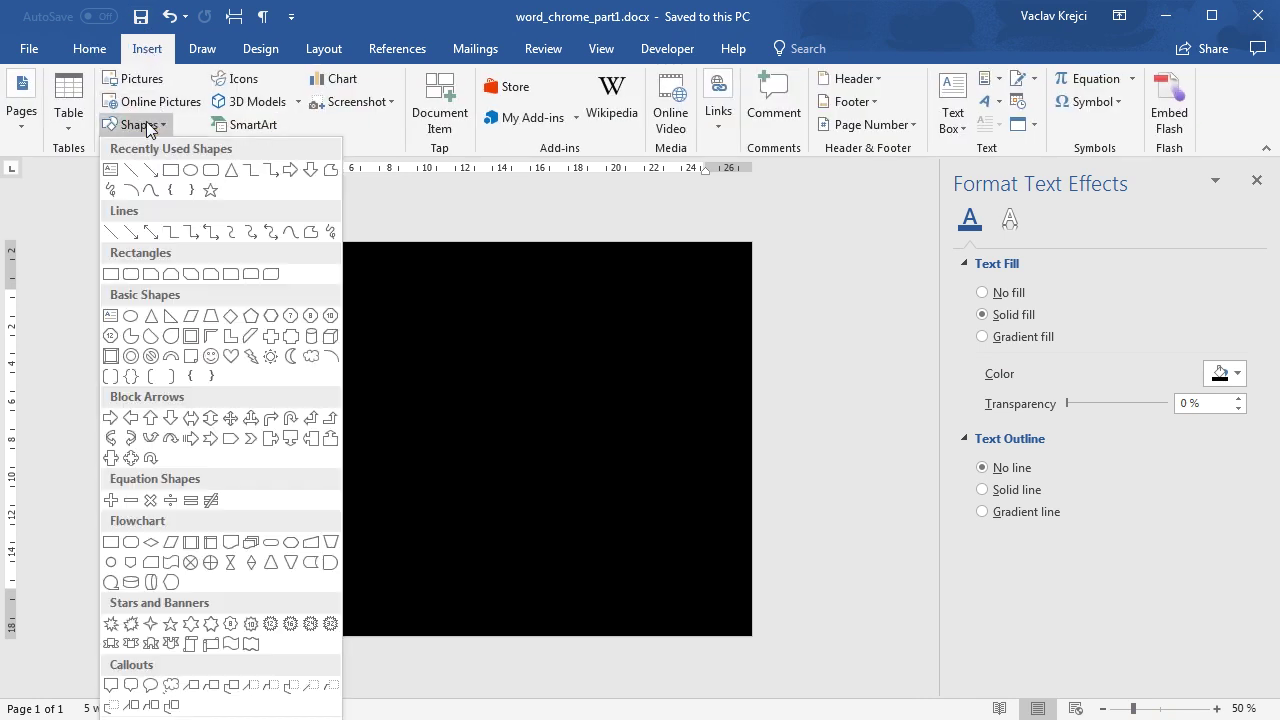
pyautogui.click(128, 168)
pyautogui.moveTo(333, 280); pyautogui.dragTo(340, 589)
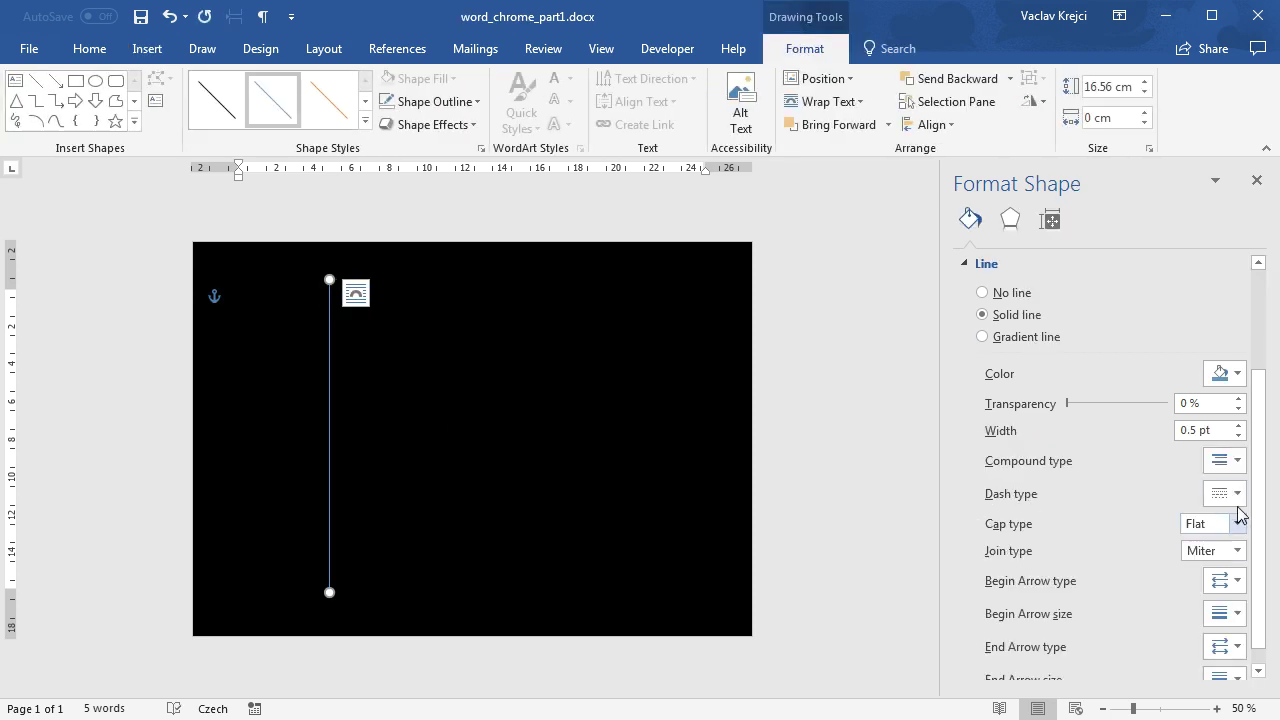
pyautogui.click(1238, 425)
pyautogui.click(1238, 425)
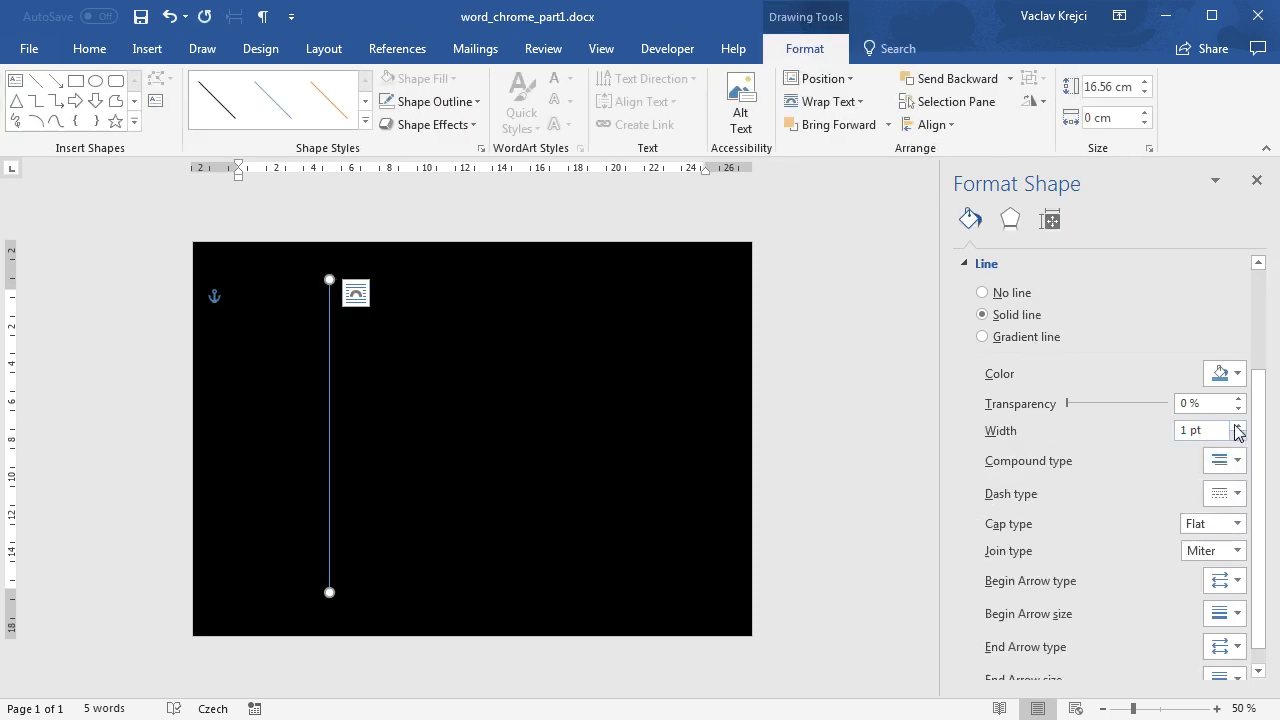
# Switch the vertical line to a gradient line and colour its first stop purple
pyautogui.click(1025, 337)
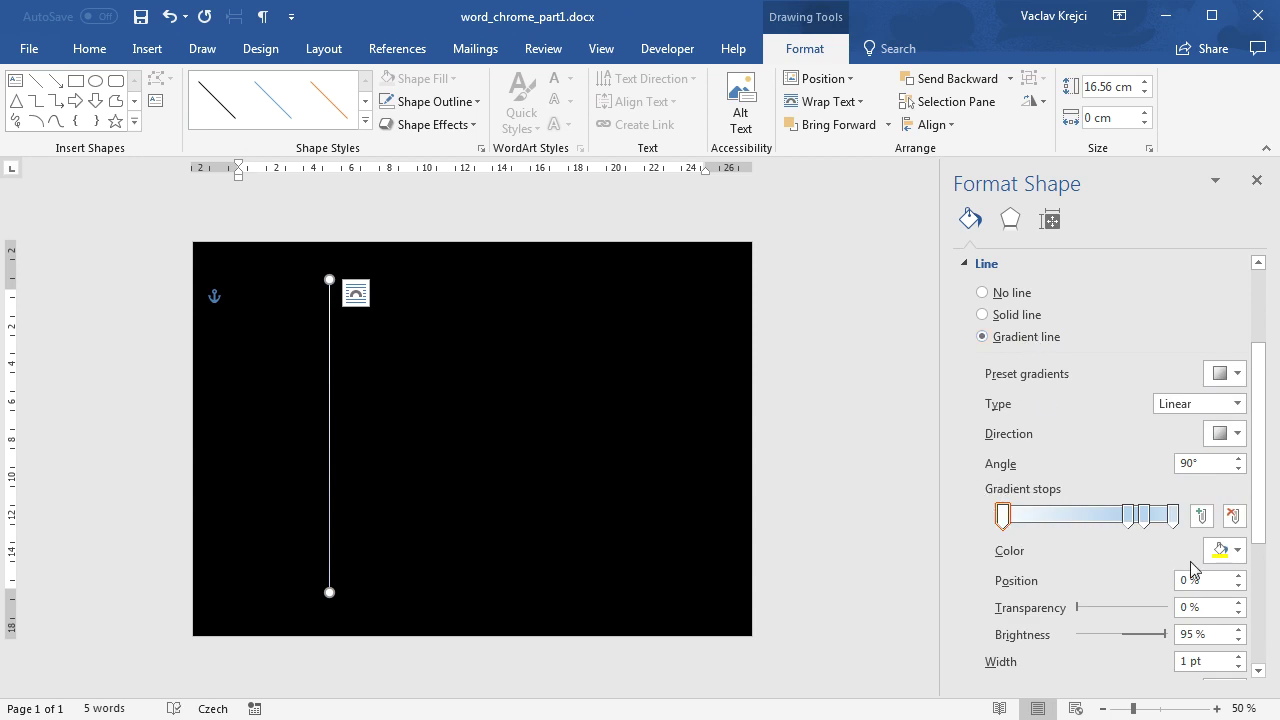
pyautogui.scroll(-2, 1254, 514)
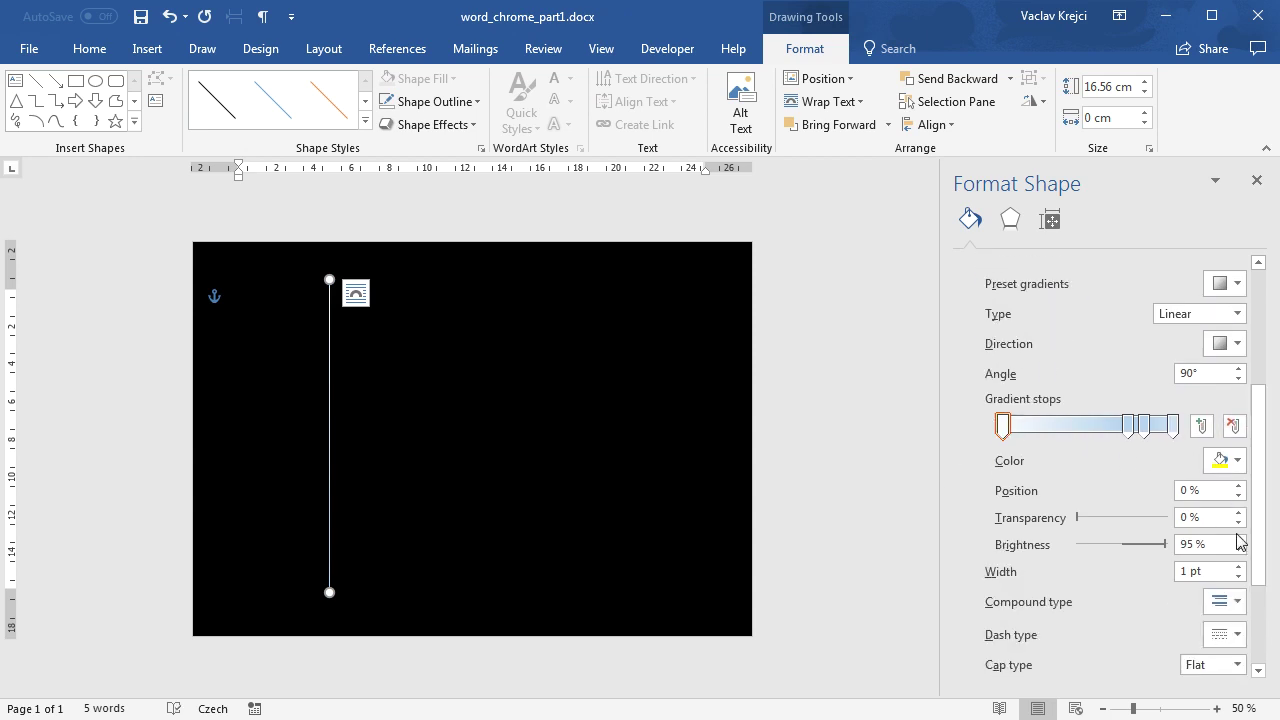
pyautogui.click(1226, 461)
pyautogui.click(1246, 657)
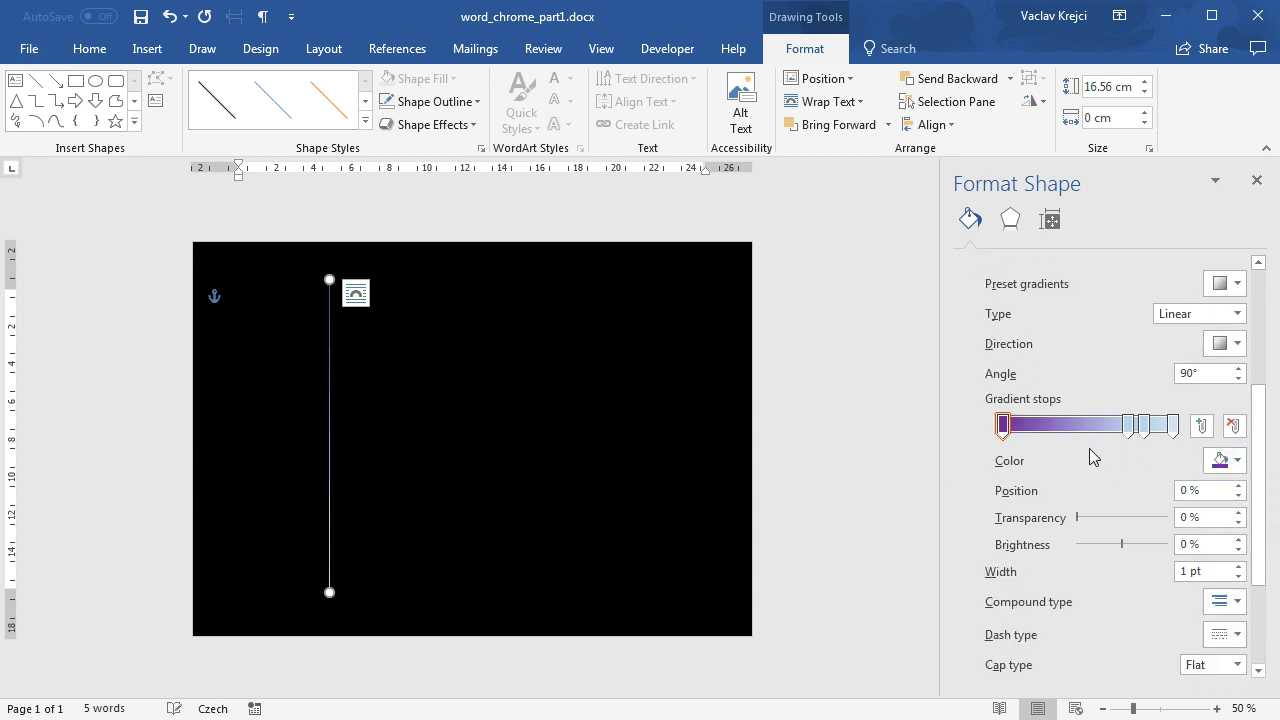
# Reduce the line's gradient to three stops with one in the middle, and colour the middle and last stops purple
pyautogui.moveTo(1128, 426); pyautogui.dragTo(1172, 428)
pyautogui.click(1226, 460)
pyautogui.click(1246, 657)
pyautogui.click(1220, 460)
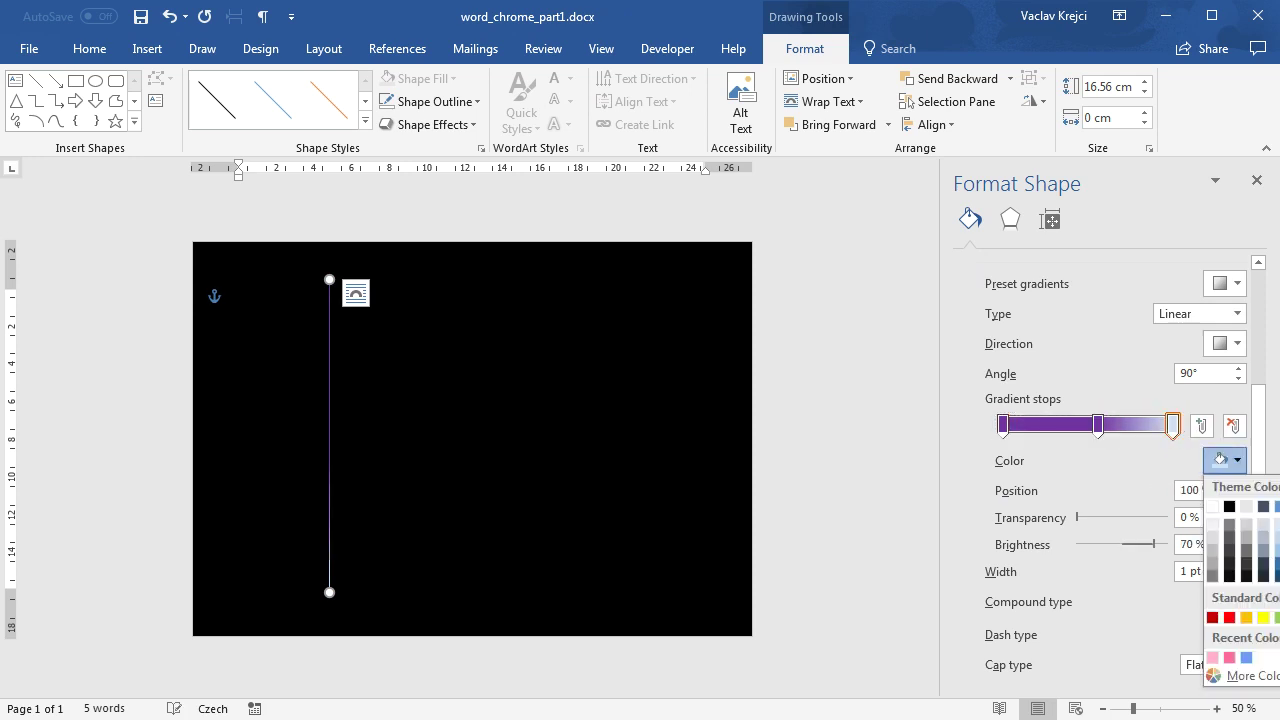
pyautogui.click(1246, 657)
# Make the middle stop of the line's gradient partly transparent
pyautogui.click(1098, 424)
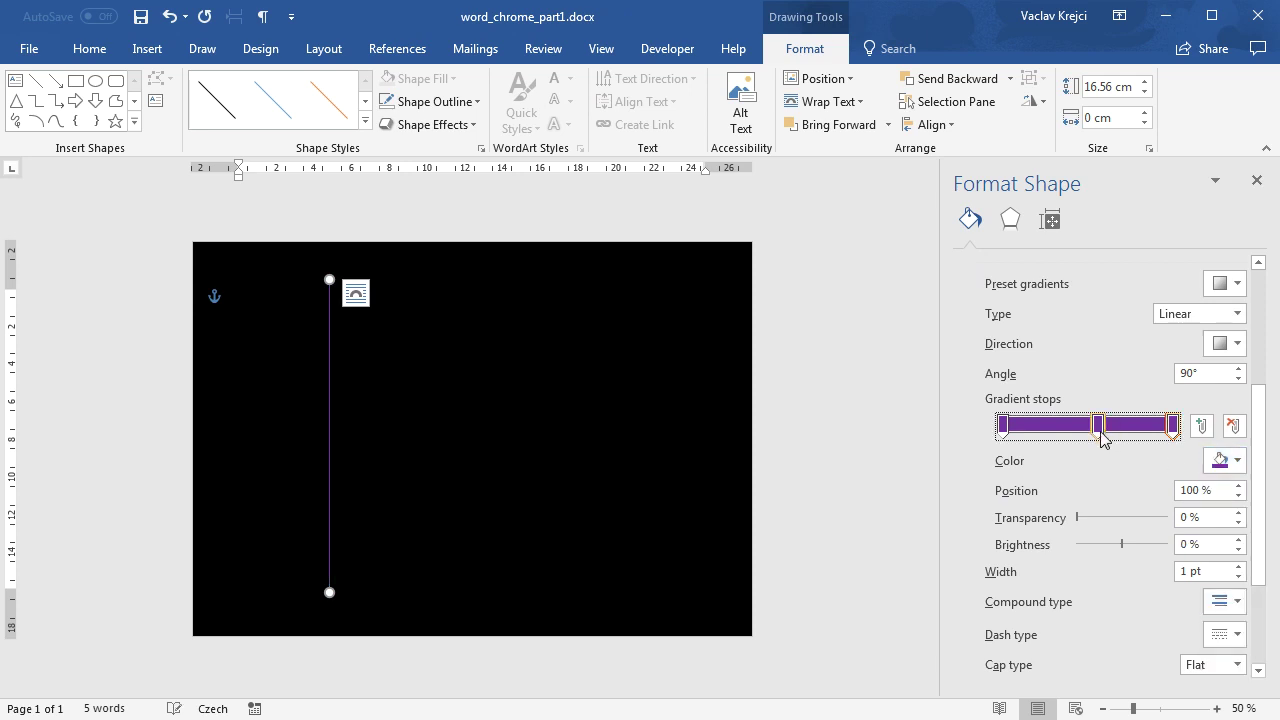
pyautogui.click(1203, 520)
pyautogui.press('Return')
# Set the transparency of the last and first stops of the line's gradient to 100%
pyautogui.click(1173, 425)
pyautogui.click(1200, 516)
pyautogui.write('100')
pyautogui.press('Return')
pyautogui.click(1004, 425)
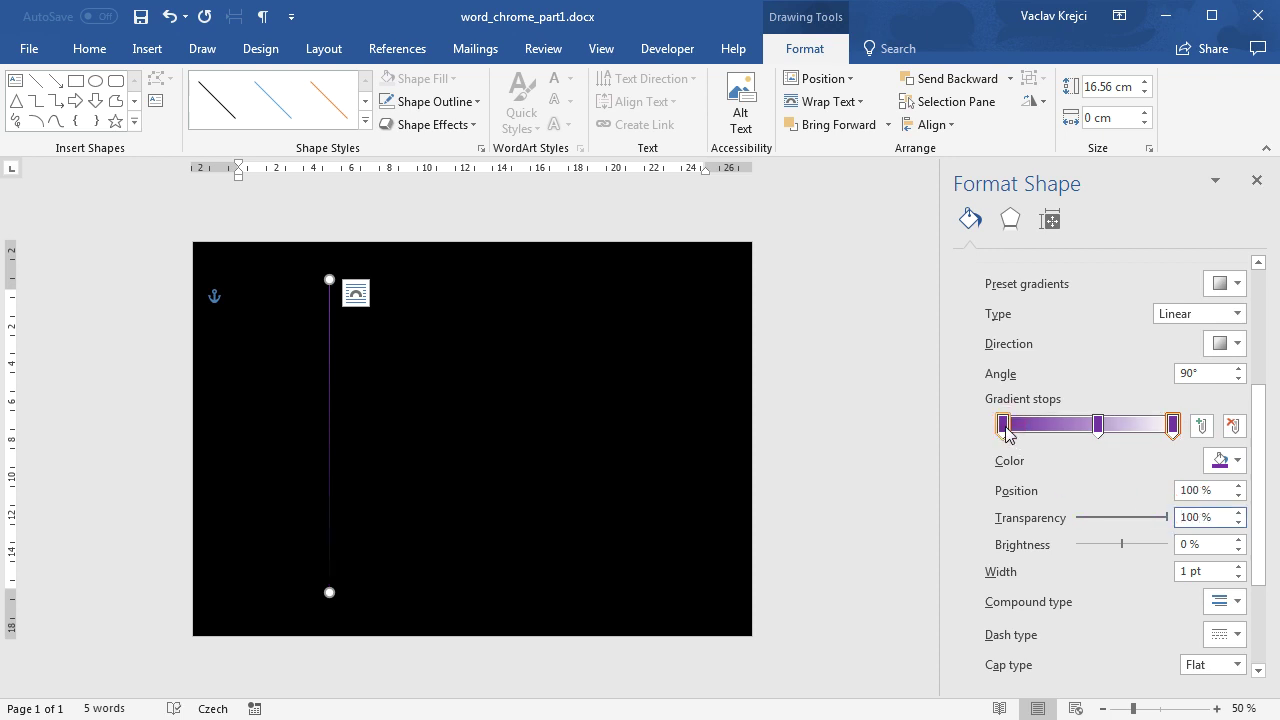
pyautogui.moveTo(1077, 517); pyautogui.dragTo(1166, 517)
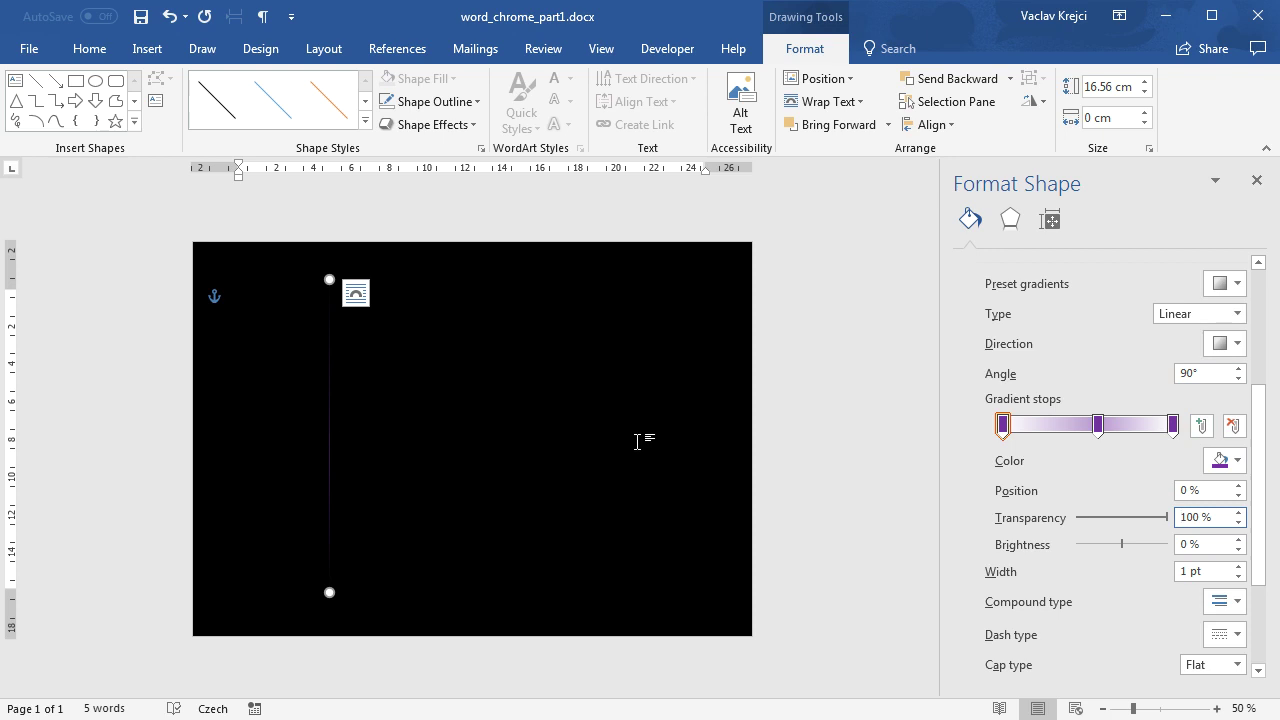
# Set the position of the middle stop in the line's gradient to 50 %
pyautogui.click(1098, 425)
pyautogui.click(1211, 517)
pyautogui.click(1212, 491)
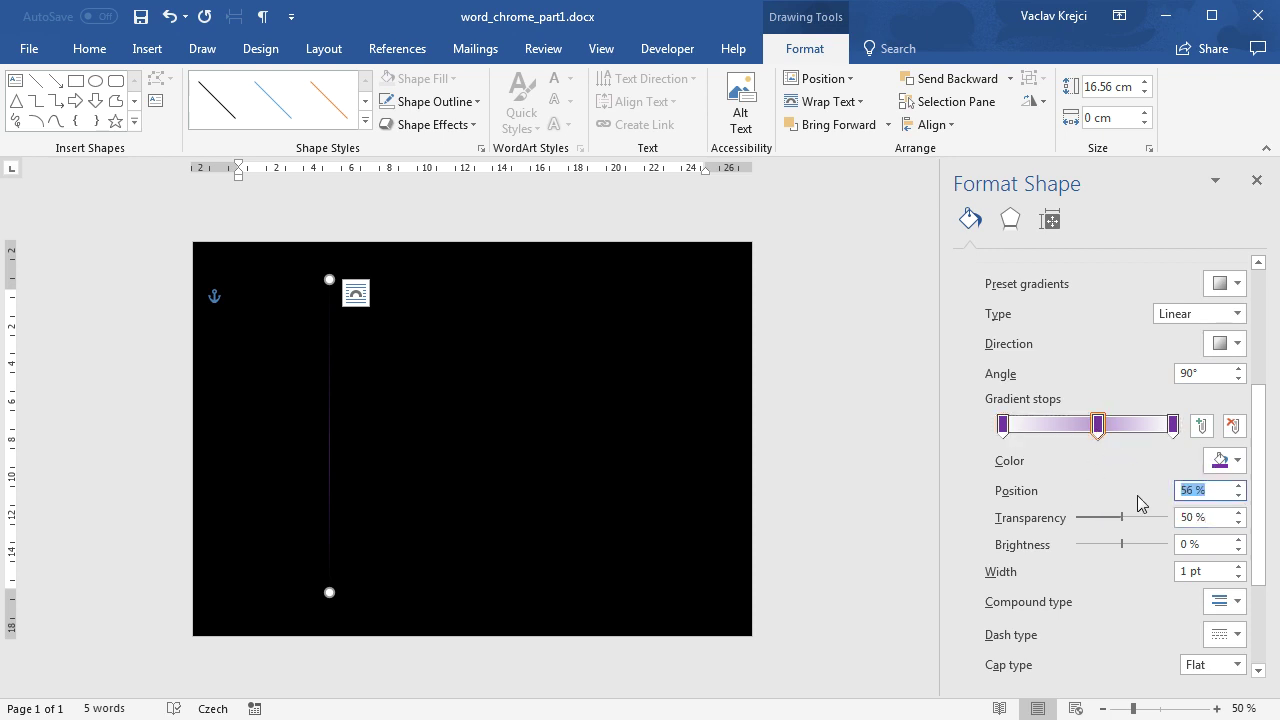
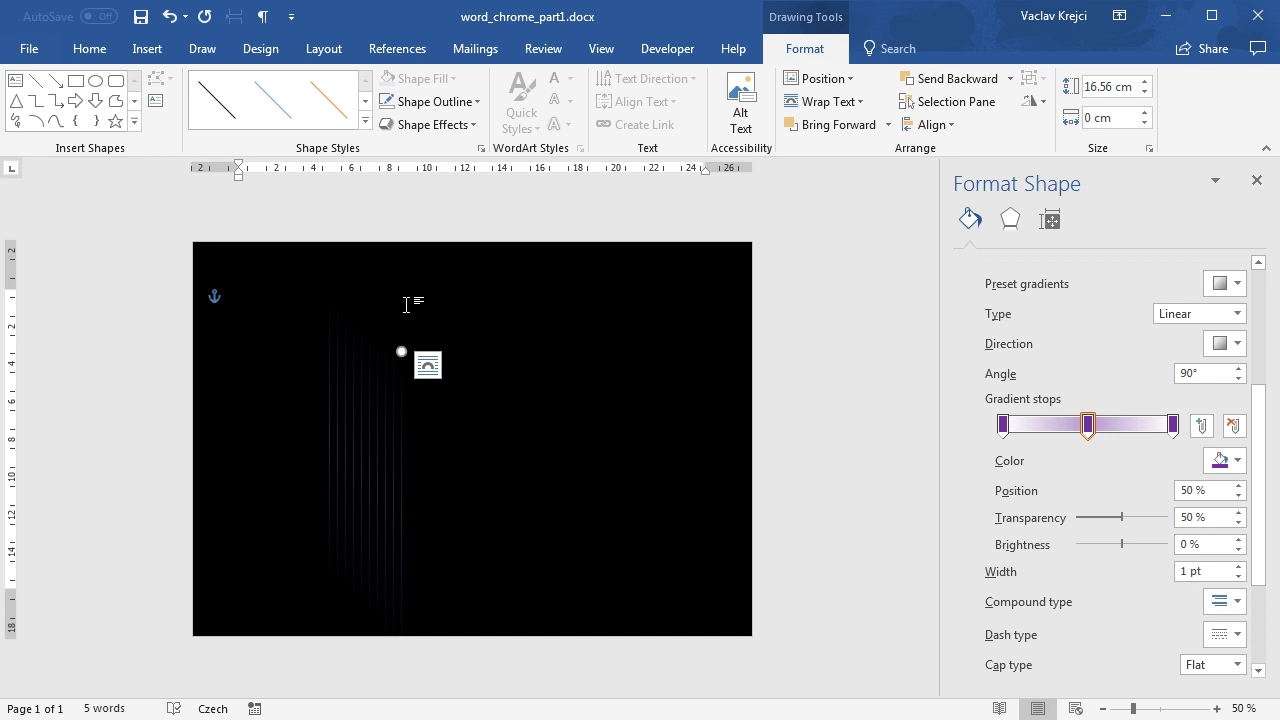
# Try to select all the vertical gradient lines with a selection marquee
pyautogui.click(89, 49)
pyautogui.click(1160, 126)
pyautogui.click(1166, 171)
pyautogui.moveTo(251, 262); pyautogui.dragTo(622, 698)
pyautogui.moveTo(271, 253); pyautogui.dragTo(568, 618)
pyautogui.moveTo(264, 258); pyautogui.dragTo(555, 683)
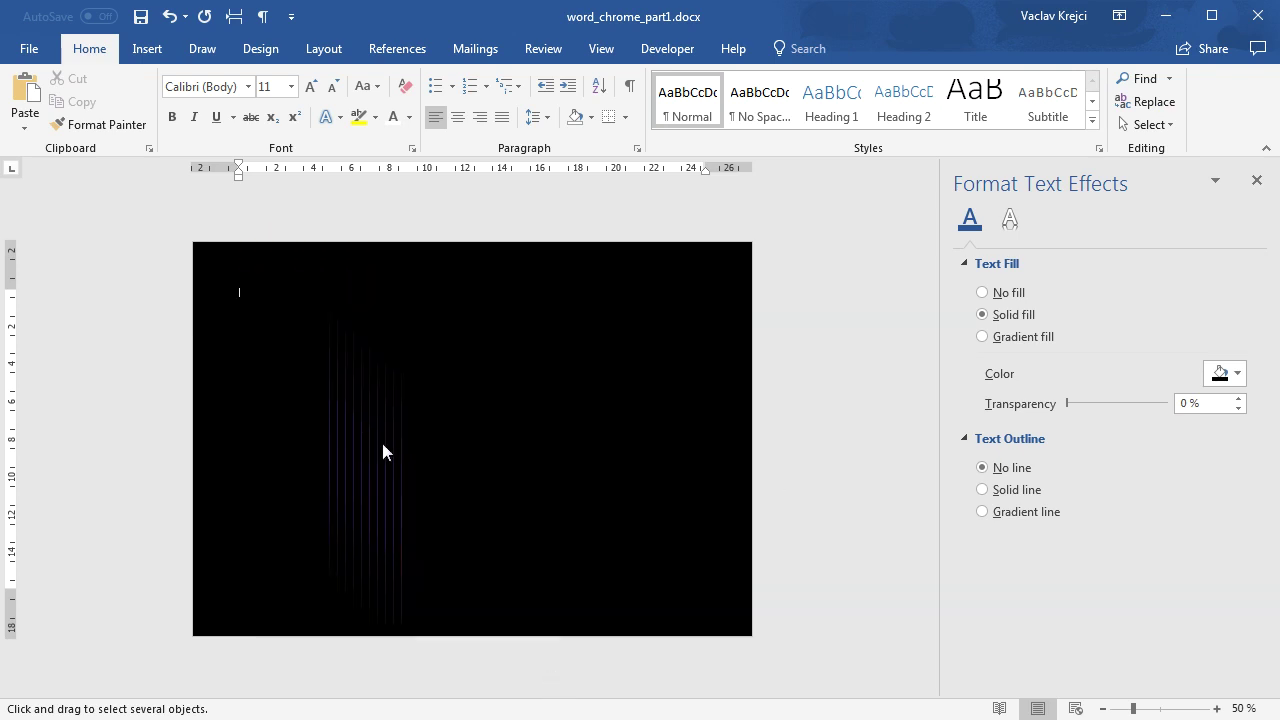
# Select all ten straight connectors in the selection list and align them with Align Middle
pyautogui.click(1145, 124)
pyautogui.click(1150, 220)
pyautogui.click(848, 253)
pyautogui.keyDown('shift'); pyautogui.click(848, 290); pyautogui.keyUp('shift')
pyautogui.keyDown('shift'); pyautogui.click(850, 327); pyautogui.keyUp('shift')
pyautogui.keyDown('shift'); pyautogui.click(850, 346); pyautogui.keyUp('shift')
pyautogui.keyDown('shift'); pyautogui.click(851, 366); pyautogui.keyUp('shift')
pyautogui.keyDown('shift'); pyautogui.click(849, 385); pyautogui.keyUp('shift')
pyautogui.keyDown('shift'); pyautogui.click(850, 404); pyautogui.keyUp('shift')
pyautogui.keyDown('shift'); pyautogui.click(855, 422); pyautogui.keyUp('shift')
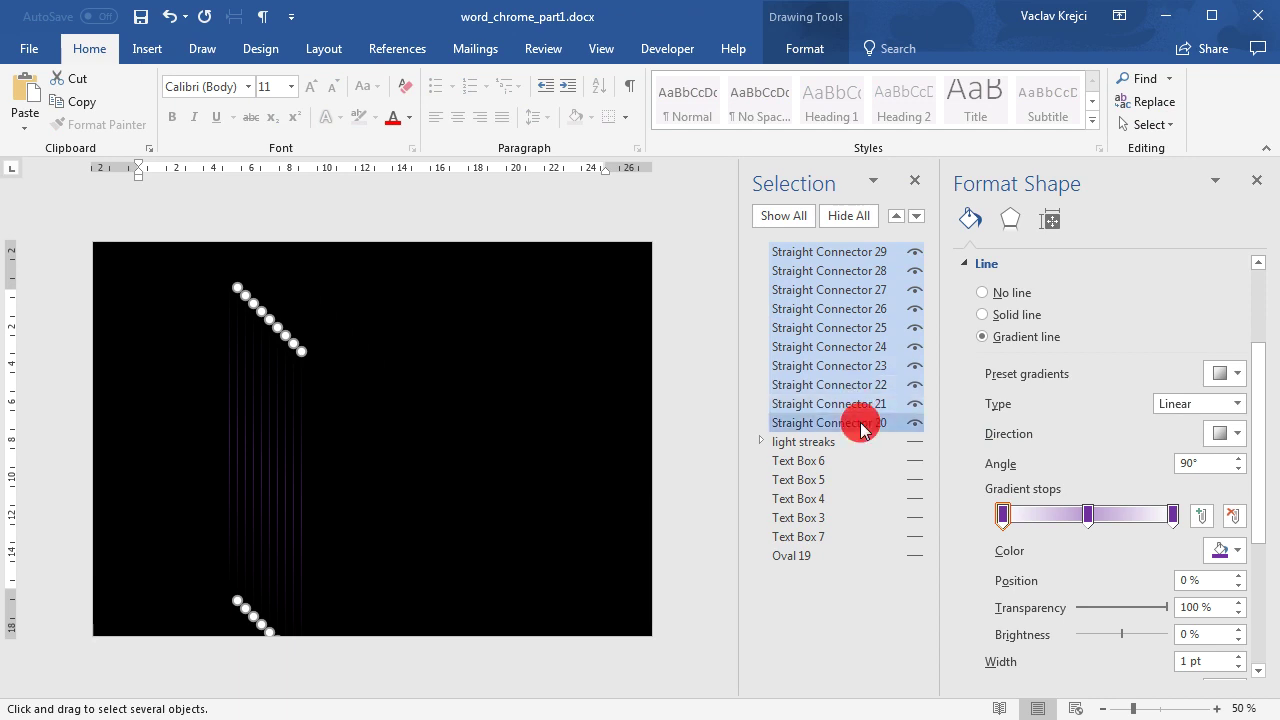
pyautogui.click(840, 50)
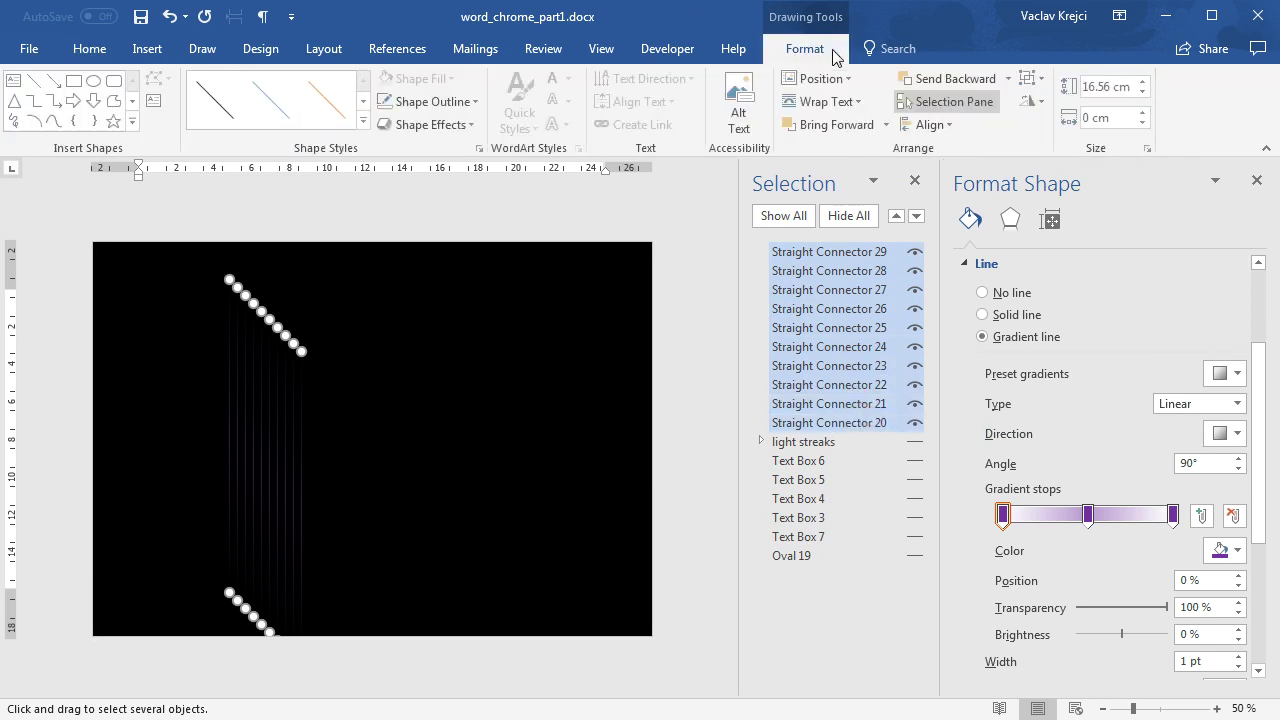
pyautogui.click(930, 125)
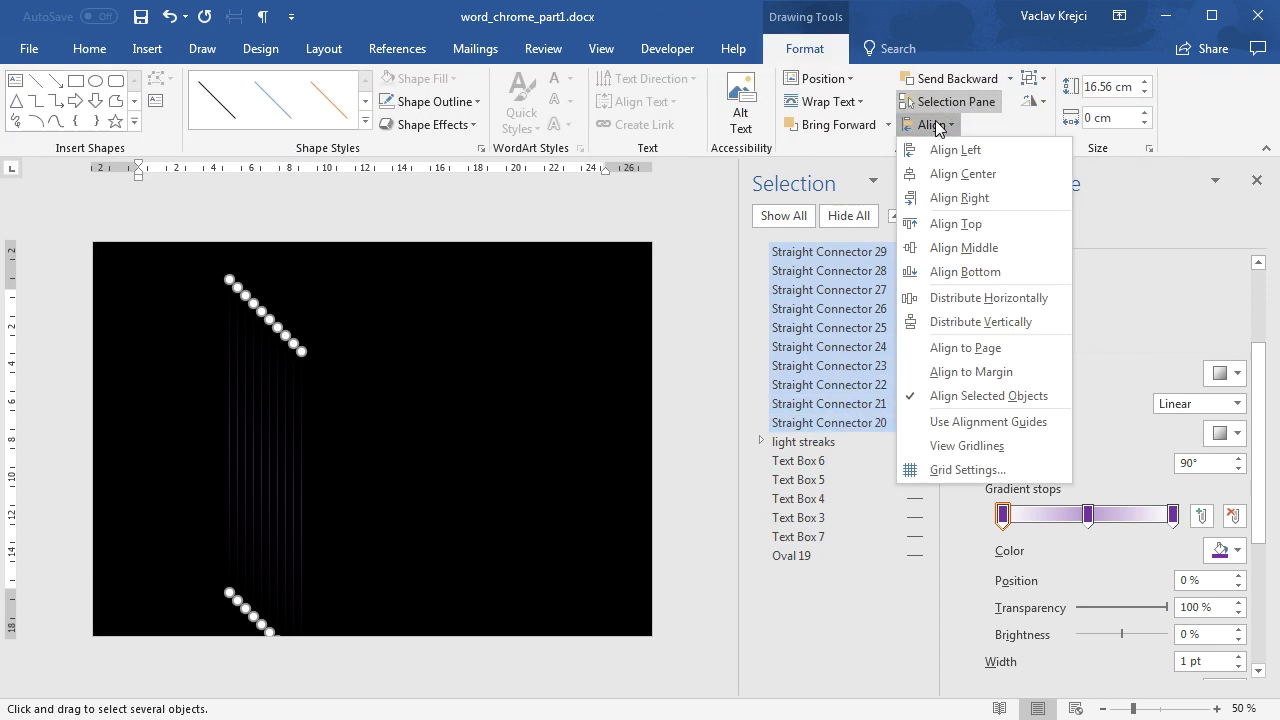
pyautogui.click(985, 249)
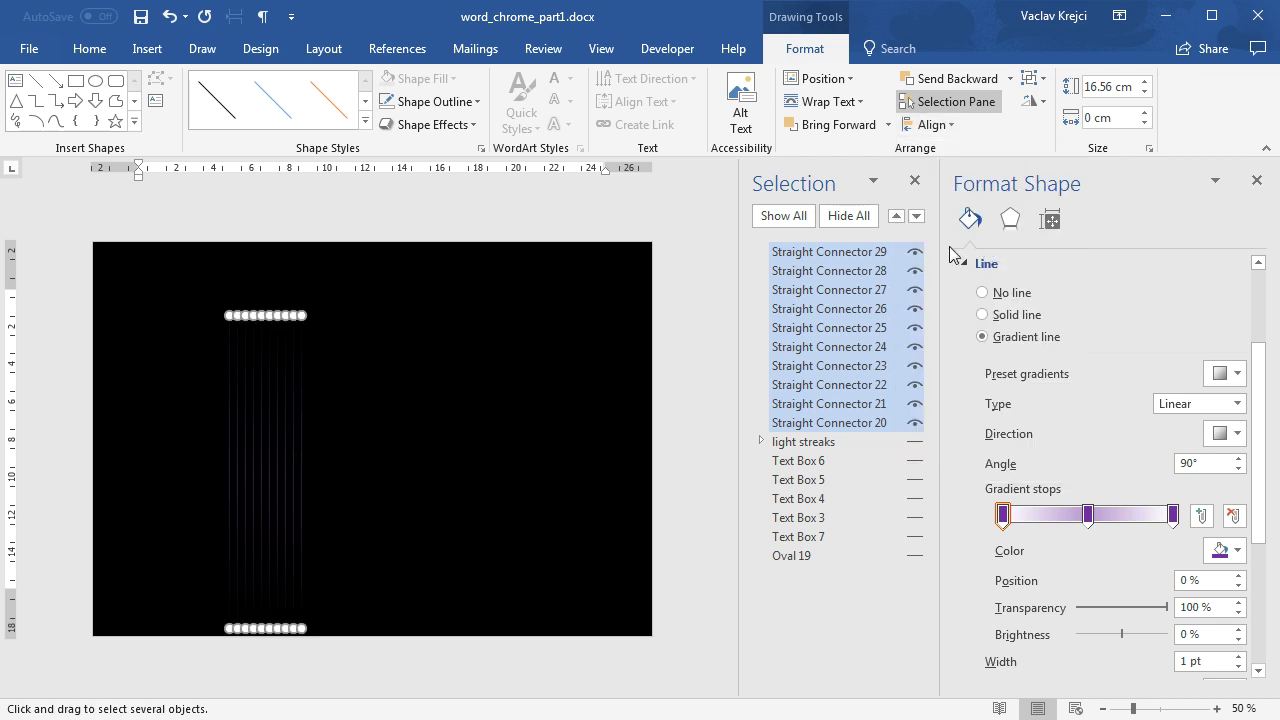
# Move the ten aligned lines up within the page, and move the rightmost line far out to the right
pyautogui.moveTo(300, 425); pyautogui.dragTo(300, 402)
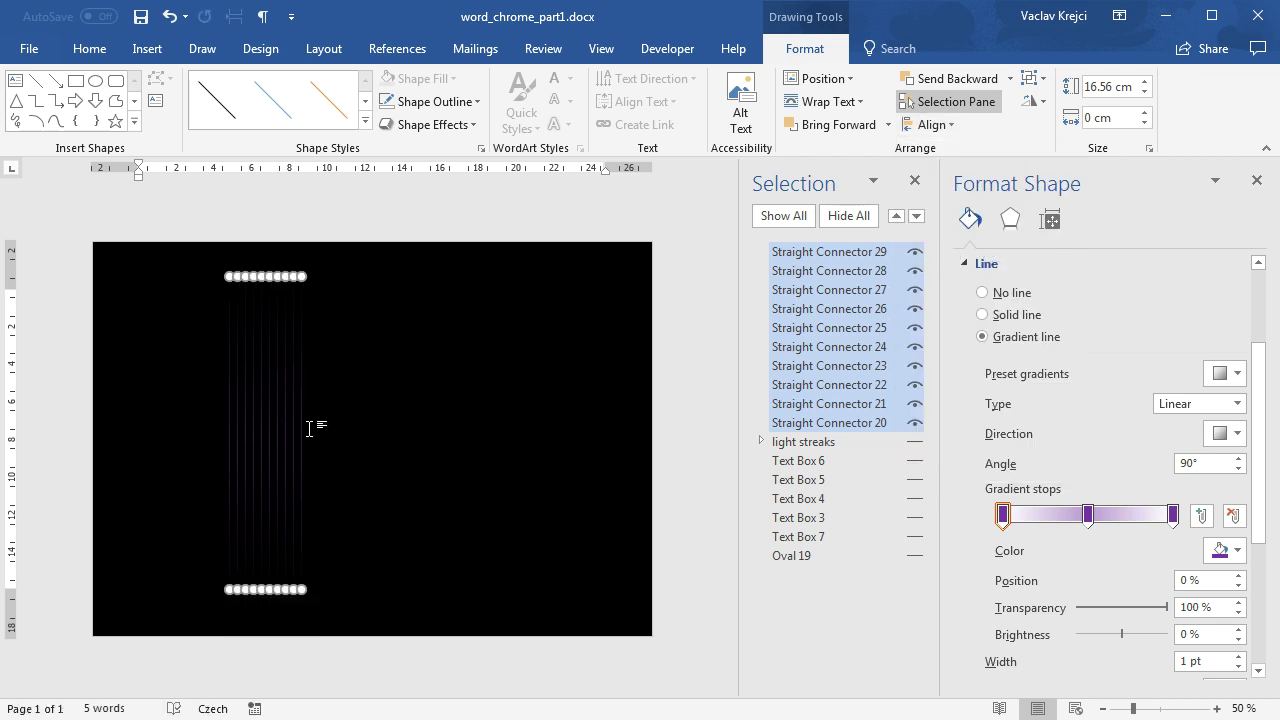
pyautogui.click(333, 415)
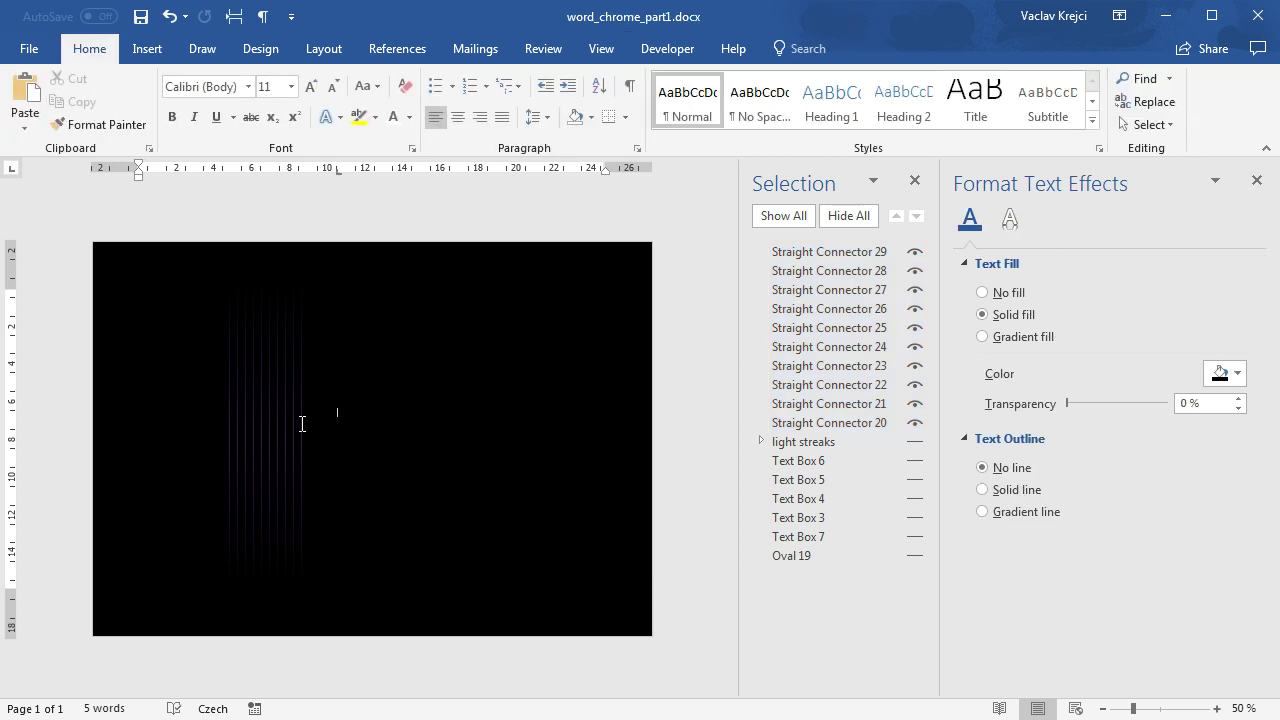
pyautogui.moveTo(301, 423); pyautogui.dragTo(488, 421)
# Select all ten straight connectors again and distribute them horizontally
pyautogui.click(871, 251)
pyautogui.keyDown('shift'); pyautogui.click(860, 290); pyautogui.keyUp('shift')
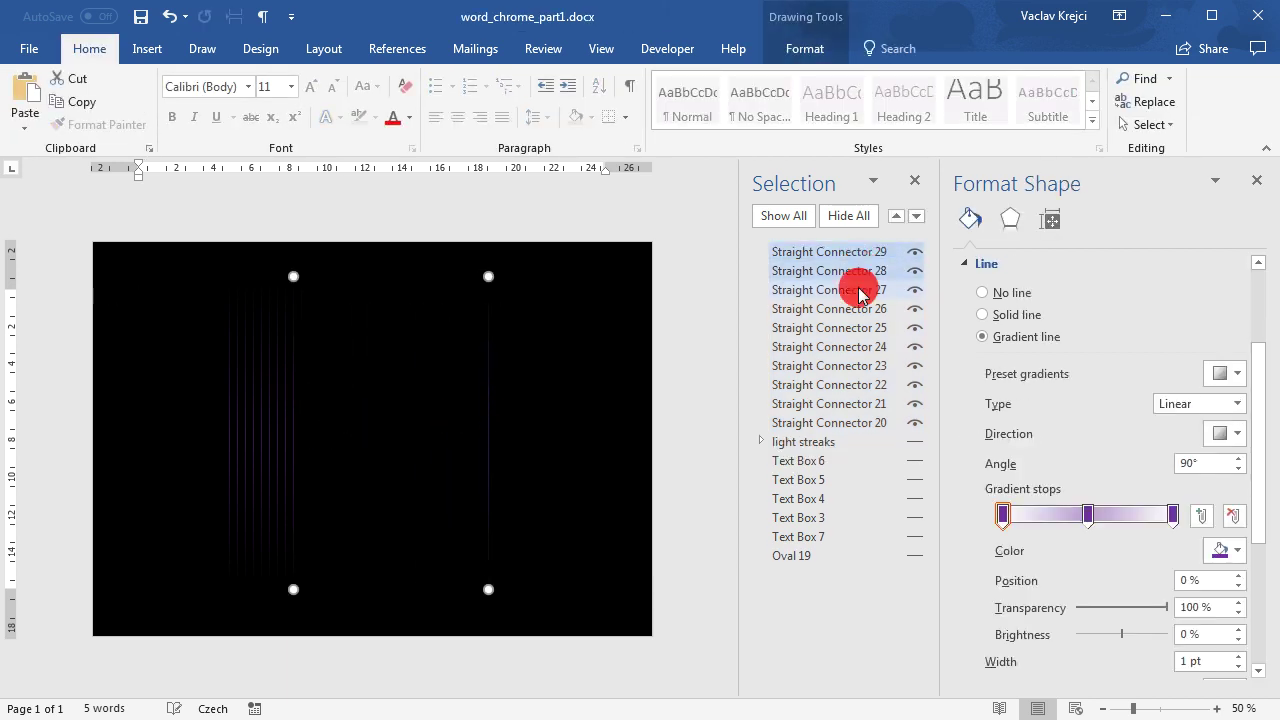
pyautogui.keyDown('shift'); pyautogui.click(858, 308); pyautogui.keyUp('shift')
pyautogui.keyDown('shift'); pyautogui.click(858, 327); pyautogui.keyUp('shift')
pyautogui.keyDown('shift'); pyautogui.click(858, 346); pyautogui.keyUp('shift')
pyautogui.keyDown('shift'); pyautogui.click(858, 365); pyautogui.keyUp('shift')
pyautogui.keyDown('shift'); pyautogui.click(858, 384); pyautogui.keyUp('shift')
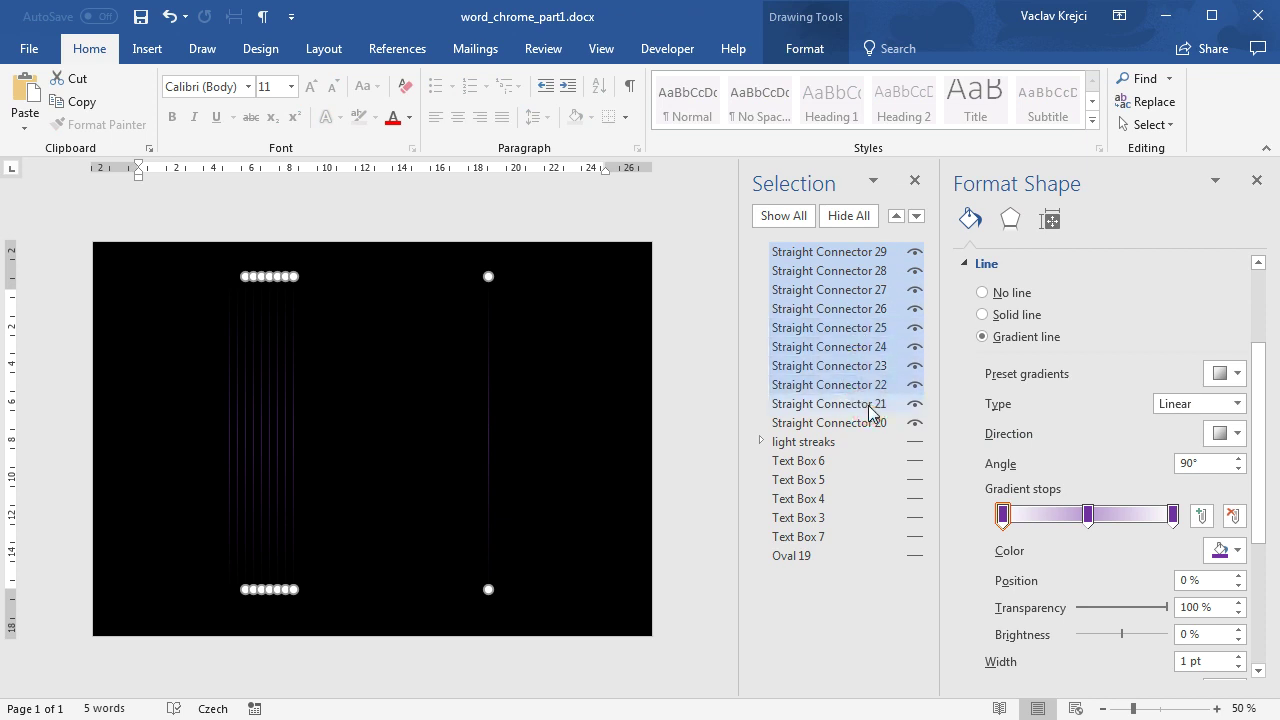
pyautogui.keyDown('shift'); pyautogui.click(866, 422); pyautogui.keyUp('shift')
pyautogui.click(804, 48)
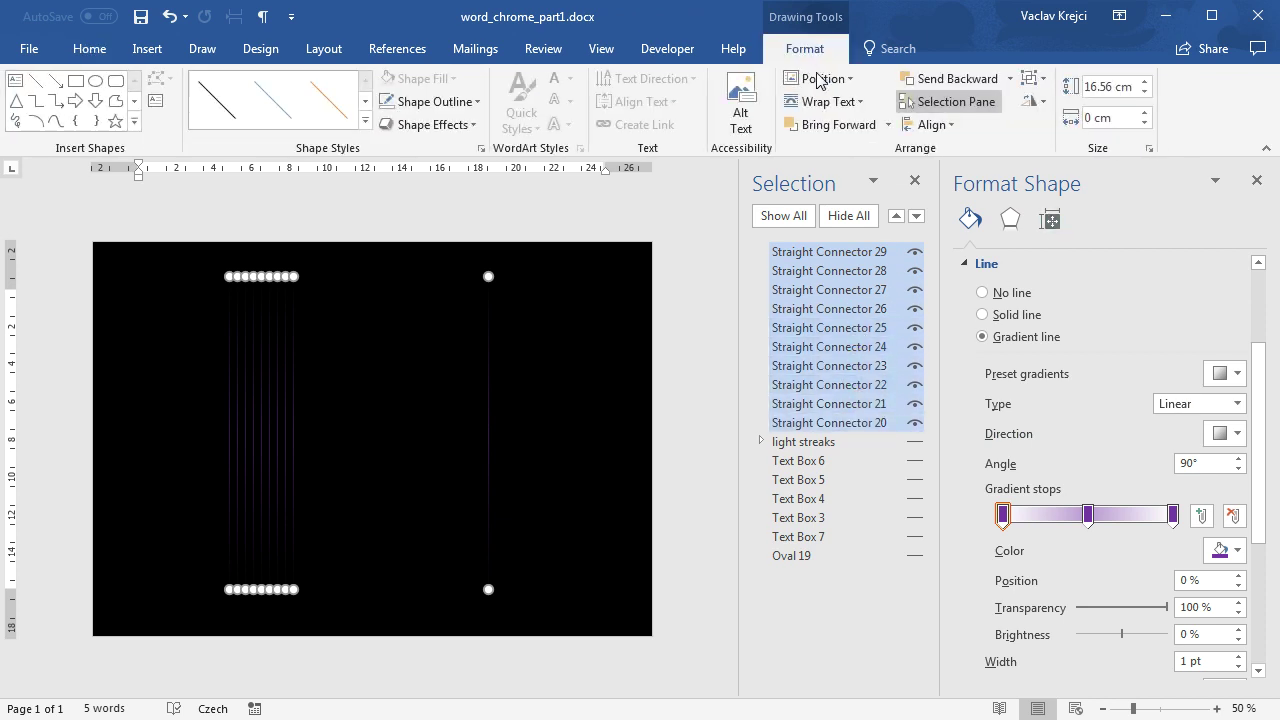
pyautogui.click(930, 124)
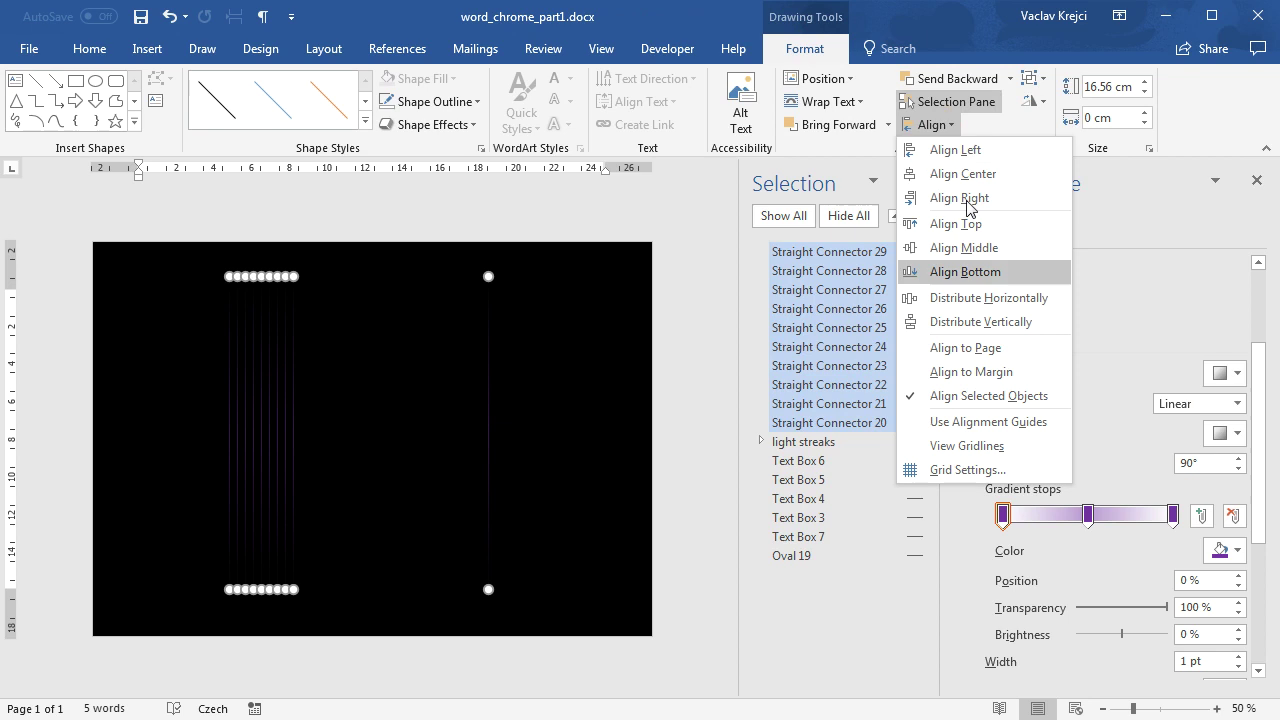
pyautogui.click(980, 298)
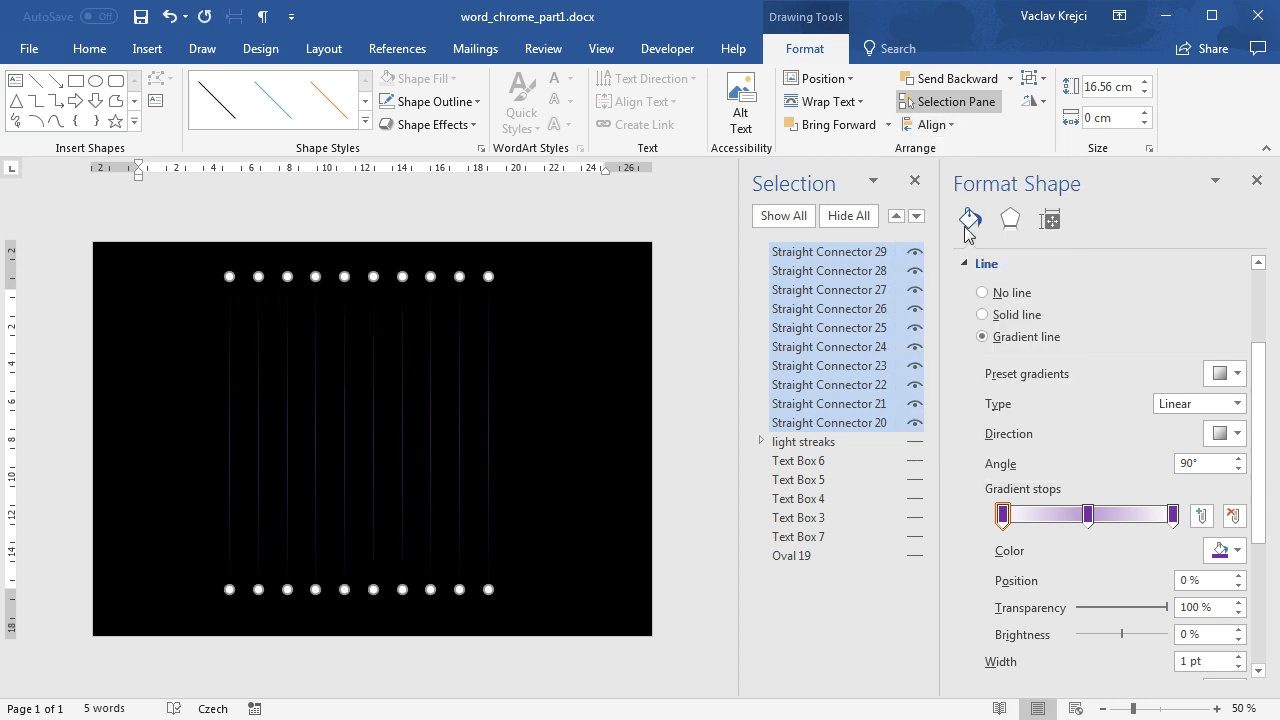
# Group the ten lines, paste a copy of the group, and rotate the copy 90° so both groups form a grid
pyautogui.hotkey('ctrl', 'g')
pyautogui.hotkey('ctrl', 'c')
pyautogui.hotkey('ctrl', 'v')
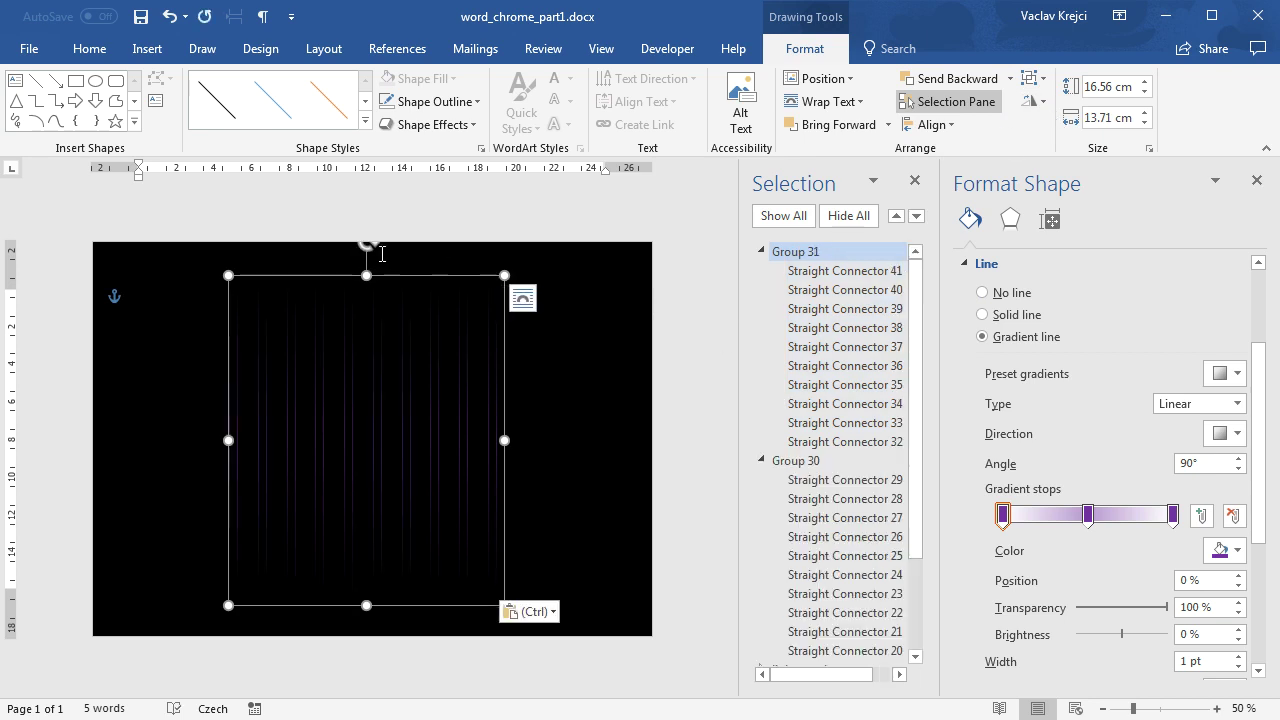
pyautogui.moveTo(368, 244); pyautogui.dragTo(580, 455)
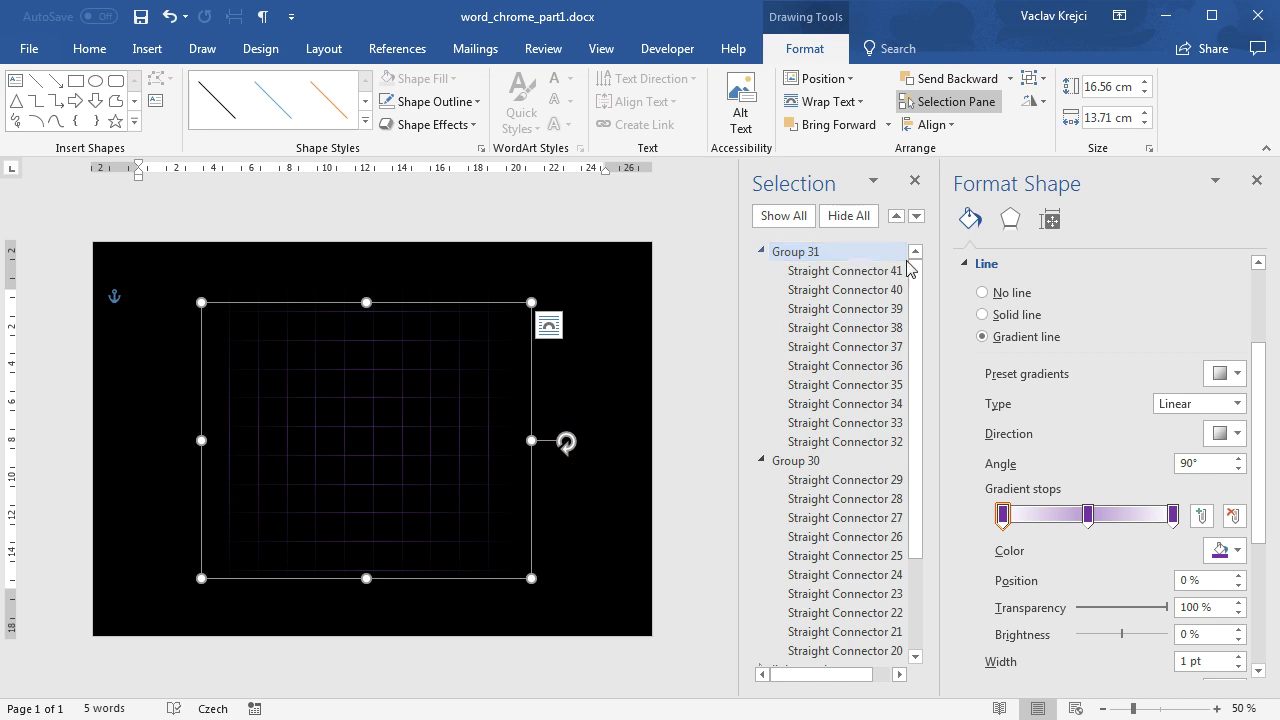
pyautogui.click(420, 470)
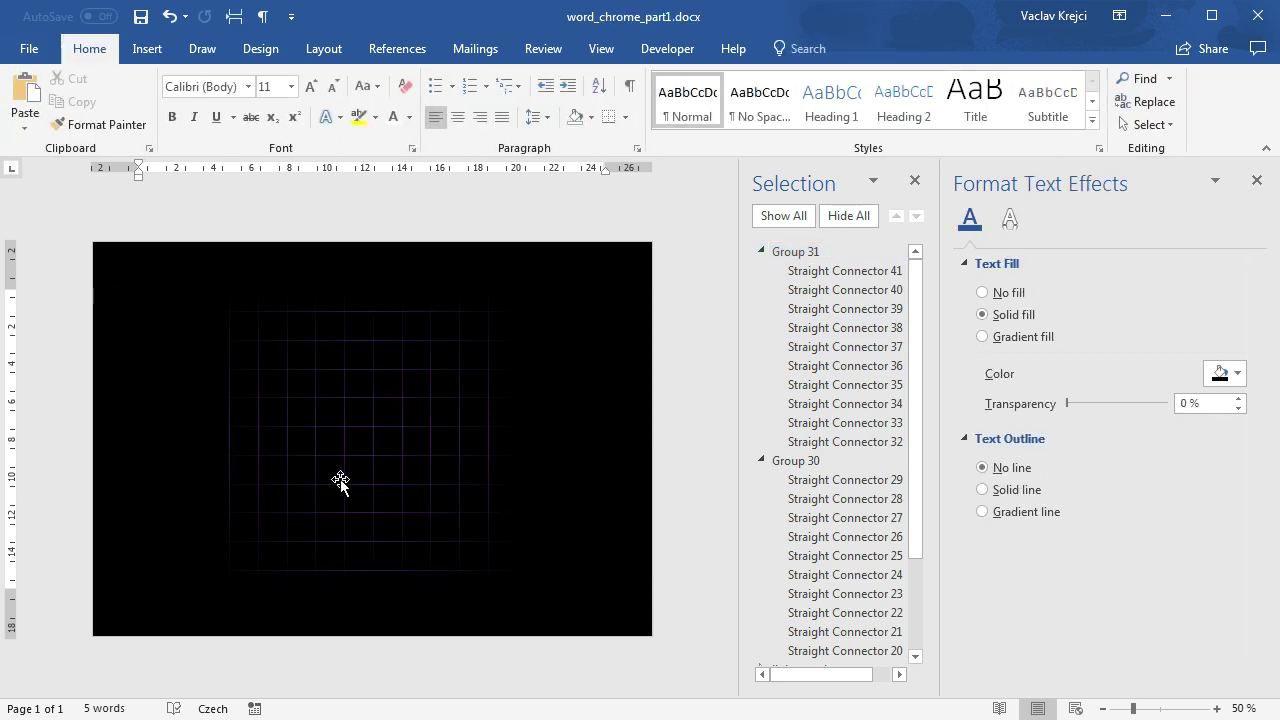
# Collapse the two line groups and move both in the stacking order to just above Oval 19, behind the text boxes
pyautogui.click(761, 251)
pyautogui.click(761, 270)
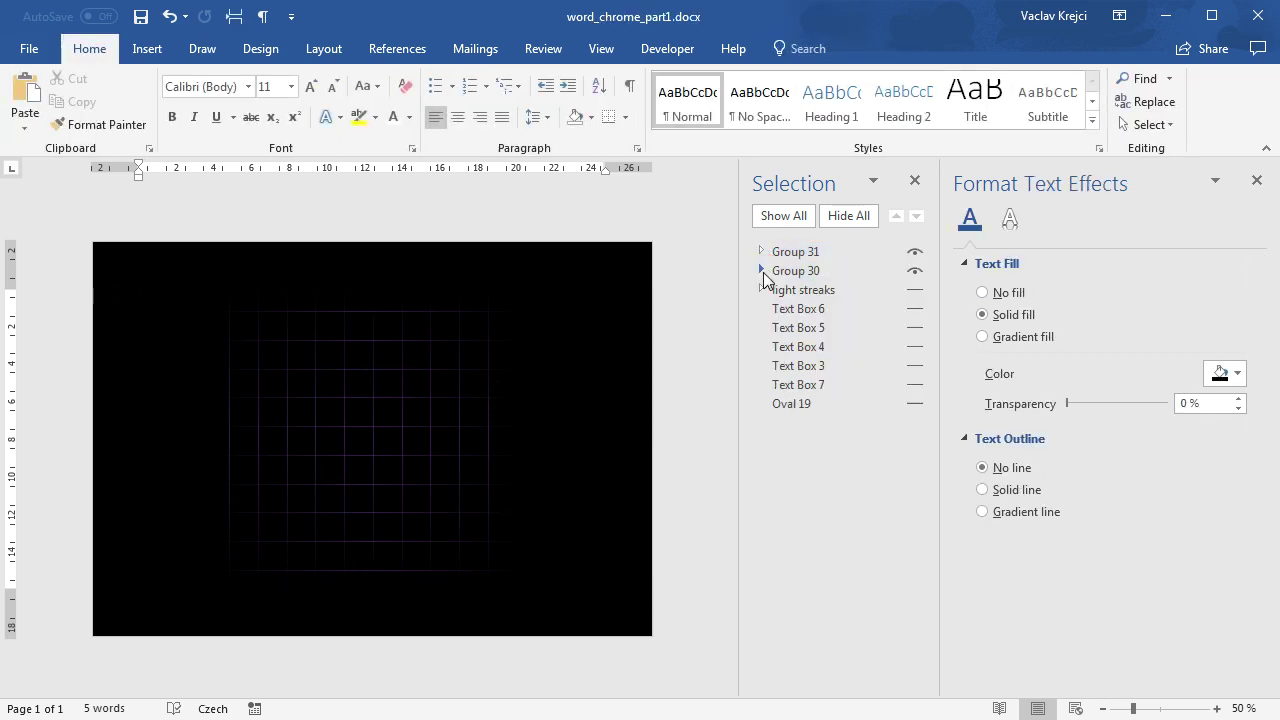
pyautogui.click(795, 251)
pyautogui.keyDown('ctrl'); pyautogui.click(826, 272); pyautogui.keyUp('ctrl')
pyautogui.moveTo(826, 272); pyautogui.dragTo(855, 405)
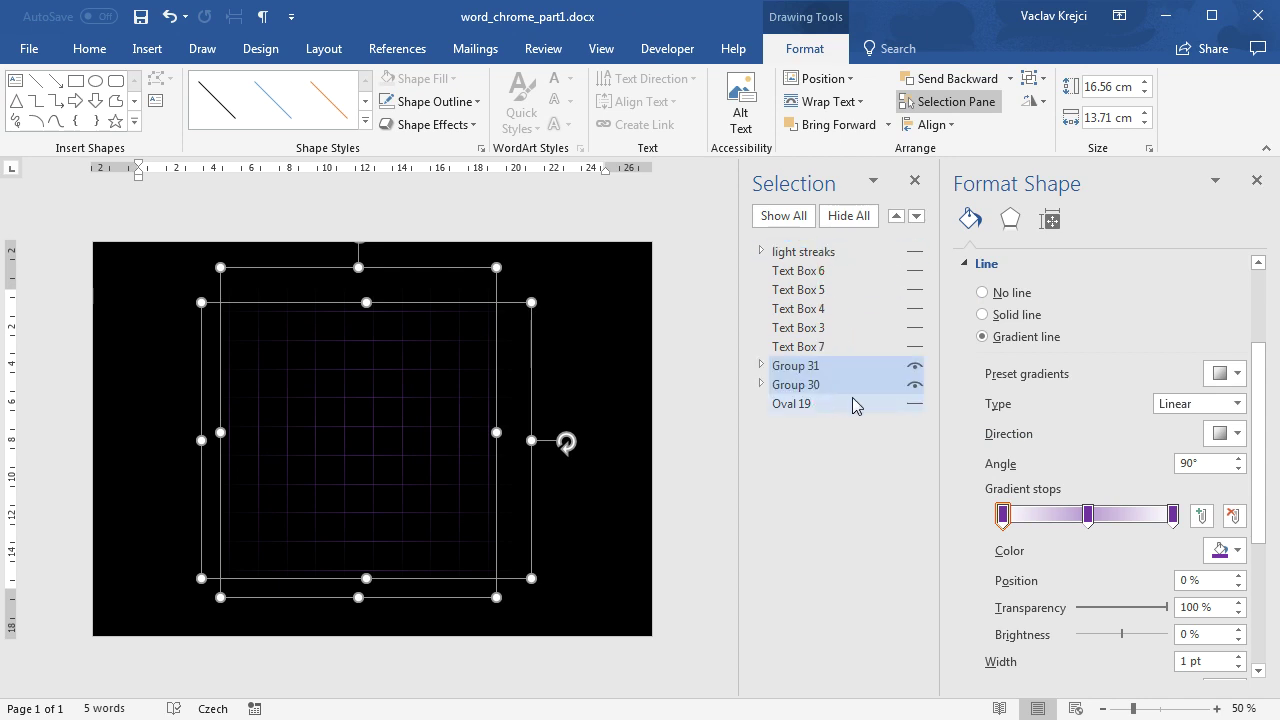
# Show the hidden background oval, the five text boxes and the light streaks group again
pyautogui.click(914, 404)
pyautogui.click(914, 346)
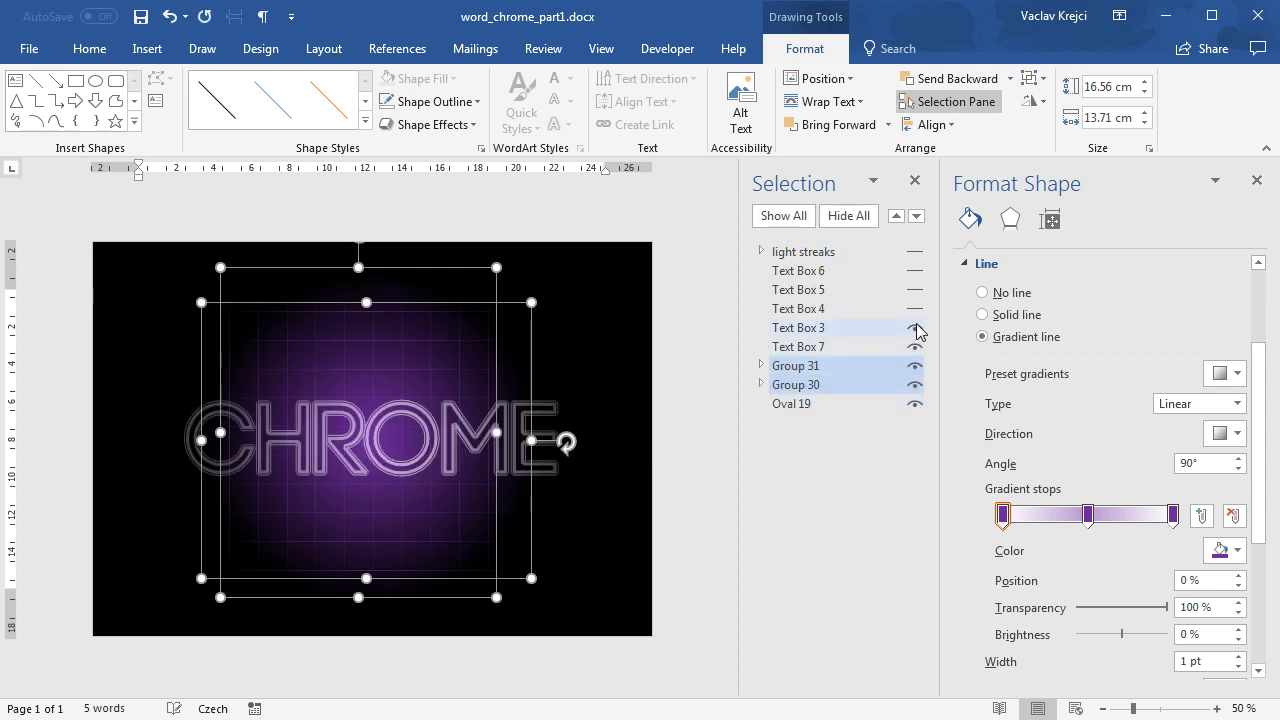
pyautogui.click(914, 327)
pyautogui.click(914, 308)
pyautogui.click(914, 289)
pyautogui.click(914, 270)
pyautogui.click(914, 251)
pyautogui.click(661, 360)
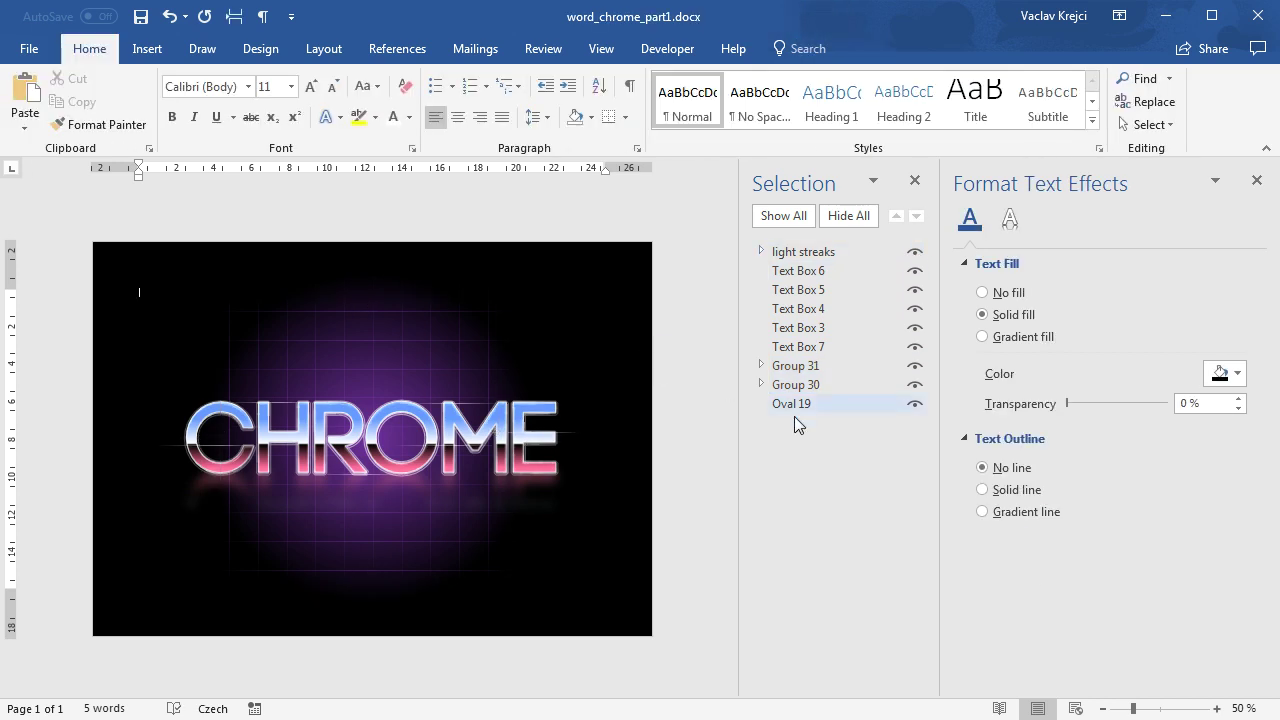
# Change the first gradient stop of Oval 19's fill to a darker custom purple
pyautogui.click(803, 404)
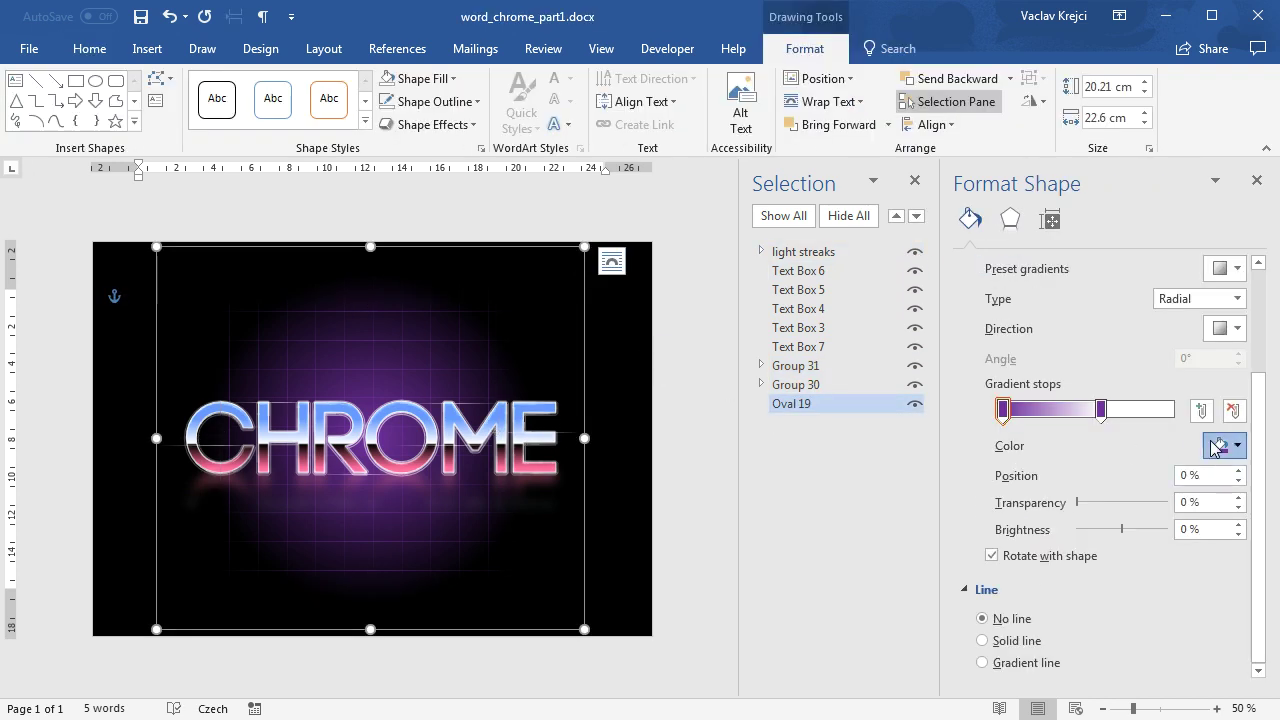
pyautogui.click(1230, 446)
pyautogui.click(1245, 661)
pyautogui.click(779, 368)
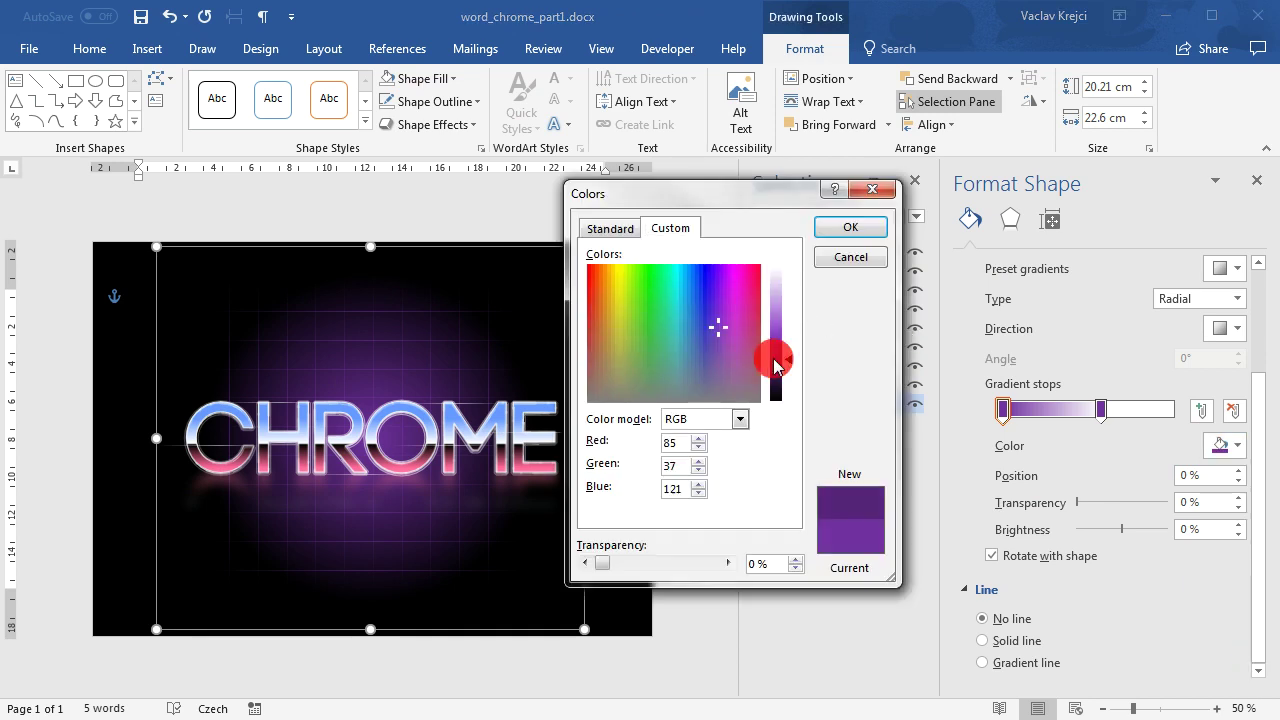
pyautogui.click(850, 227)
# Set the colour of the oval's second gradient stop to a darker purple, RGB 70, 30, 100
pyautogui.click(1100, 418)
pyautogui.click(1230, 446)
pyautogui.click(1245, 661)
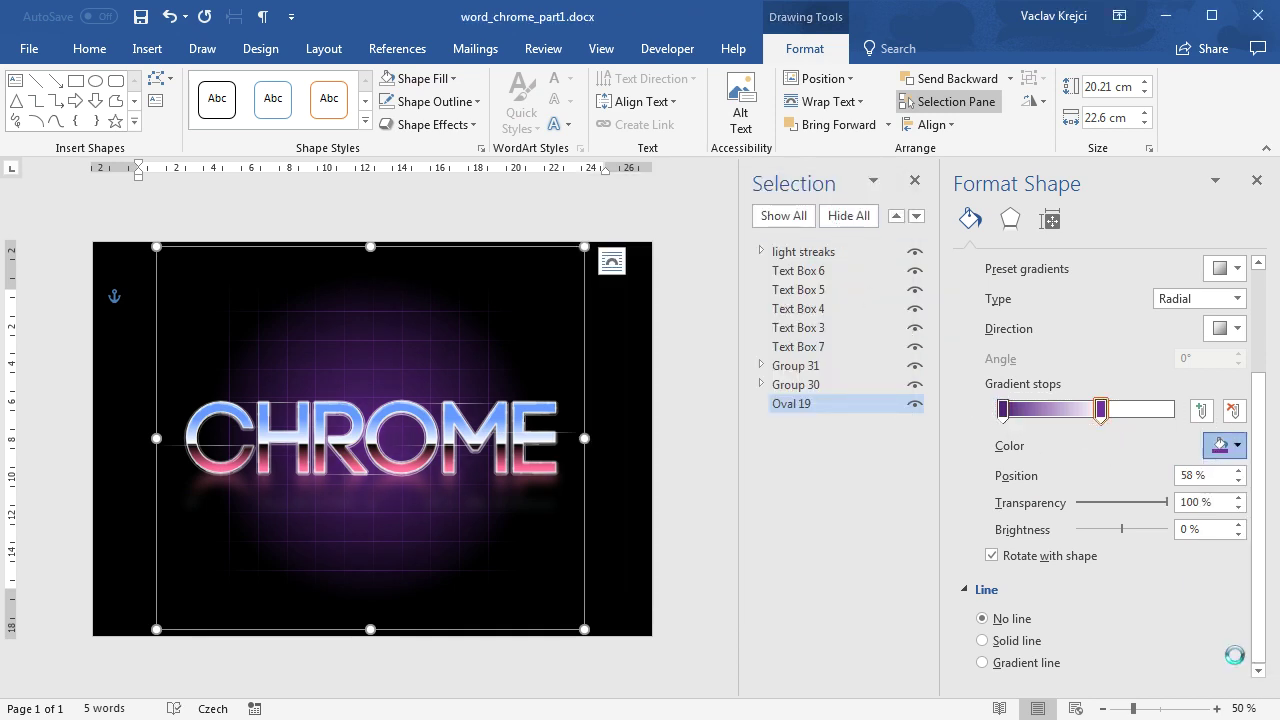
pyautogui.moveTo(777, 366); pyautogui.dragTo(794, 334)
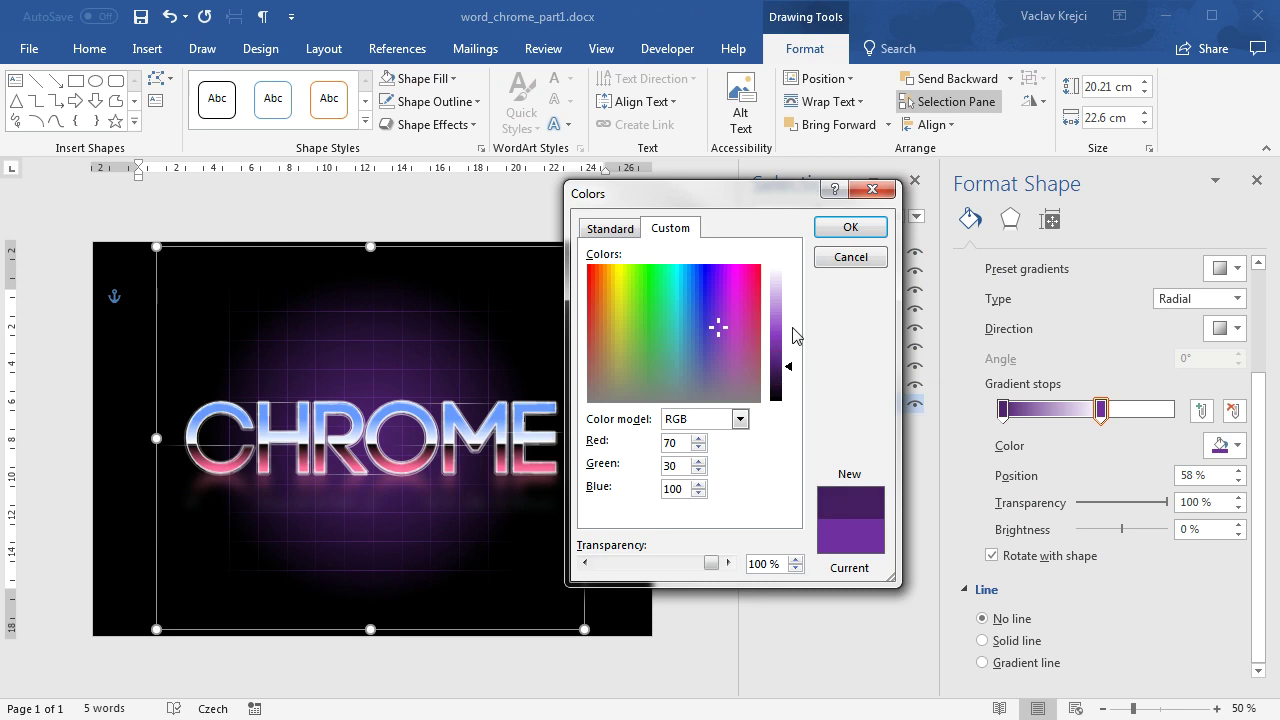
pyautogui.click(846, 226)
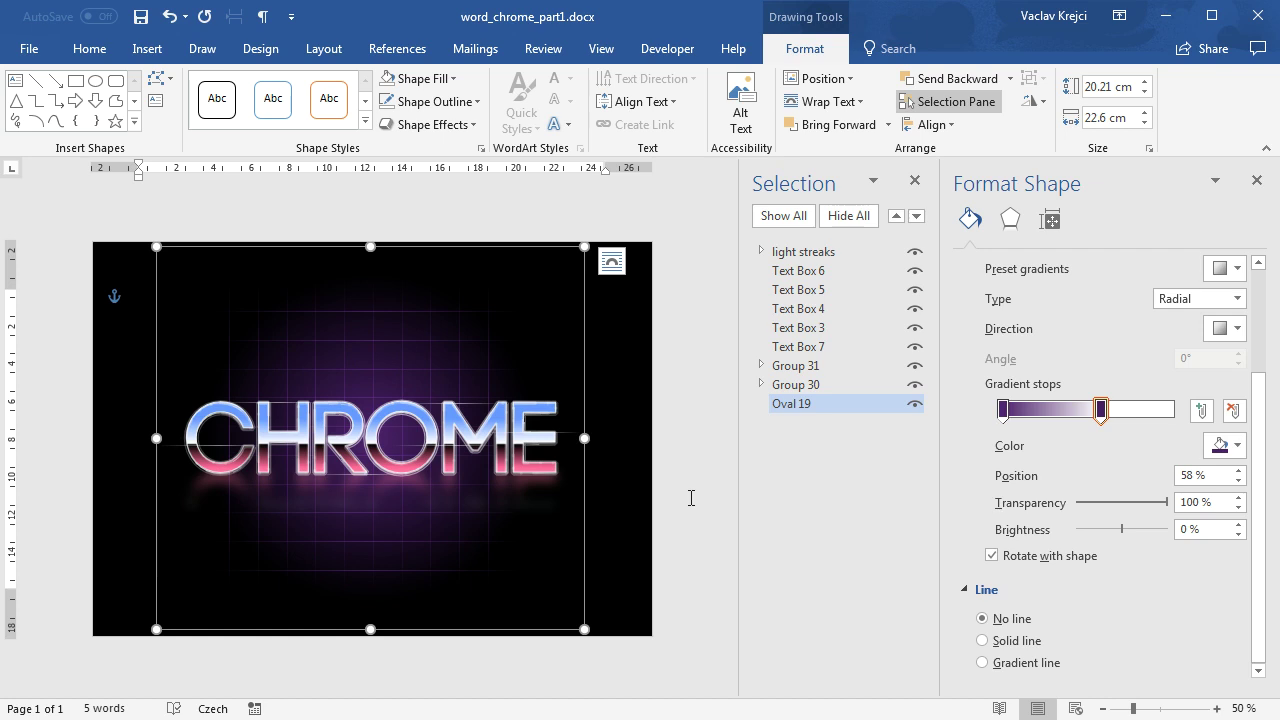
# Switch to the space image generator in the browser, render the image without nebulae and sun, and copy it
pyautogui.hotkey('alt', 'Tab')
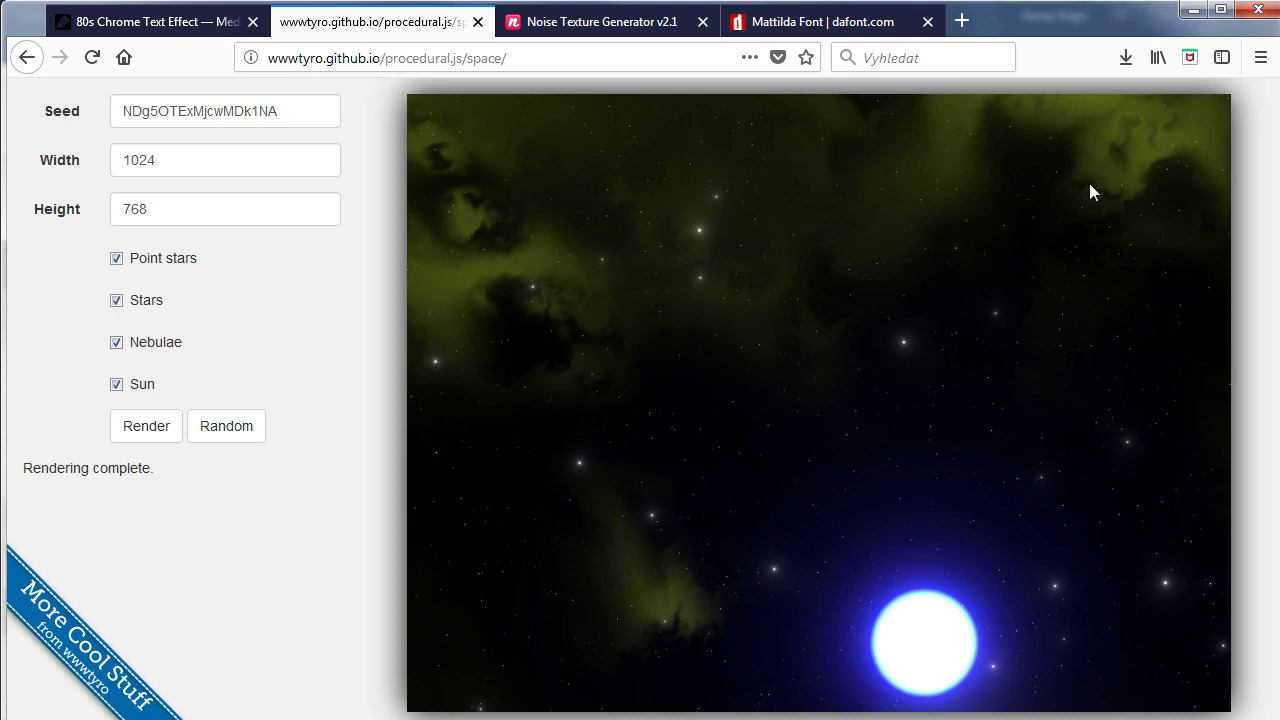
pyautogui.click(116, 384)
pyautogui.click(130, 428)
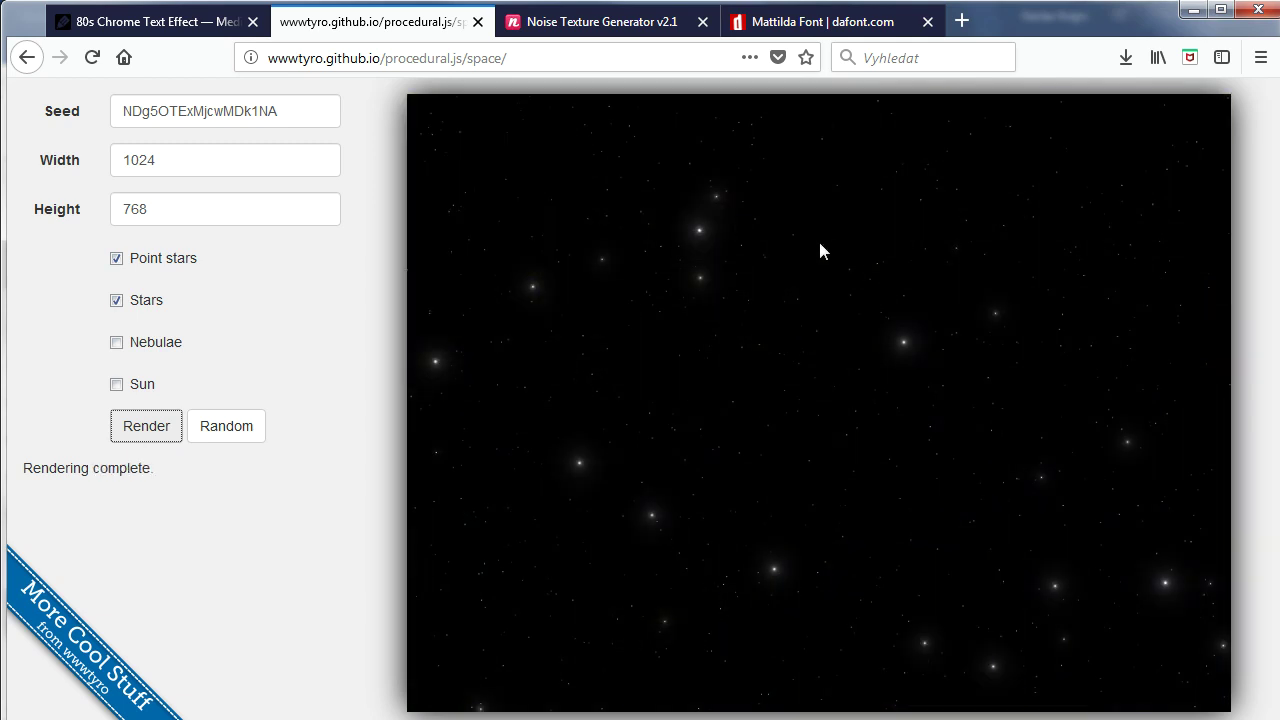
pyautogui.rightClick(748, 320)
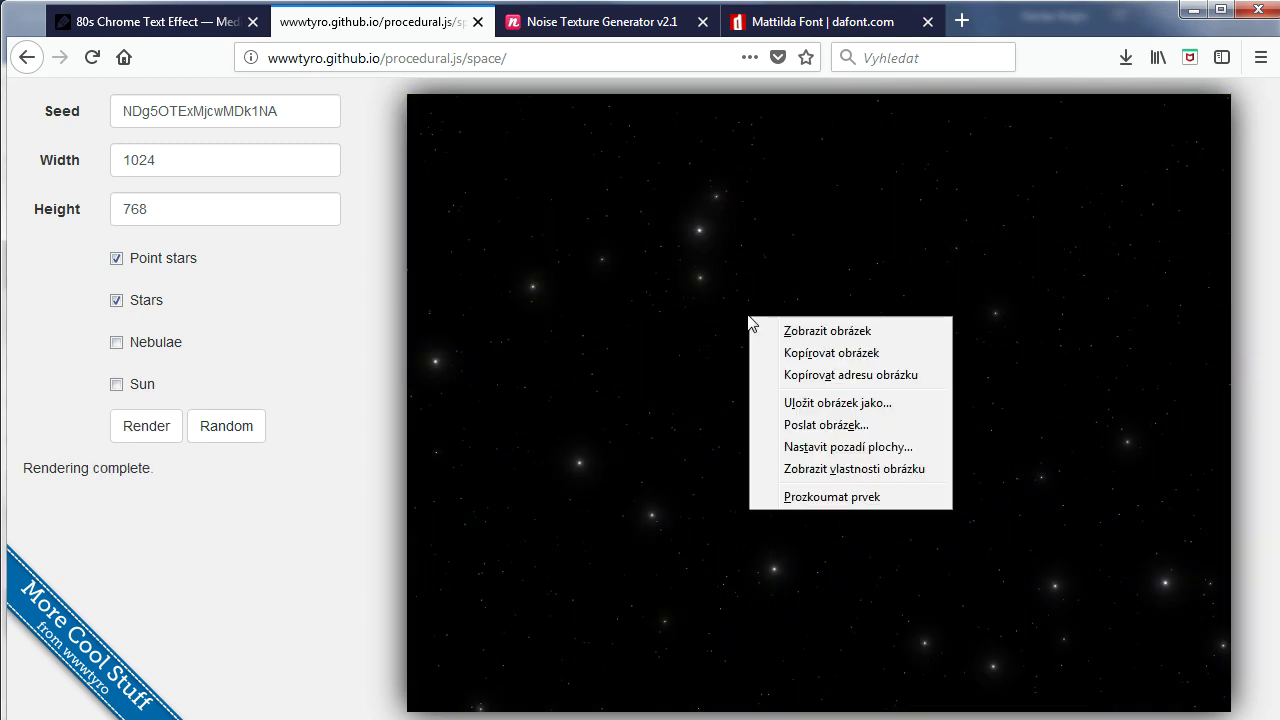
pyautogui.click(853, 353)
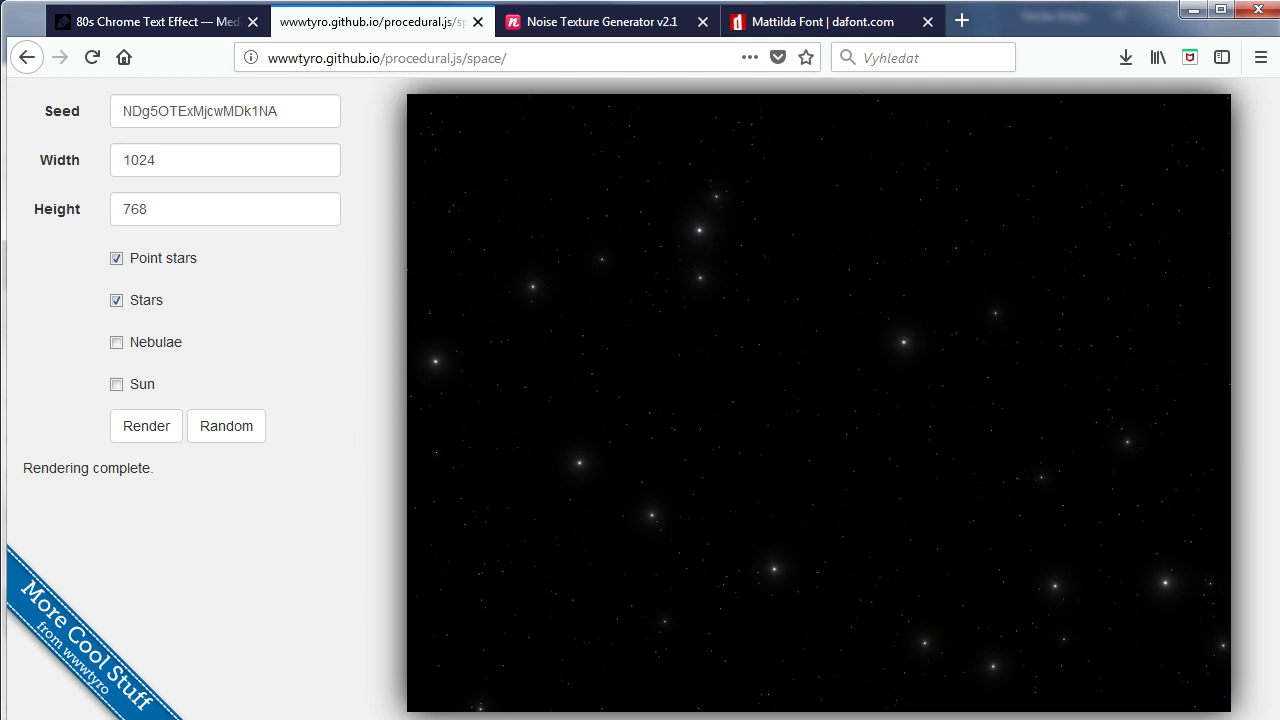
# Return to the Word document, paste the star image behind the chrome text, and select the pasted picture
pyautogui.hotkey('alt', 'Tab')
pyautogui.click(132, 276)
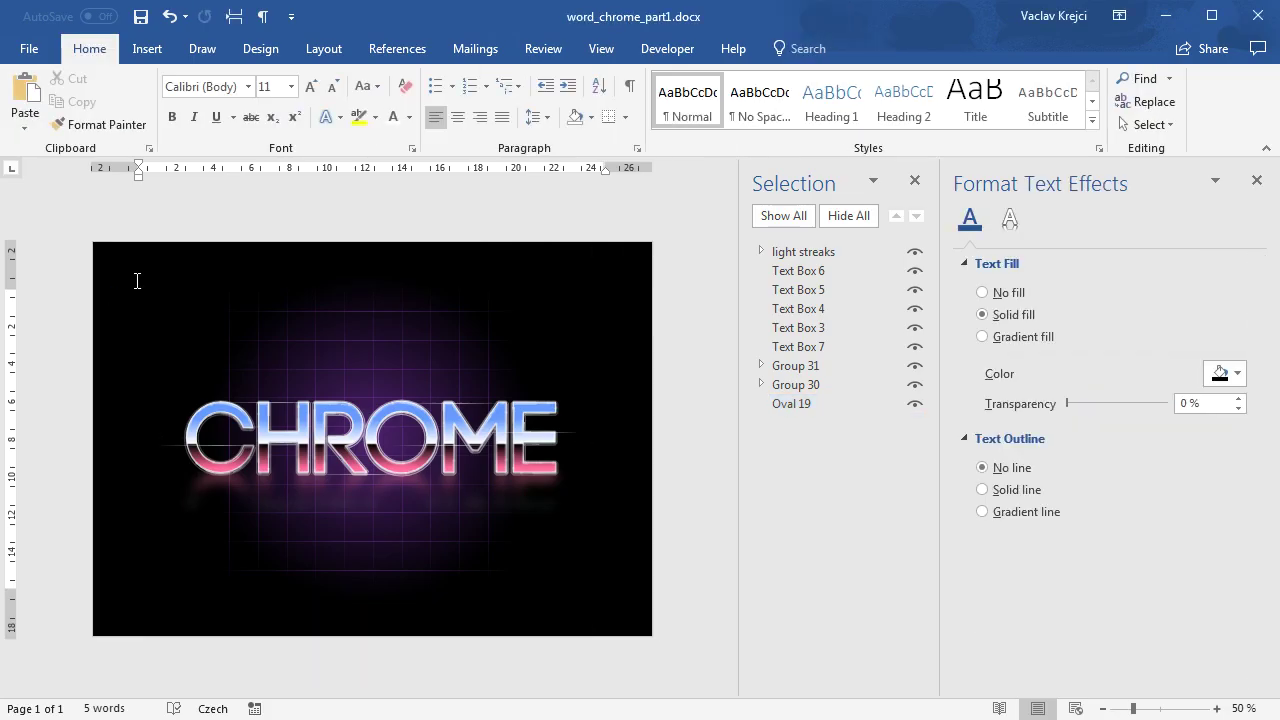
pyautogui.hotkey('ctrl', 'v')
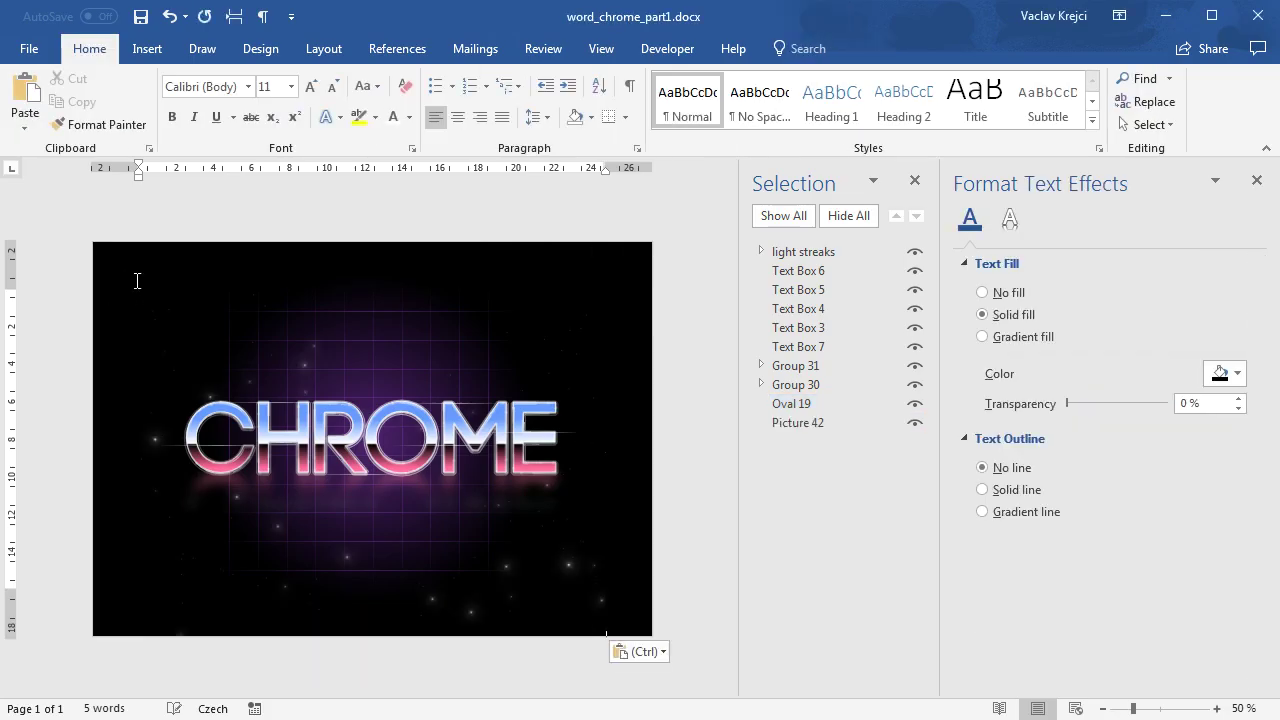
pyautogui.click(604, 591)
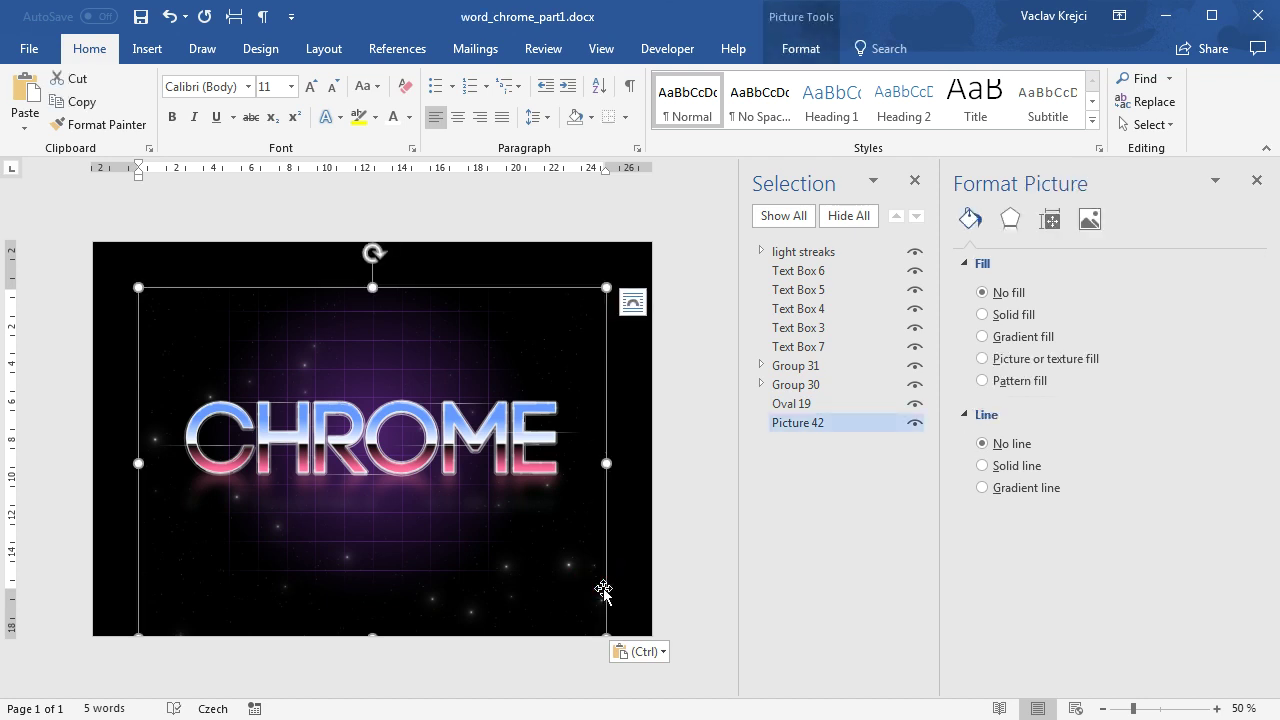
pyautogui.click(645, 652)
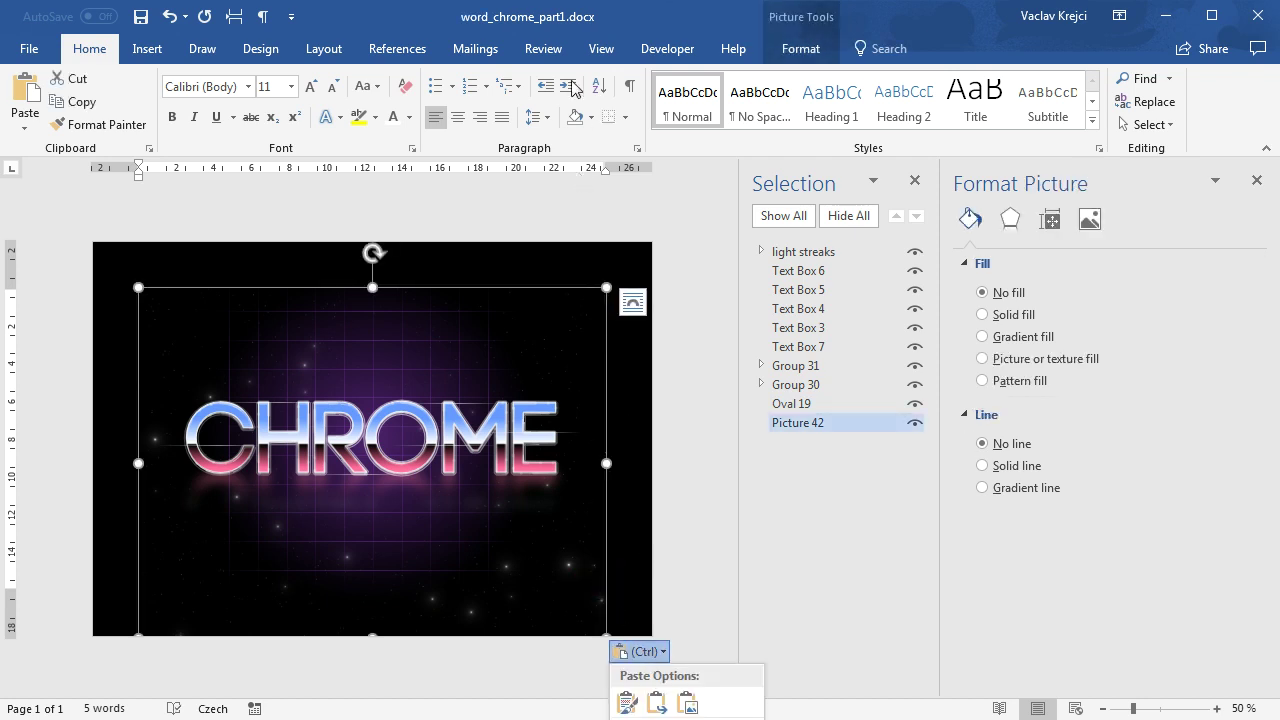
pyautogui.click(650, 20)
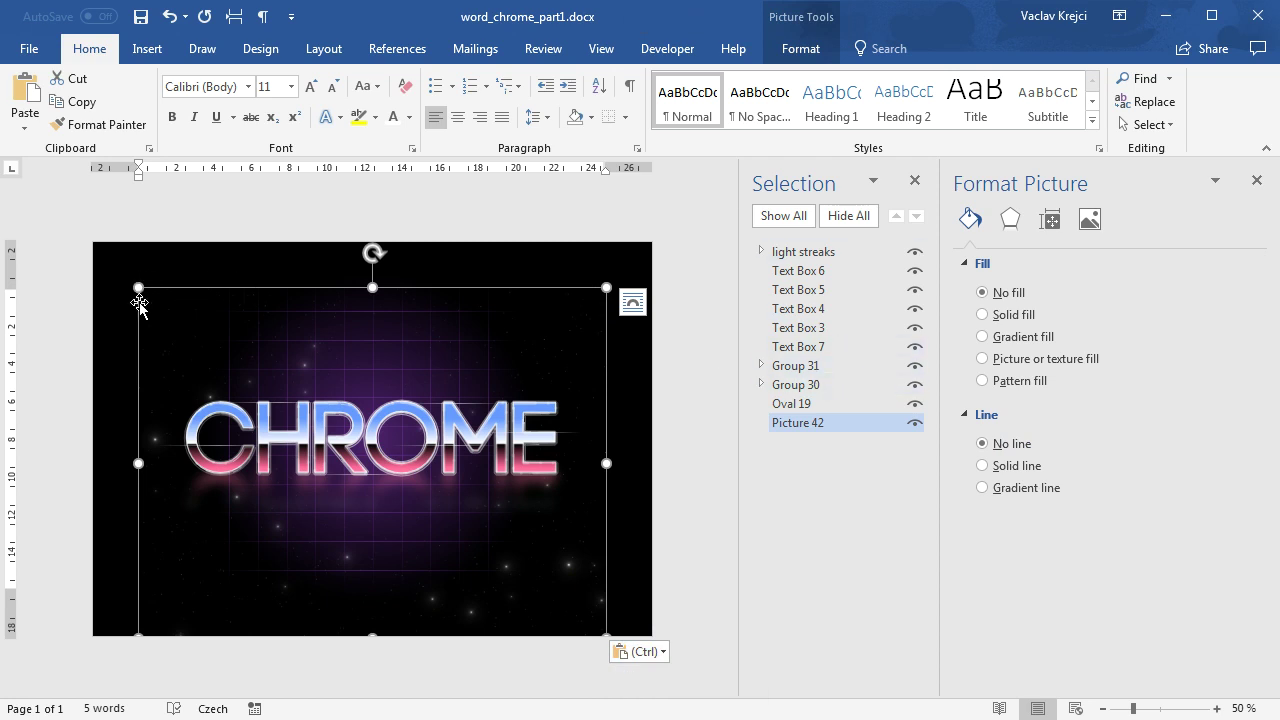
# Set the star picture's text wrapping to Behind Text, then reposition and enlarge it to cover the black page
pyautogui.click(633, 302)
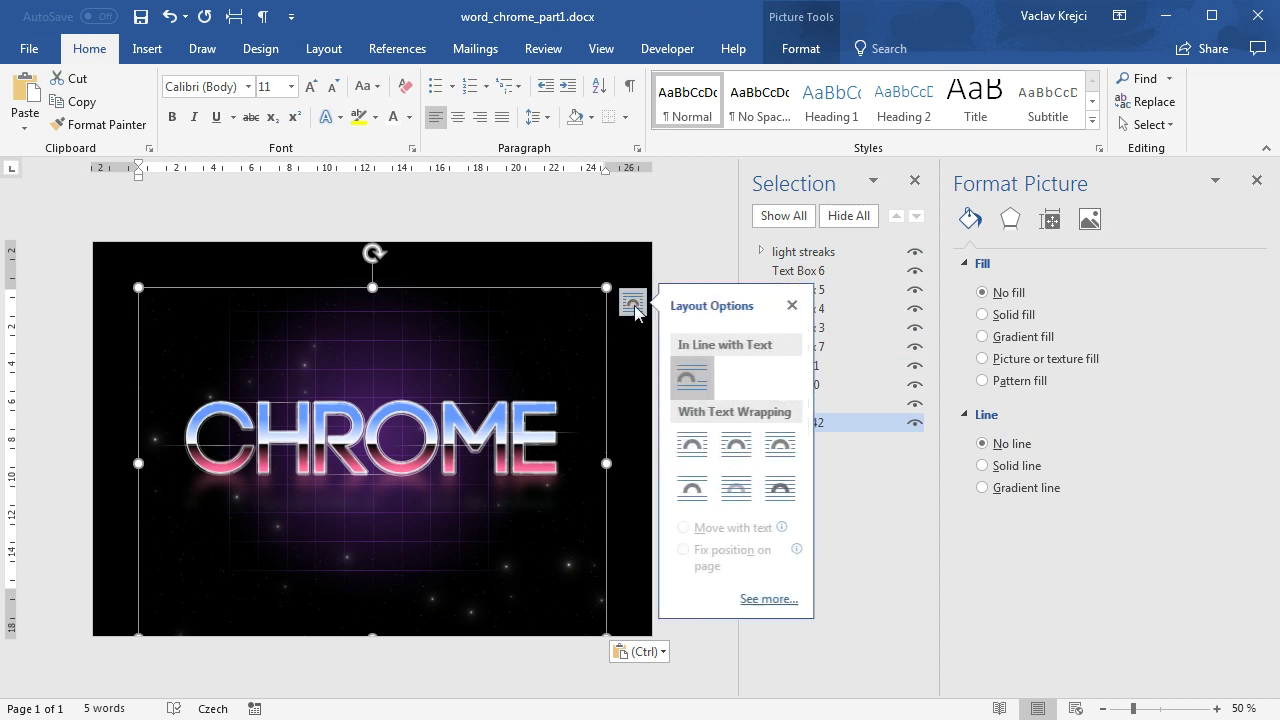
pyautogui.click(743, 490)
pyautogui.moveTo(595, 334); pyautogui.dragTo(558, 274)
pyautogui.moveTo(569, 577); pyautogui.dragTo(649, 634)
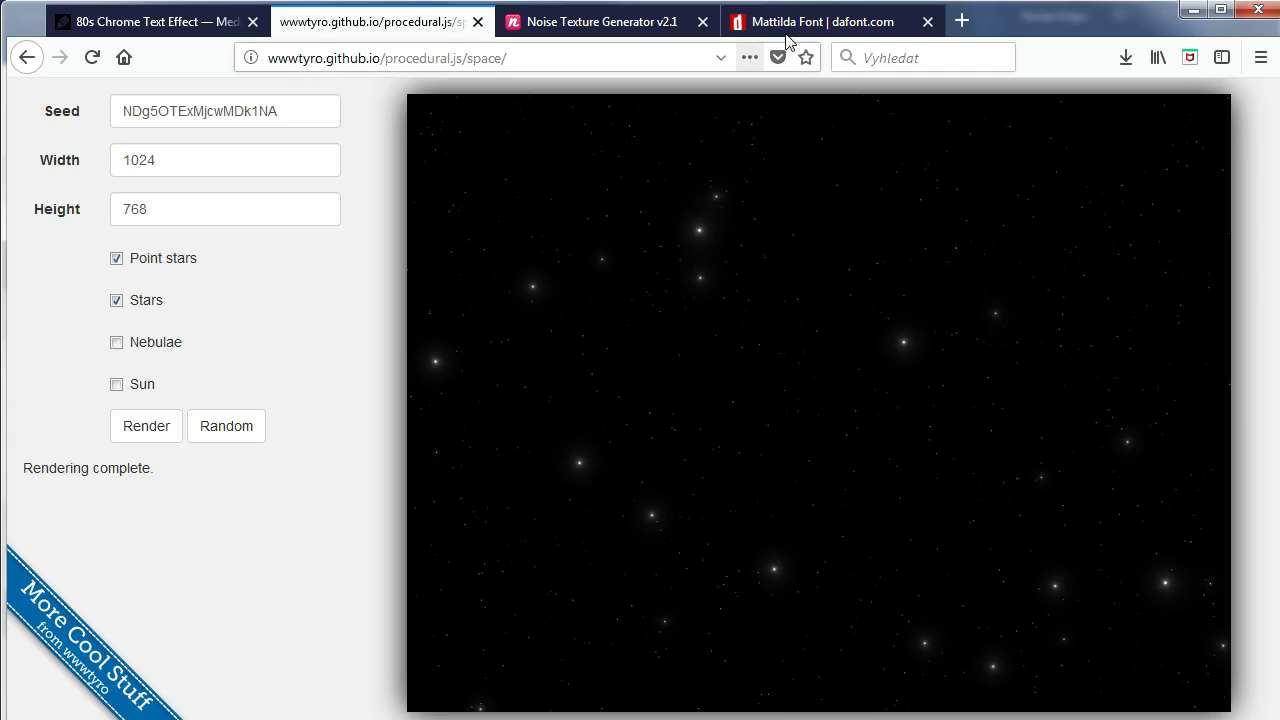
# Switch to the dafont Mattilda page in the browser and preview the custom text "Microsoft Word" at size Large
pyautogui.click(805, 21)
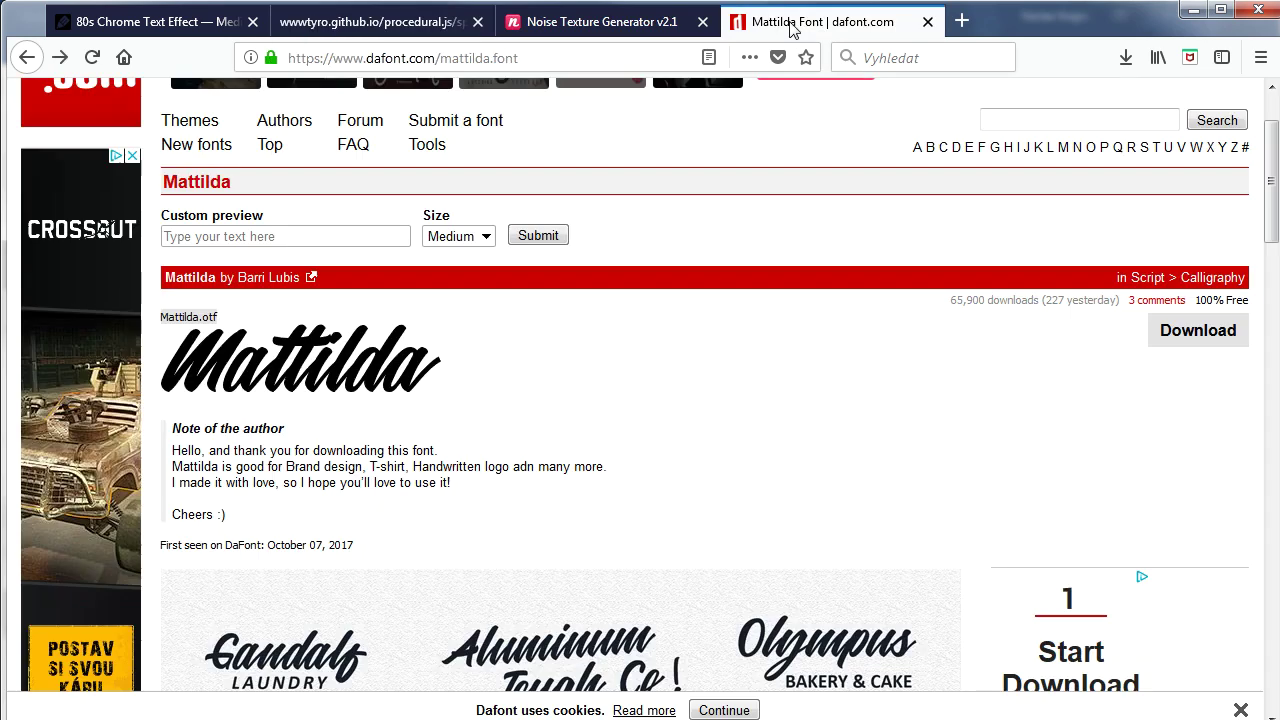
pyautogui.scroll(2, 563, 339)
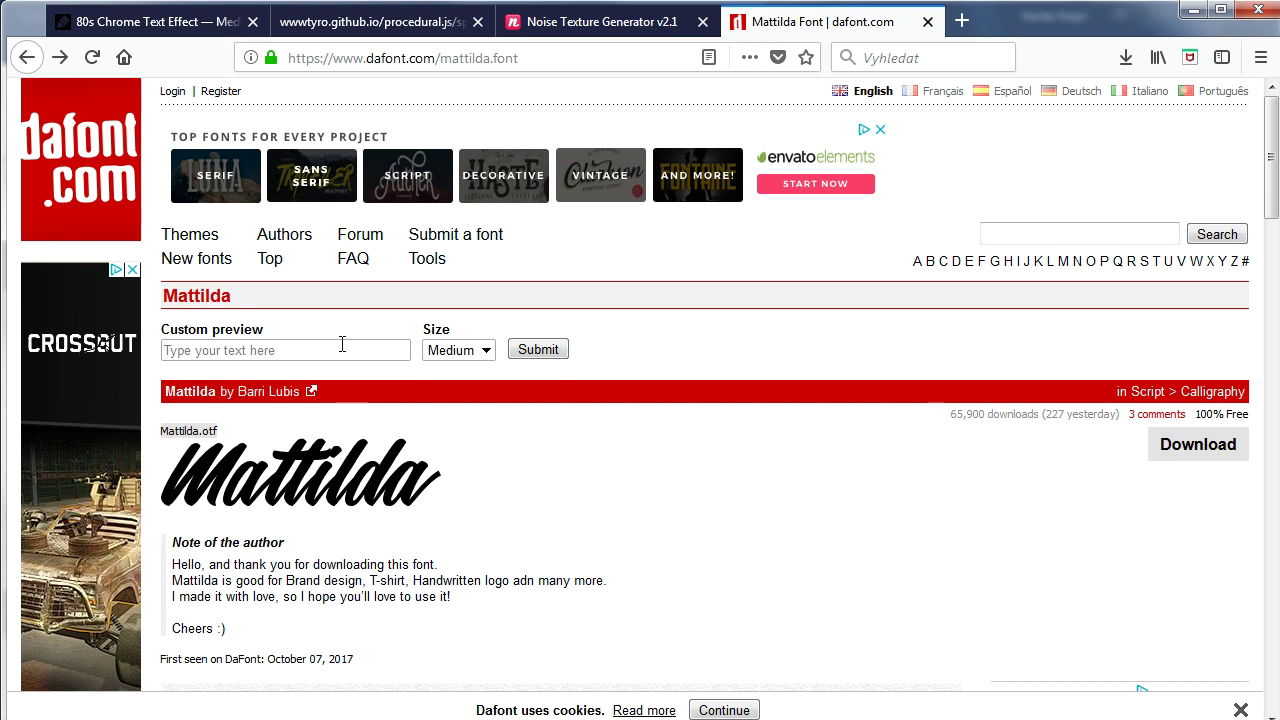
pyautogui.write('Micr')
pyautogui.press('Down')
pyautogui.press('Return')
pyautogui.click(458, 350)
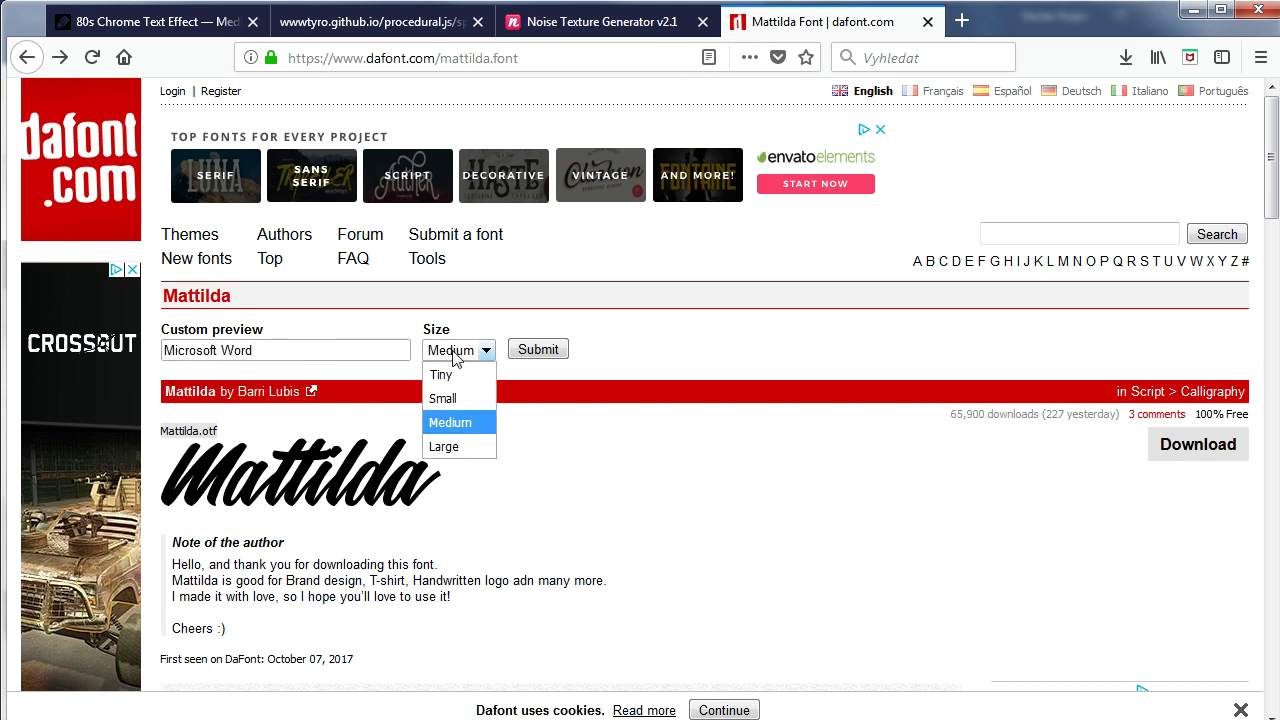
pyautogui.click(444, 446)
pyautogui.click(540, 349)
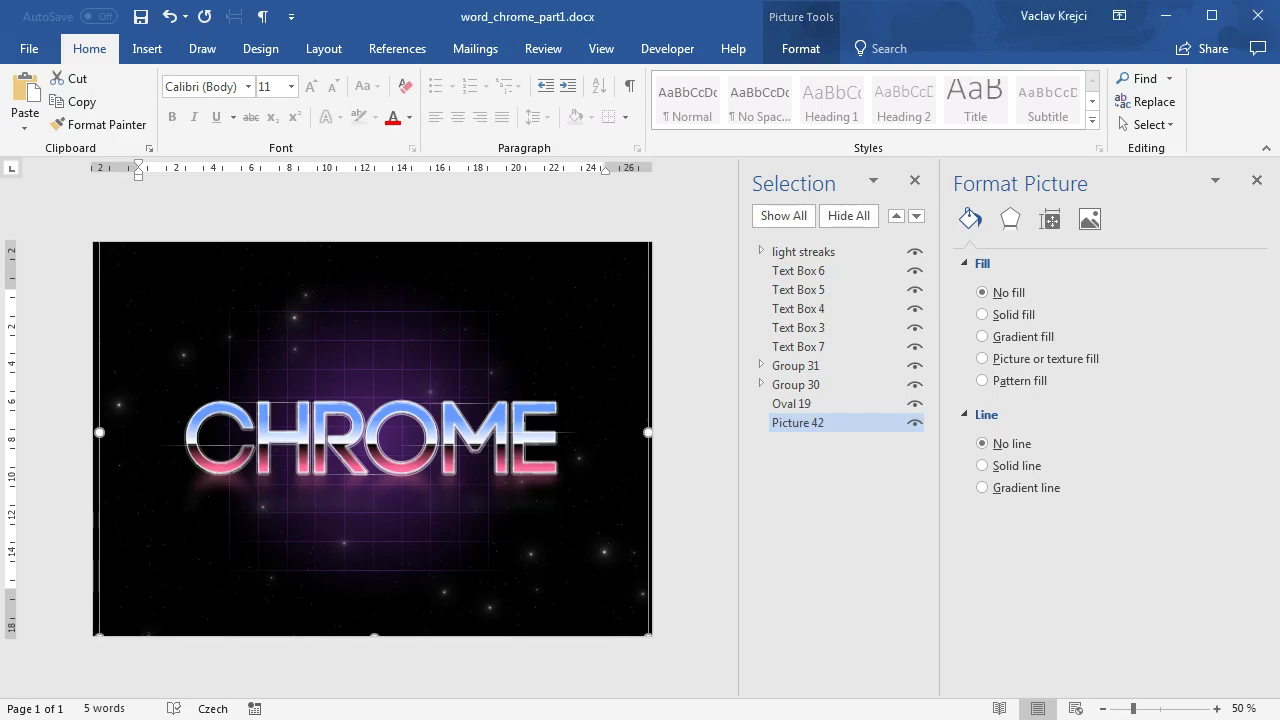
# Return to the Word document, draw a text box about 20 × 4.18 cm above CHROME, and enter "Microsoft Word" in it
pyautogui.click(150, 50)
pyautogui.click(143, 125)
pyautogui.click(135, 186)
pyautogui.moveTo(183, 316); pyautogui.dragTo(556, 398)
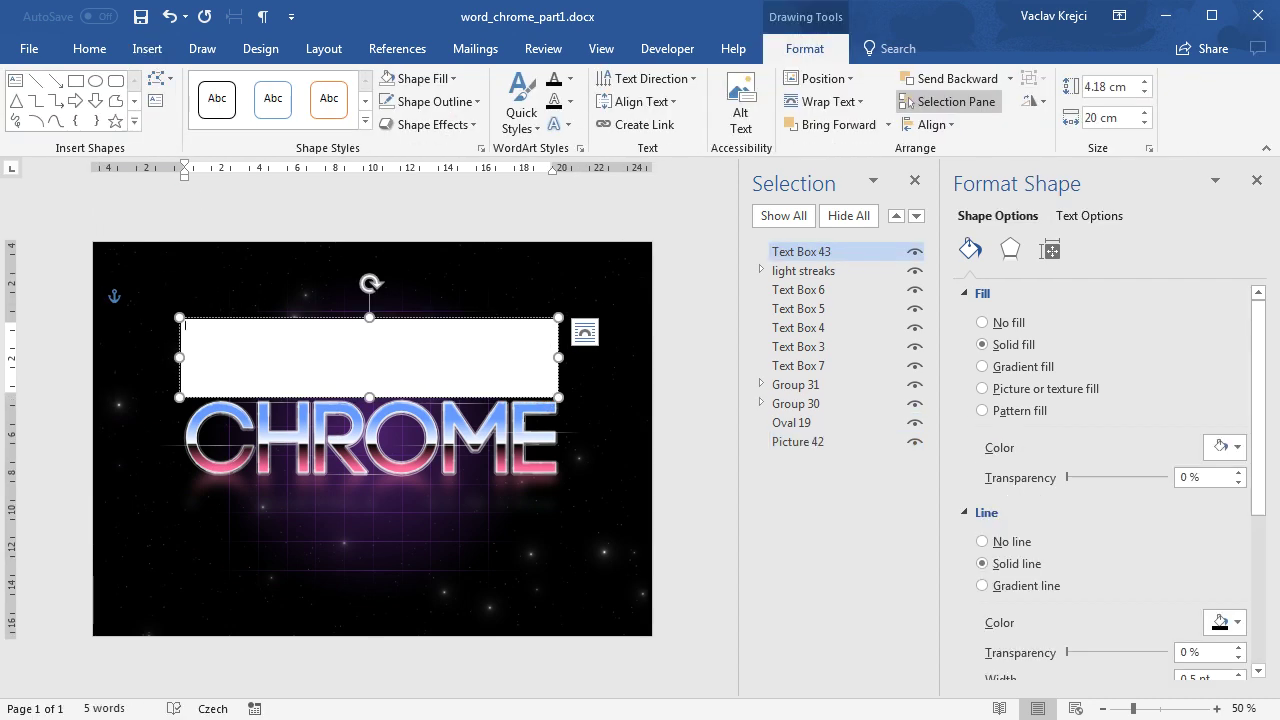
pyautogui.write('Microsoft Word')
# Set the font of the "Microsoft Word" text to Mattilda at size 90
pyautogui.click(89, 48)
pyautogui.click(205, 85)
pyautogui.write('M')
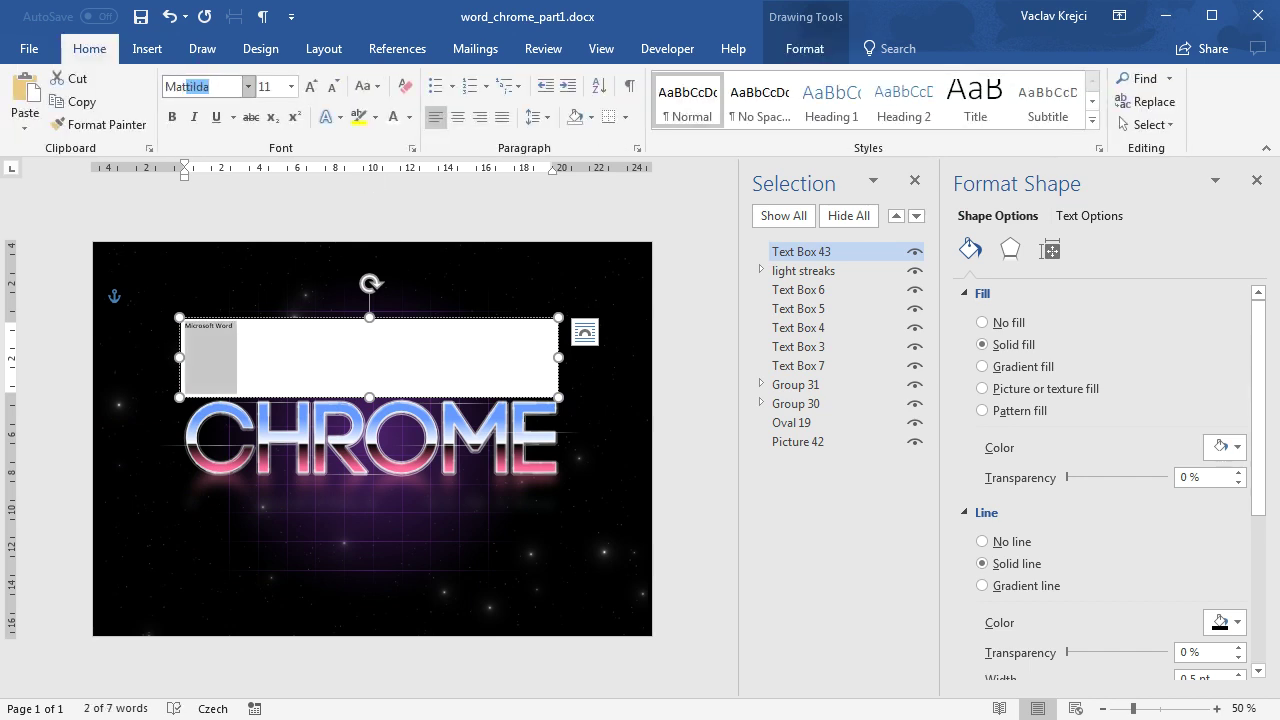
pyautogui.press('Return')
pyautogui.click(265, 87)
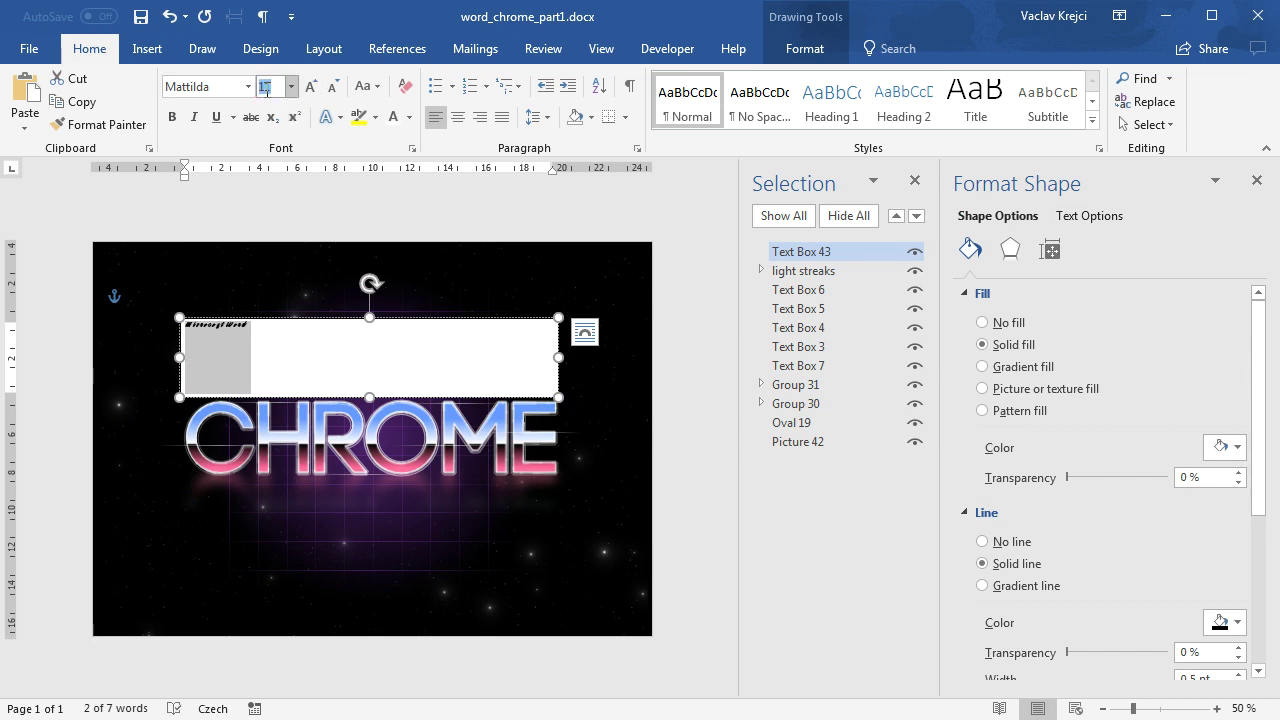
pyautogui.press('Return')
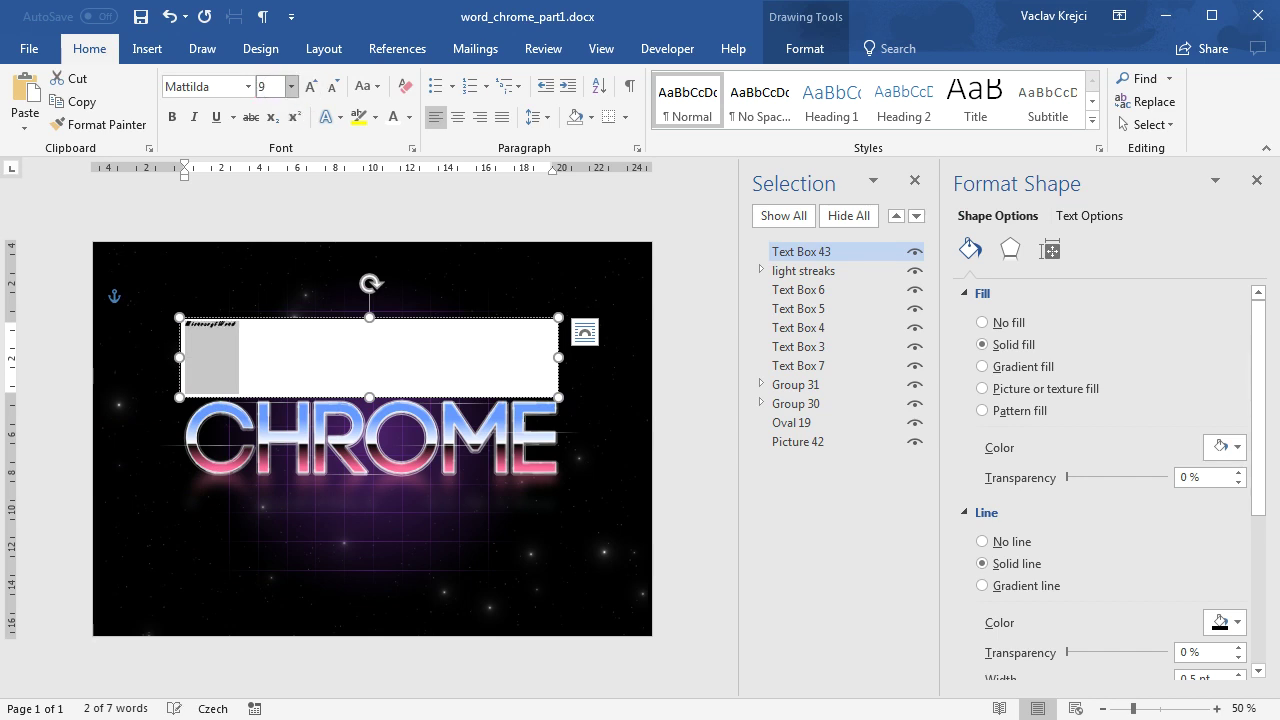
pyautogui.write('90')
pyautogui.press('Return')
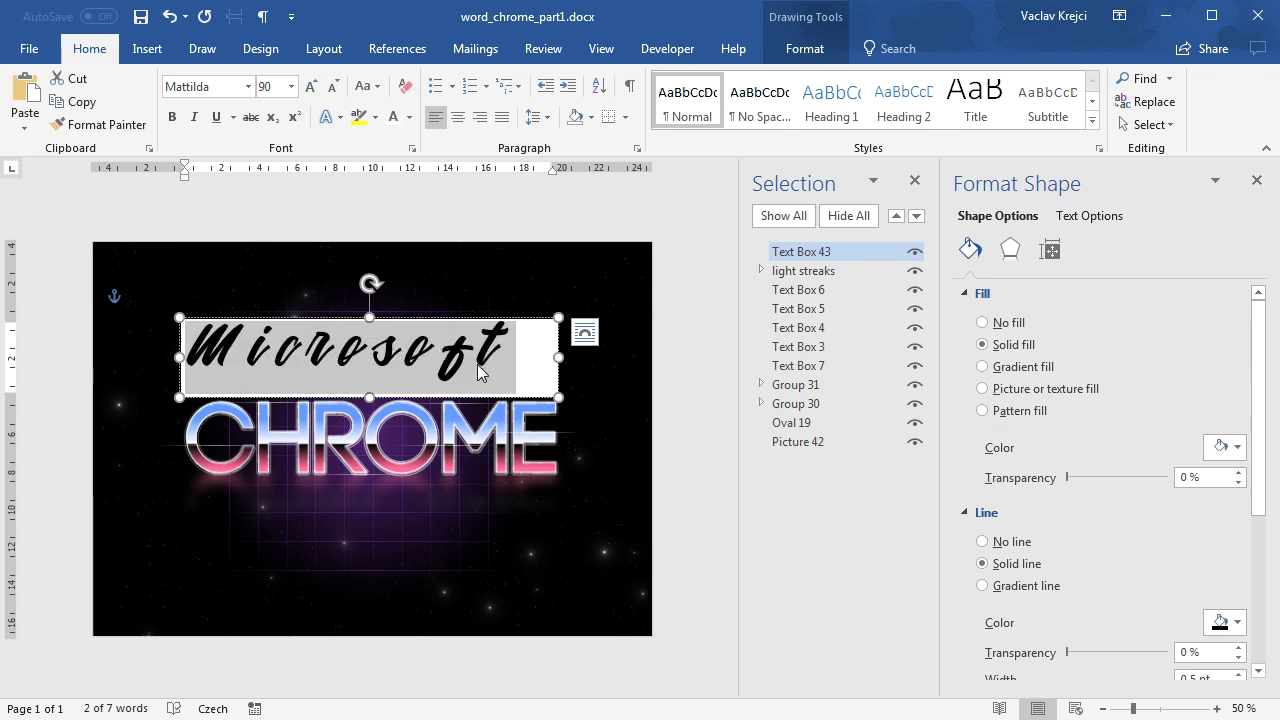
# Remove the expanded character spacing from the "Microsoft Word" text
pyautogui.click(413, 152)
pyautogui.click(557, 280)
pyautogui.click(747, 597)
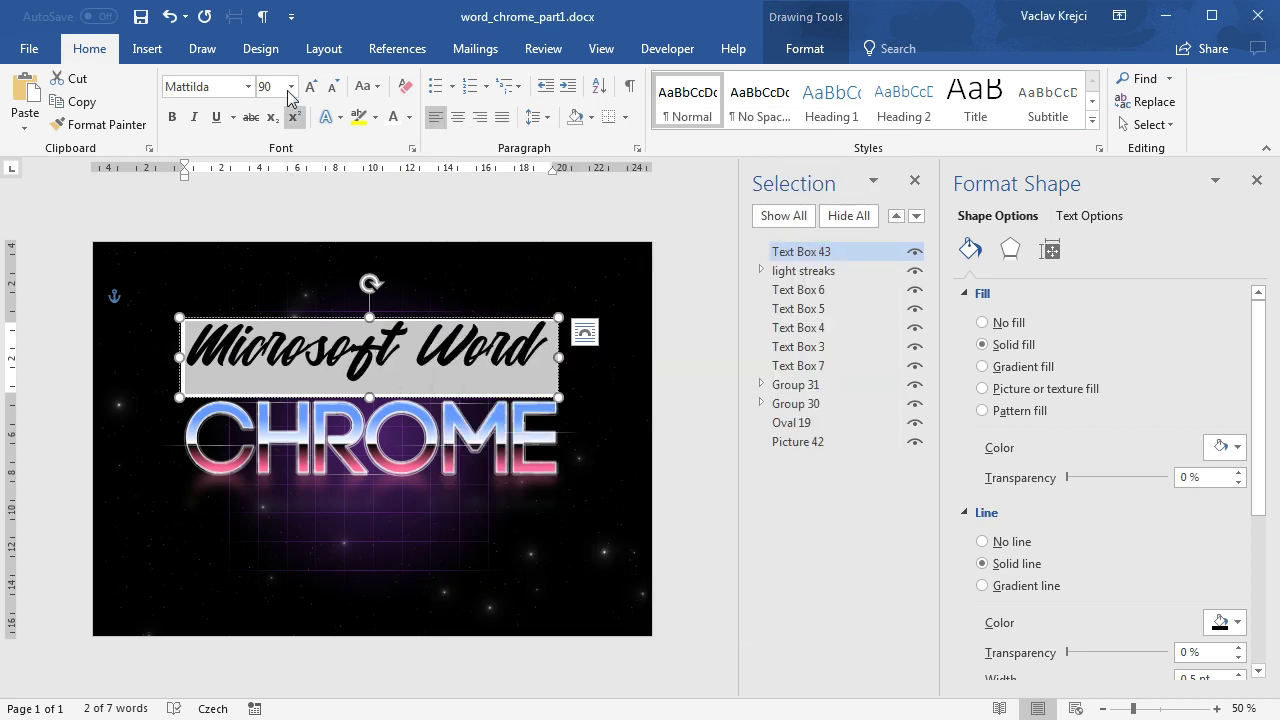
# Reduce the "Microsoft Word" text to 72 pt and centre it in its text box
pyautogui.click(331, 87)
pyautogui.click(331, 87)
pyautogui.click(457, 117)
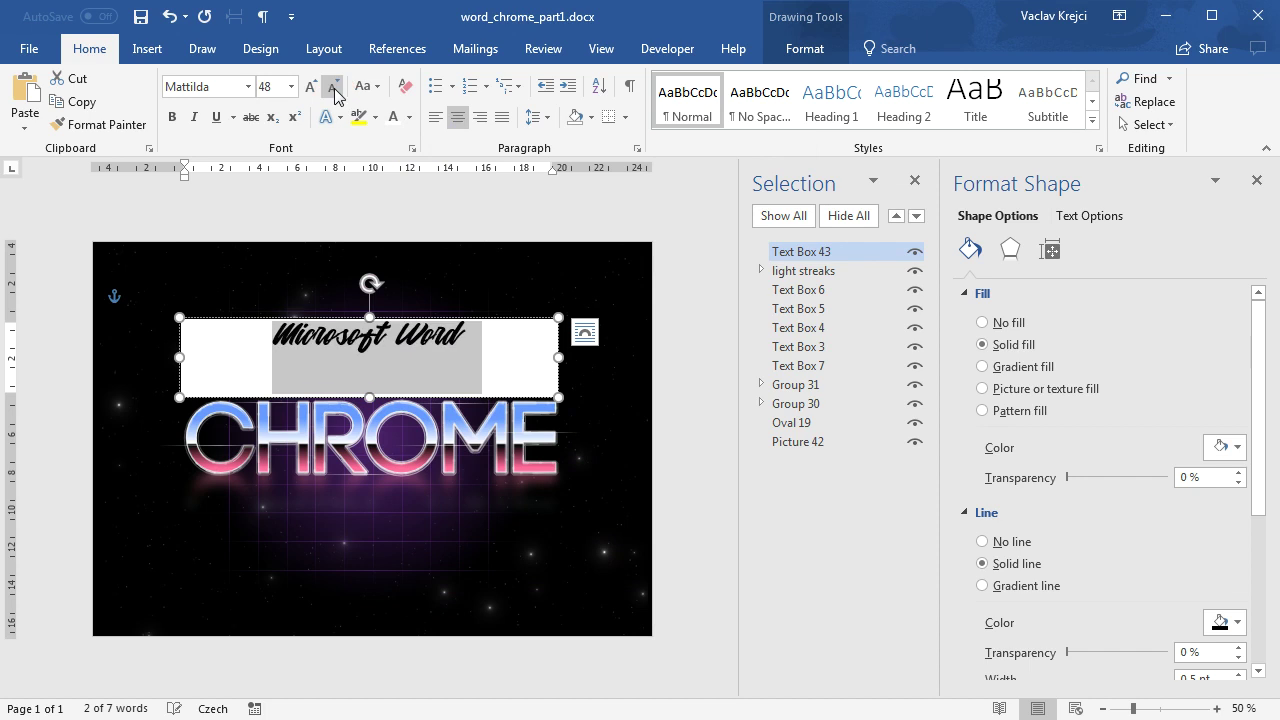
# Colour the "Microsoft Word" text with the darker pink from the recent colours
pyautogui.click(411, 121)
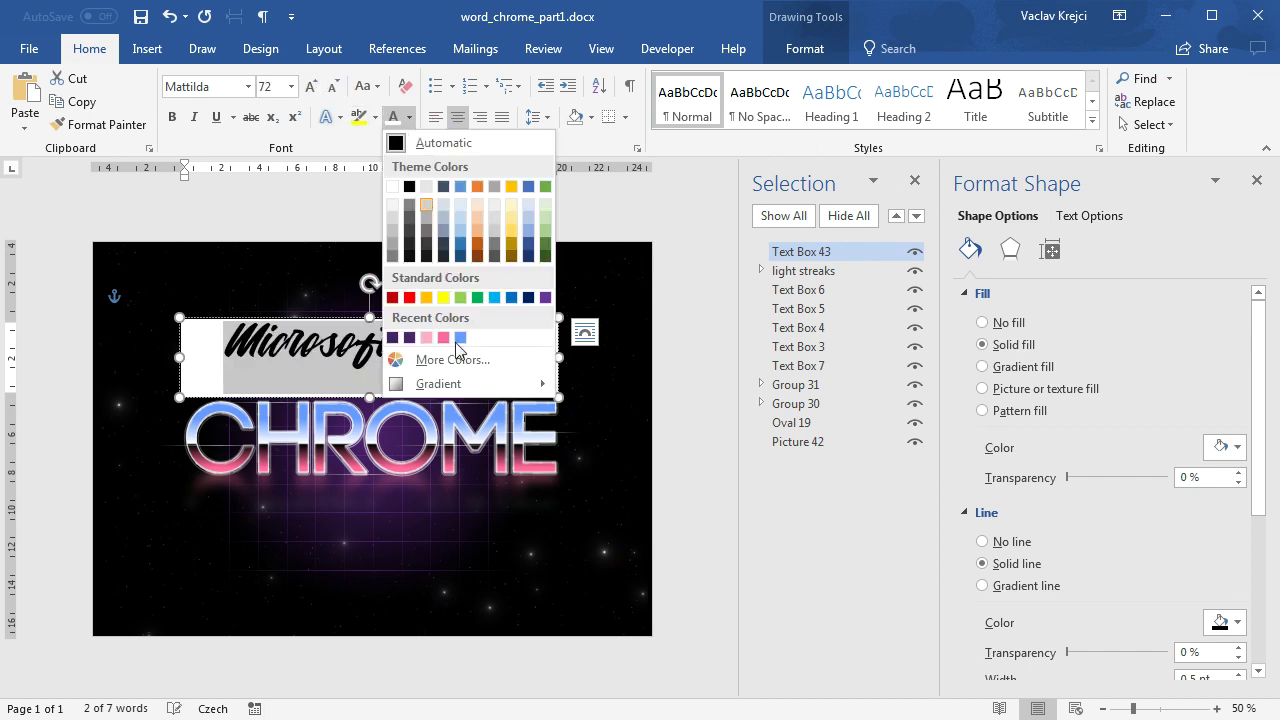
pyautogui.moveTo(455, 380)
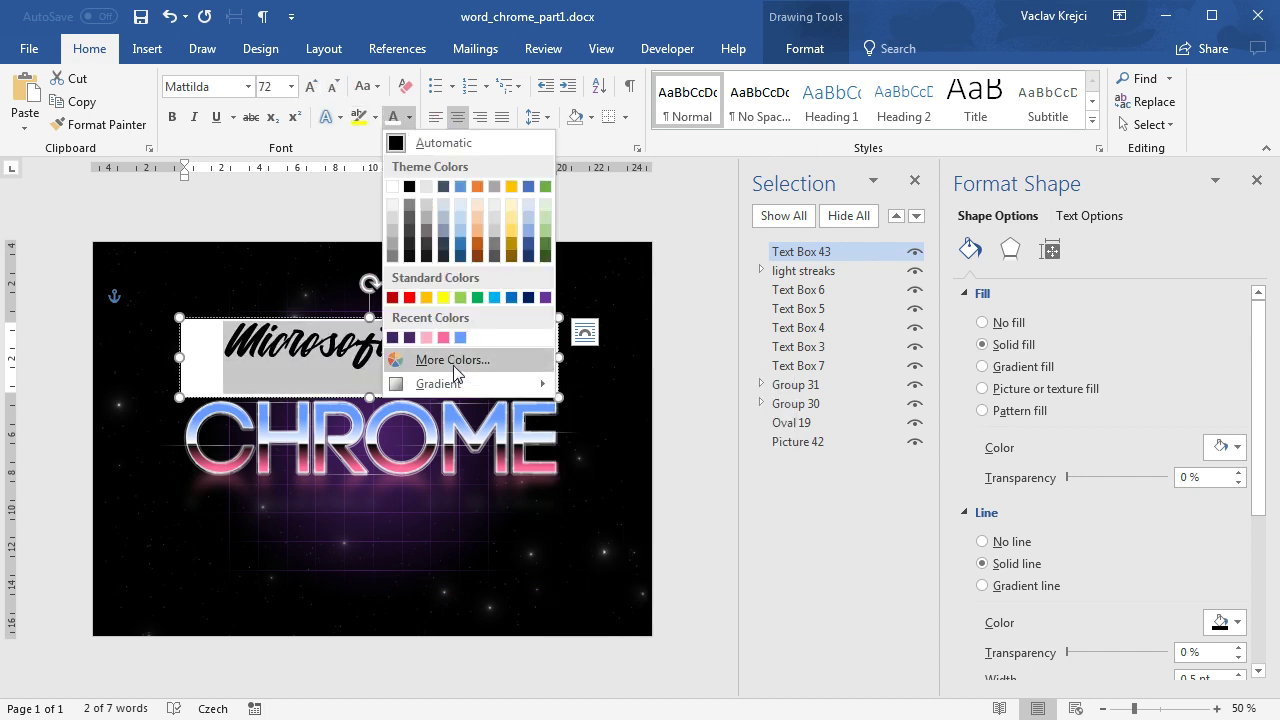
pyautogui.click(443, 337)
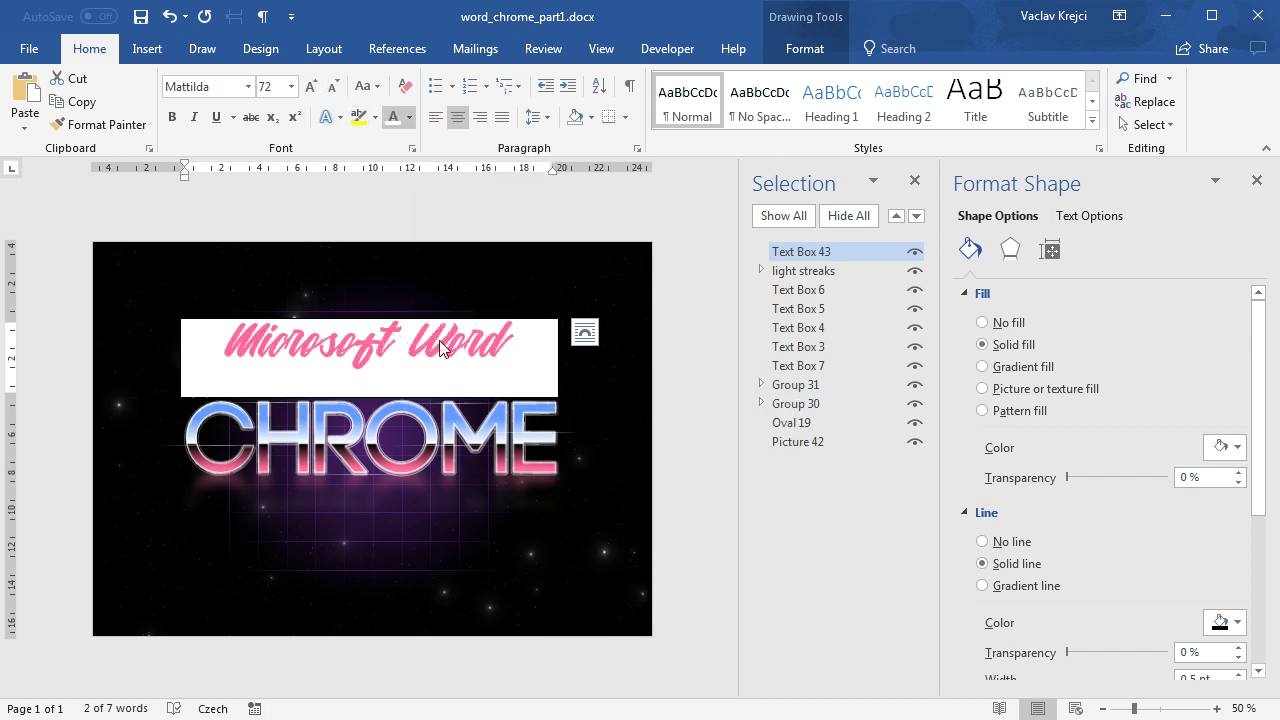
# Remove the text box's fill and outline, and shift it down to just above the CHROME lettering
pyautogui.click(804, 50)
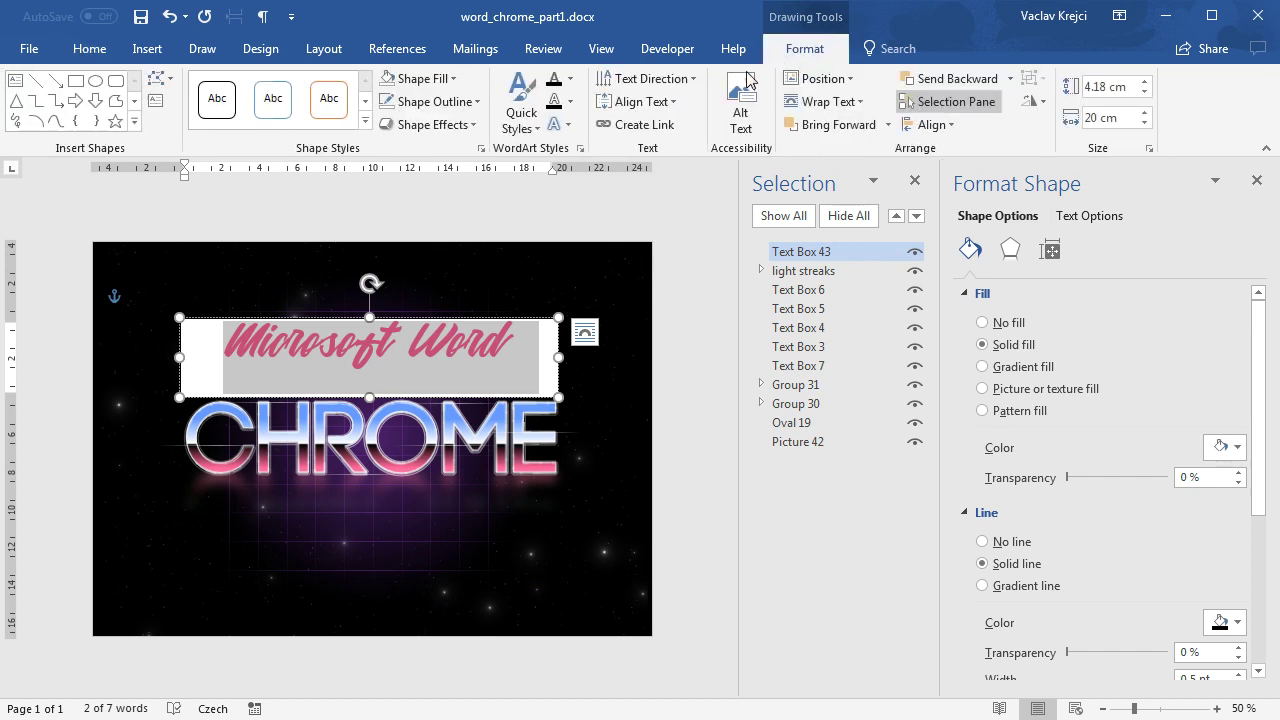
pyautogui.click(386, 85)
pyautogui.click(386, 101)
pyautogui.click(370, 320)
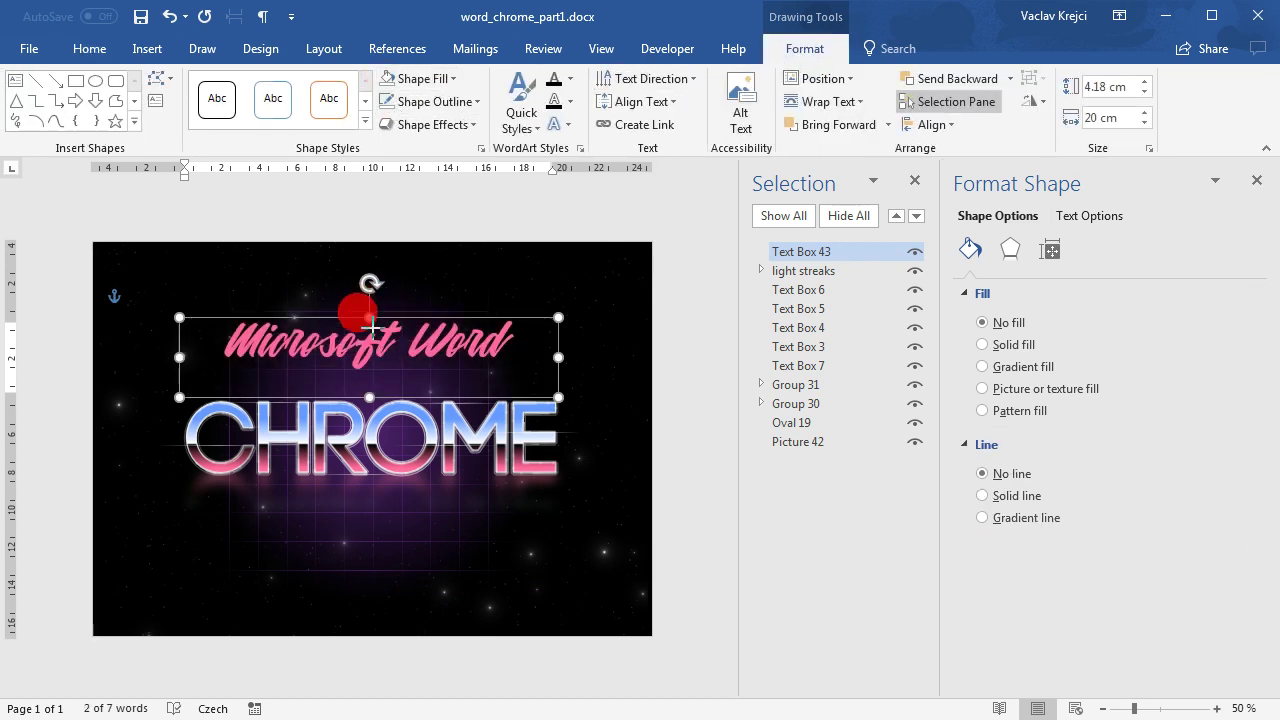
pyautogui.click(610, 395)
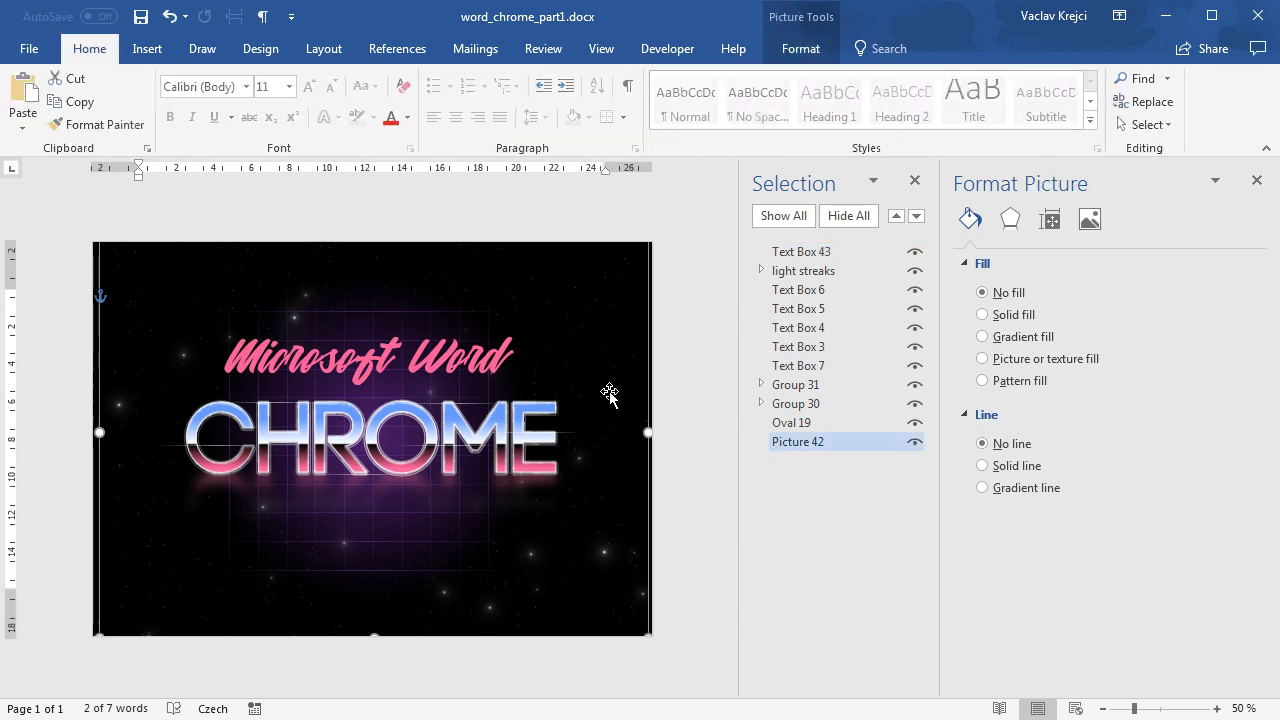
pyautogui.moveTo(1146, 712); pyautogui.dragTo(1152, 712)
pyautogui.moveTo(449, 690); pyautogui.dragTo(503, 690)
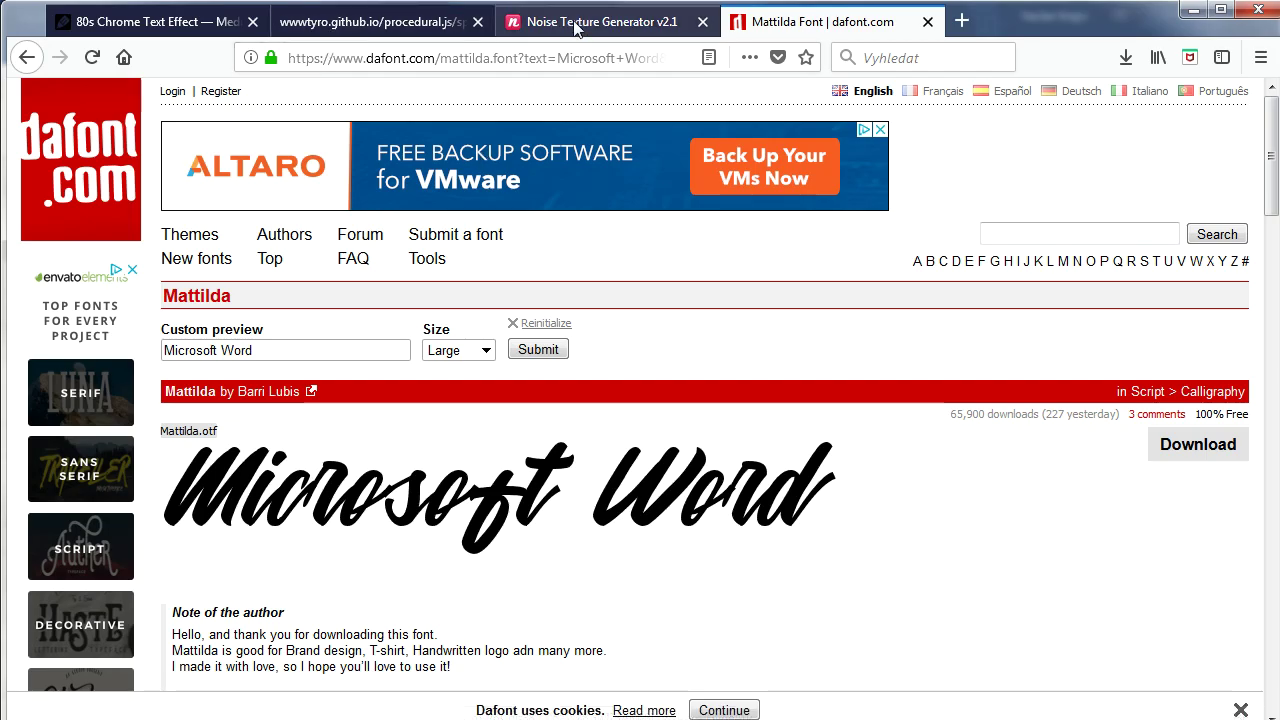
# Switch to the Noise Texture Generator in the browser and set the noise opacity to about 80 and the density to about 72
pyautogui.click(576, 29)
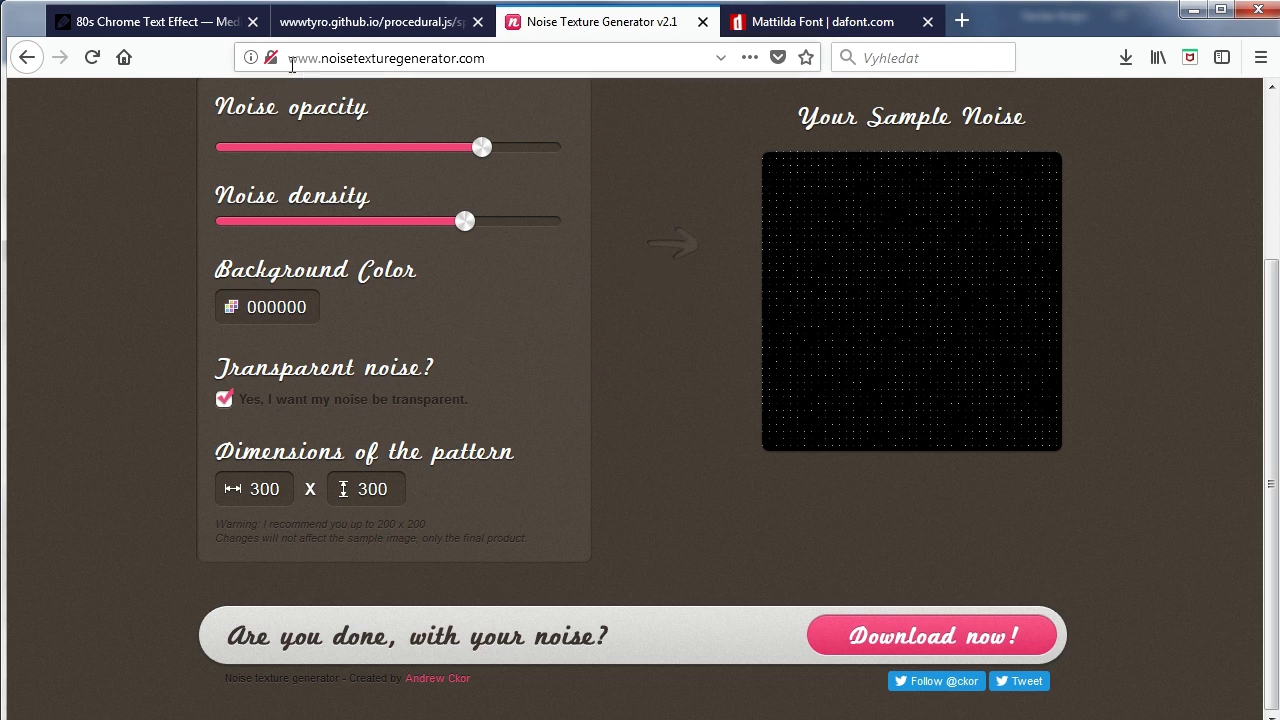
pyautogui.moveTo(483, 148)
pyautogui.mouseDown()
pyautogui.moveTo(412, 148)
pyautogui.moveTo(470, 150)
pyautogui.mouseUp()
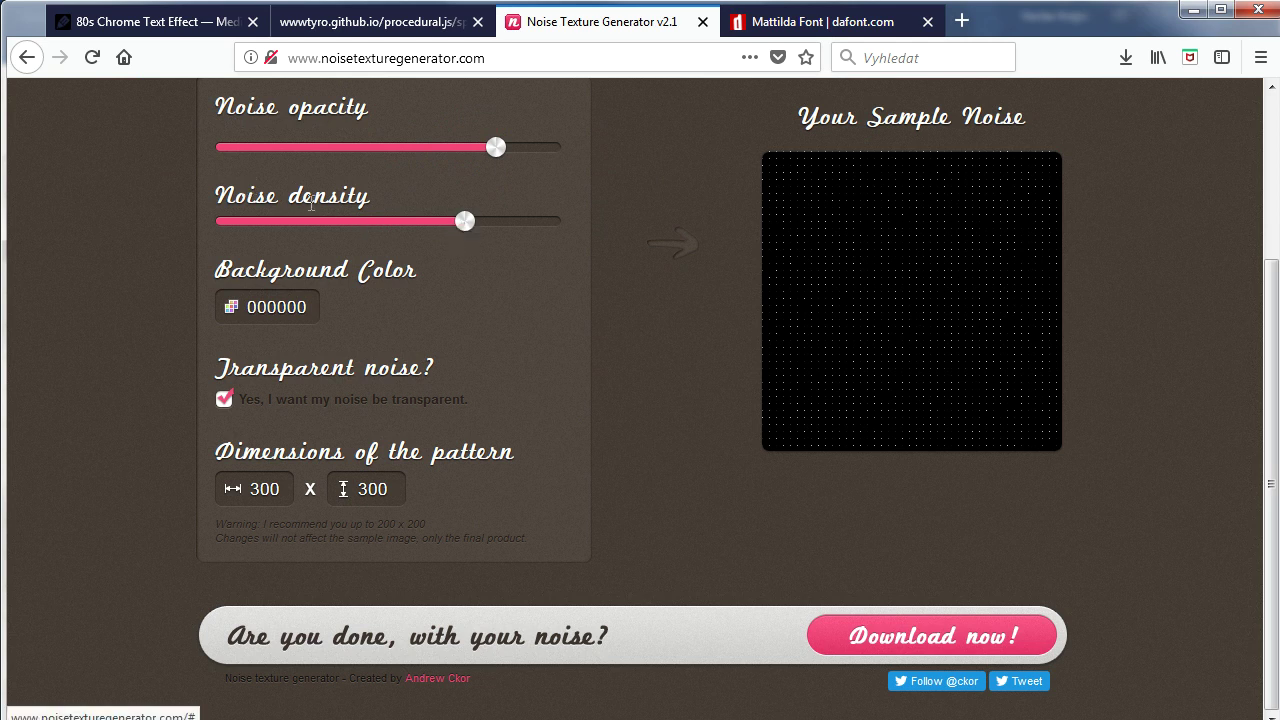
pyautogui.moveTo(460, 222); pyautogui.dragTo(318, 218)
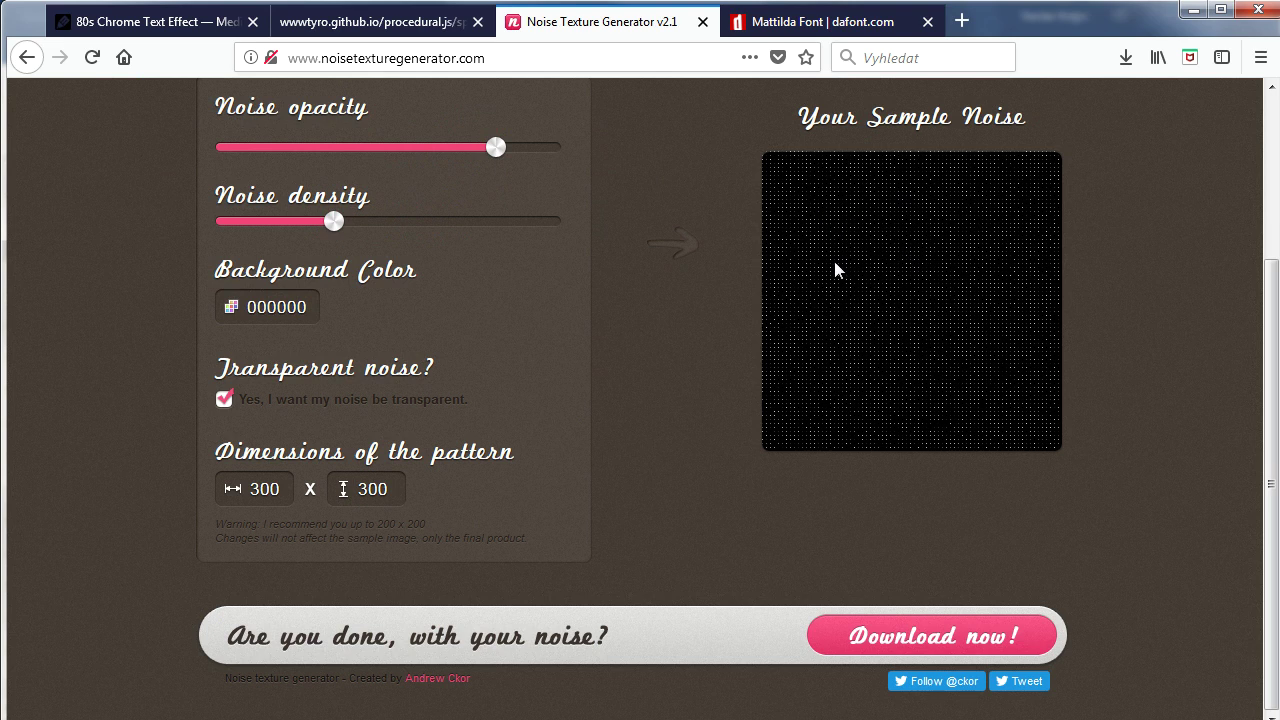
pyautogui.moveTo(333, 226); pyautogui.dragTo(229, 221)
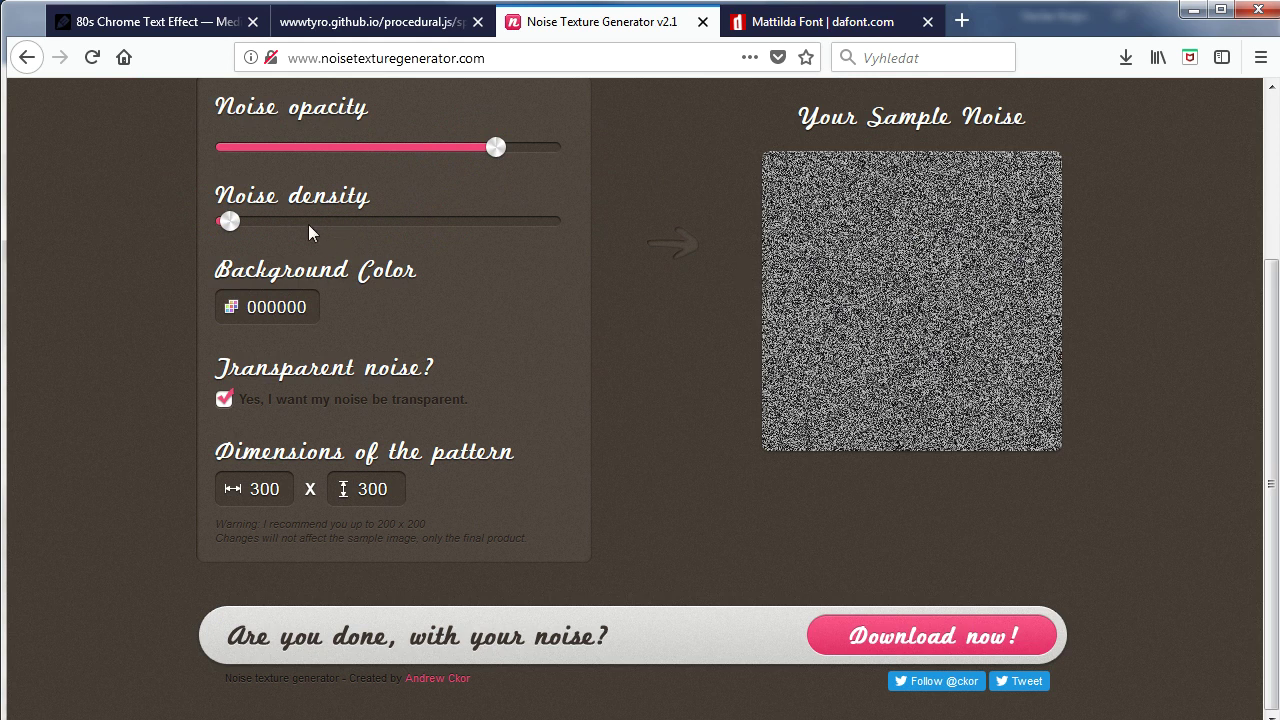
pyautogui.moveTo(230, 228); pyautogui.dragTo(426, 224)
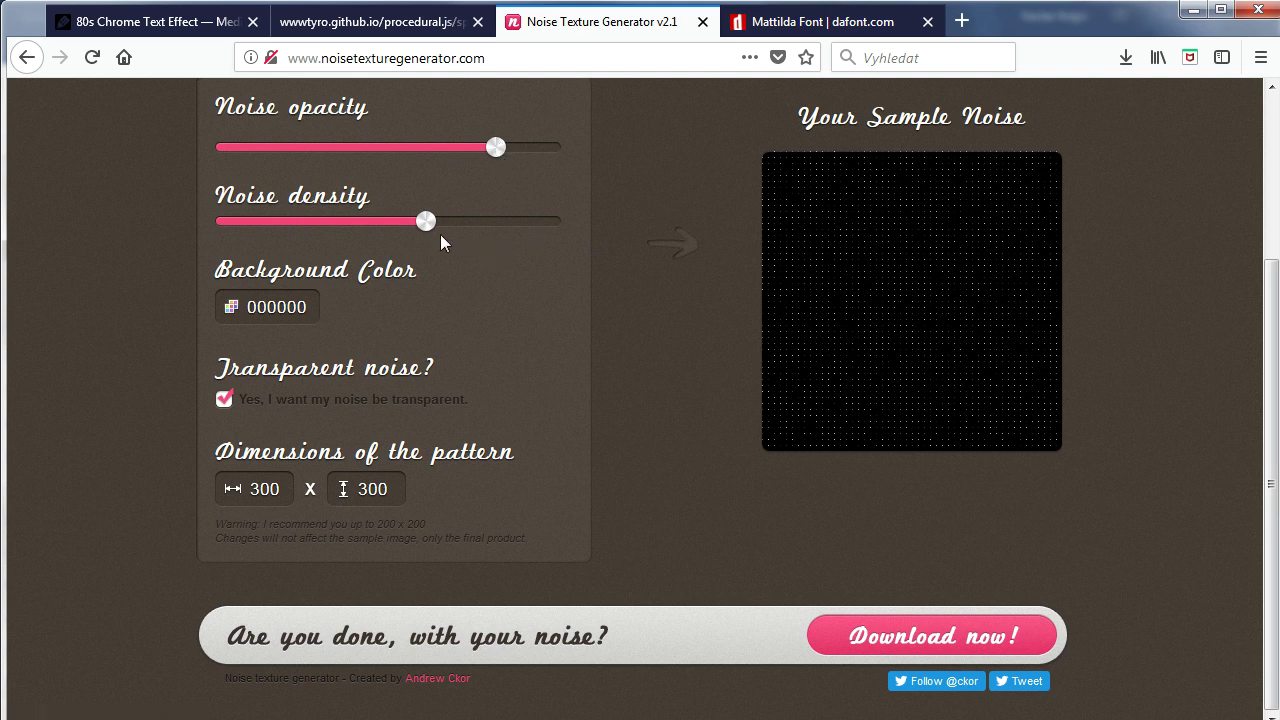
pyautogui.moveTo(433, 230); pyautogui.dragTo(457, 222)
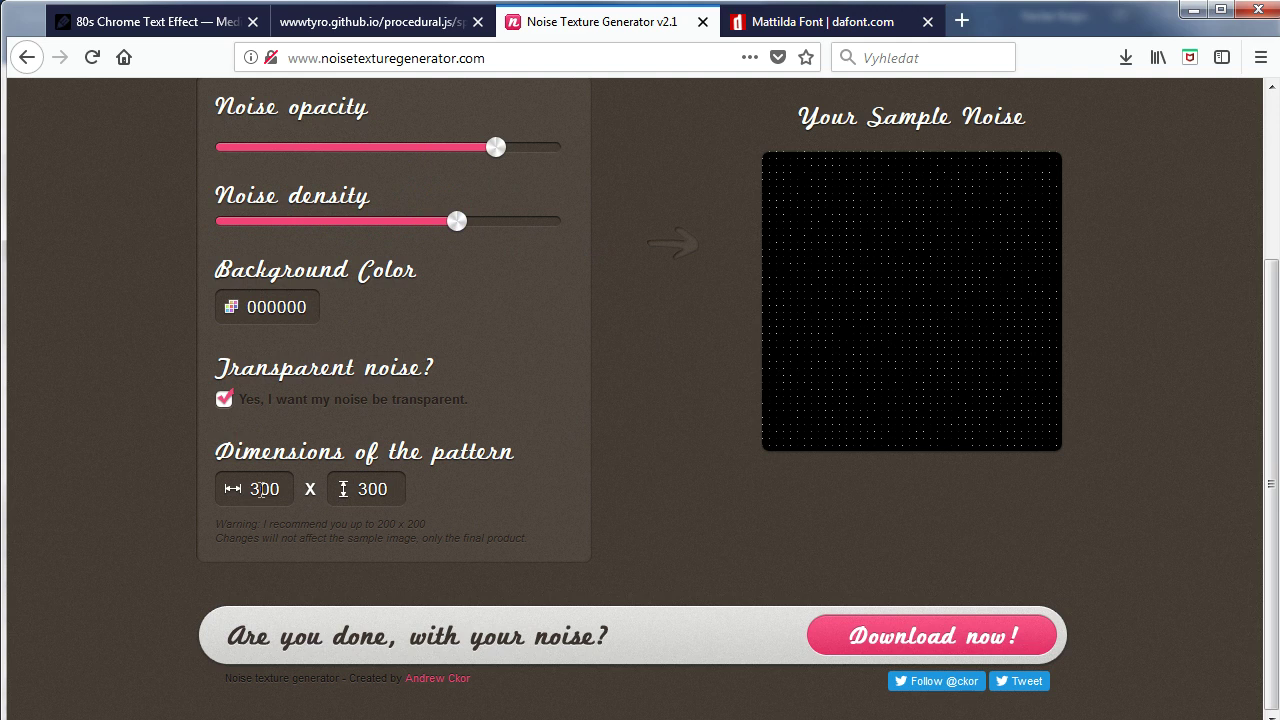
# Download the transparent 300 × 300 noise texture as a PNG file and open it from the browser's downloads
pyautogui.click(870, 648)
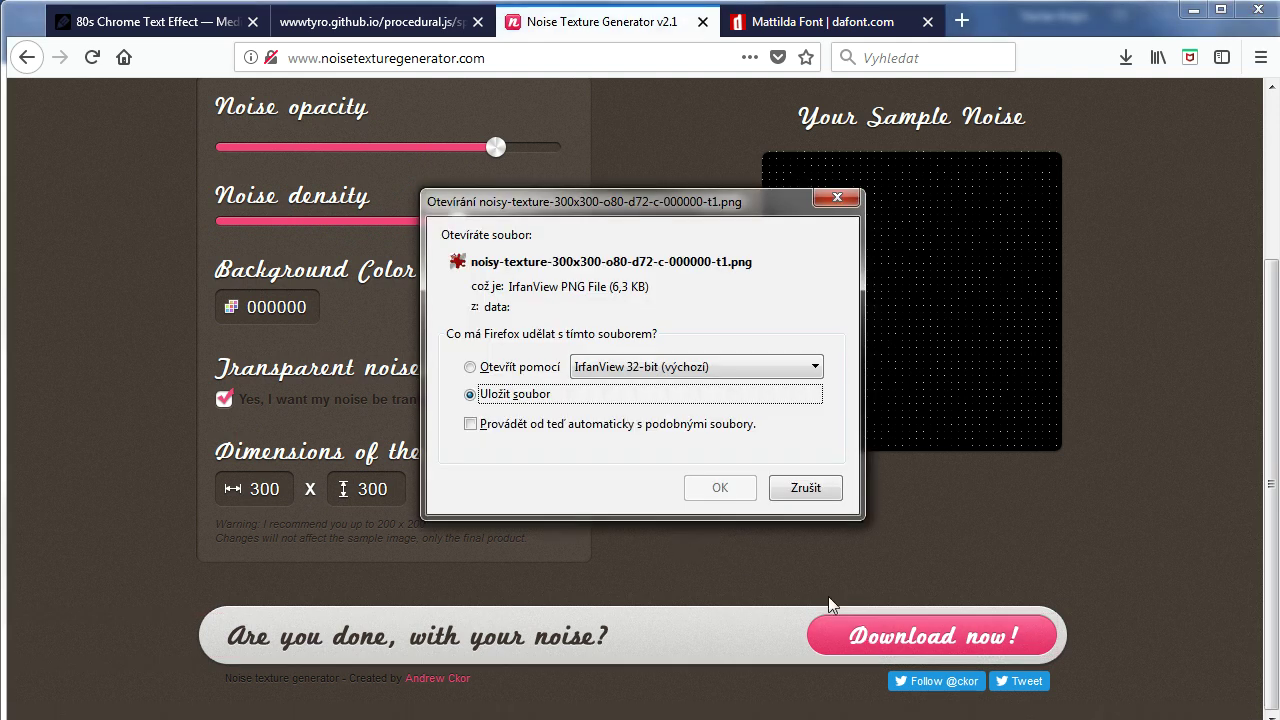
pyautogui.click(719, 487)
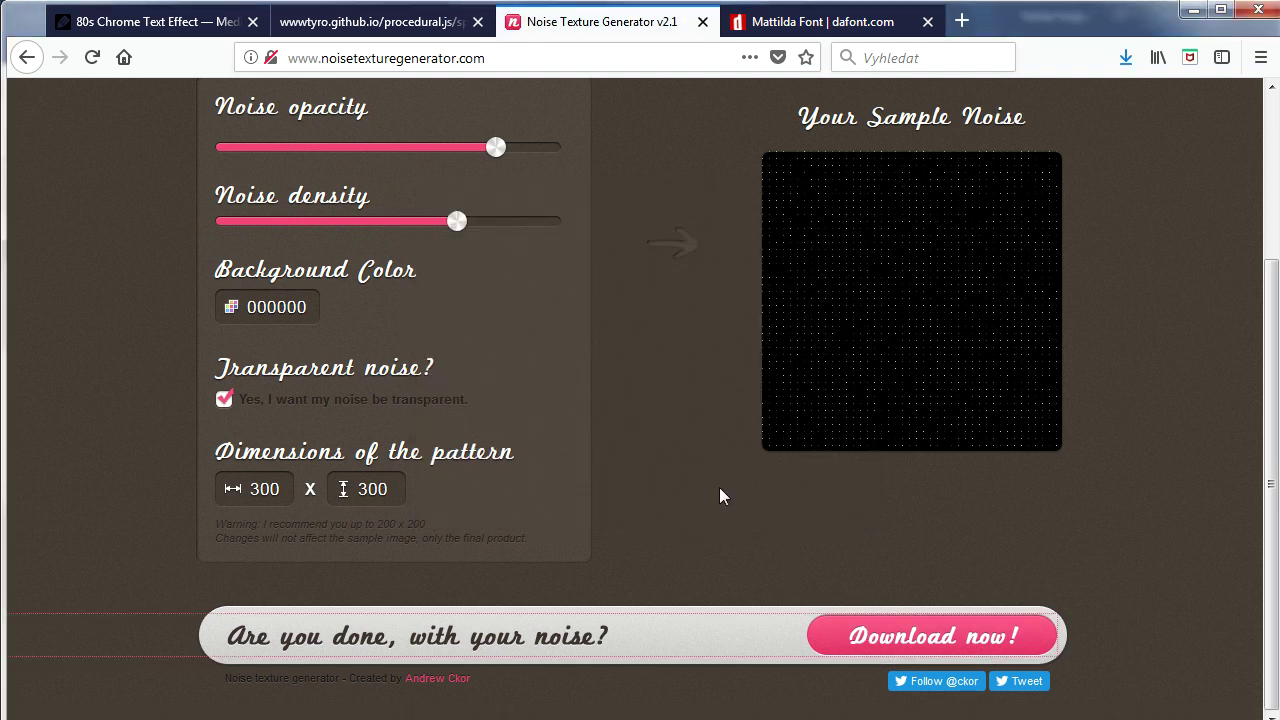
pyautogui.click(1126, 57)
pyautogui.click(1111, 107)
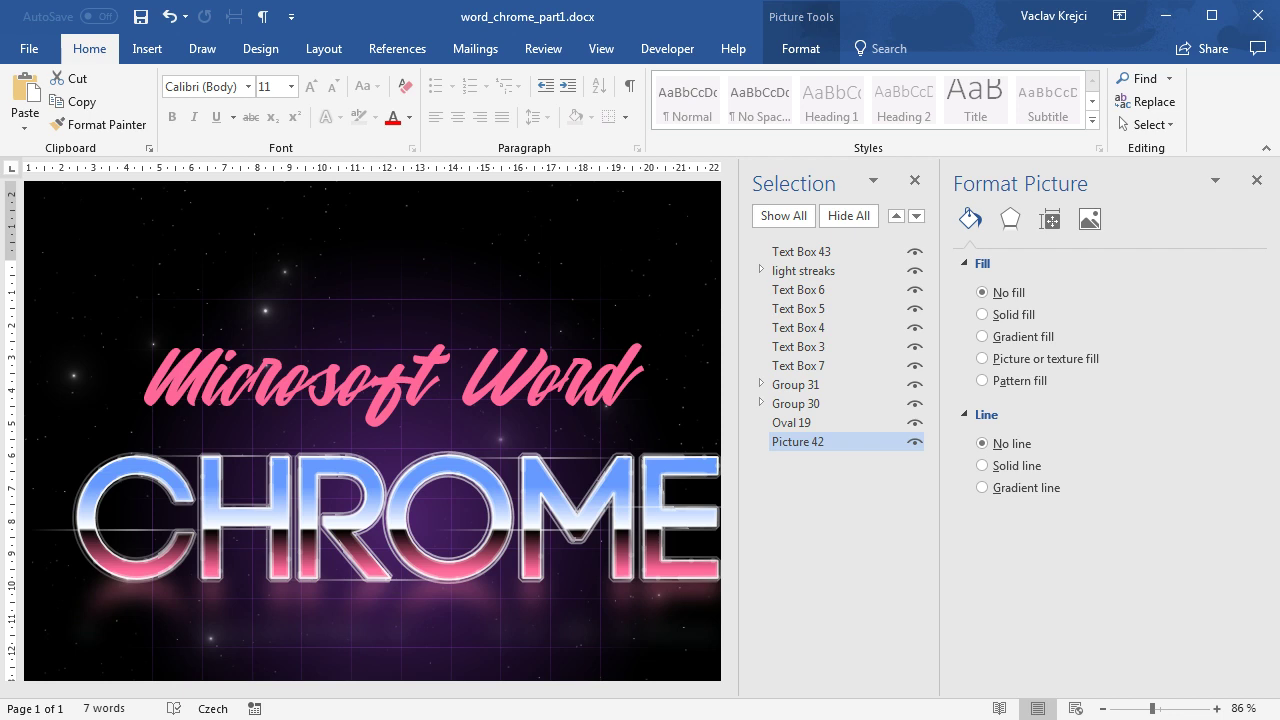
# Return to the Word document, place the noise texture picture behind the chrome text, and select that picture
pyautogui.click(280, 293)
pyautogui.moveTo(267, 285); pyautogui.dragTo(266, 277)
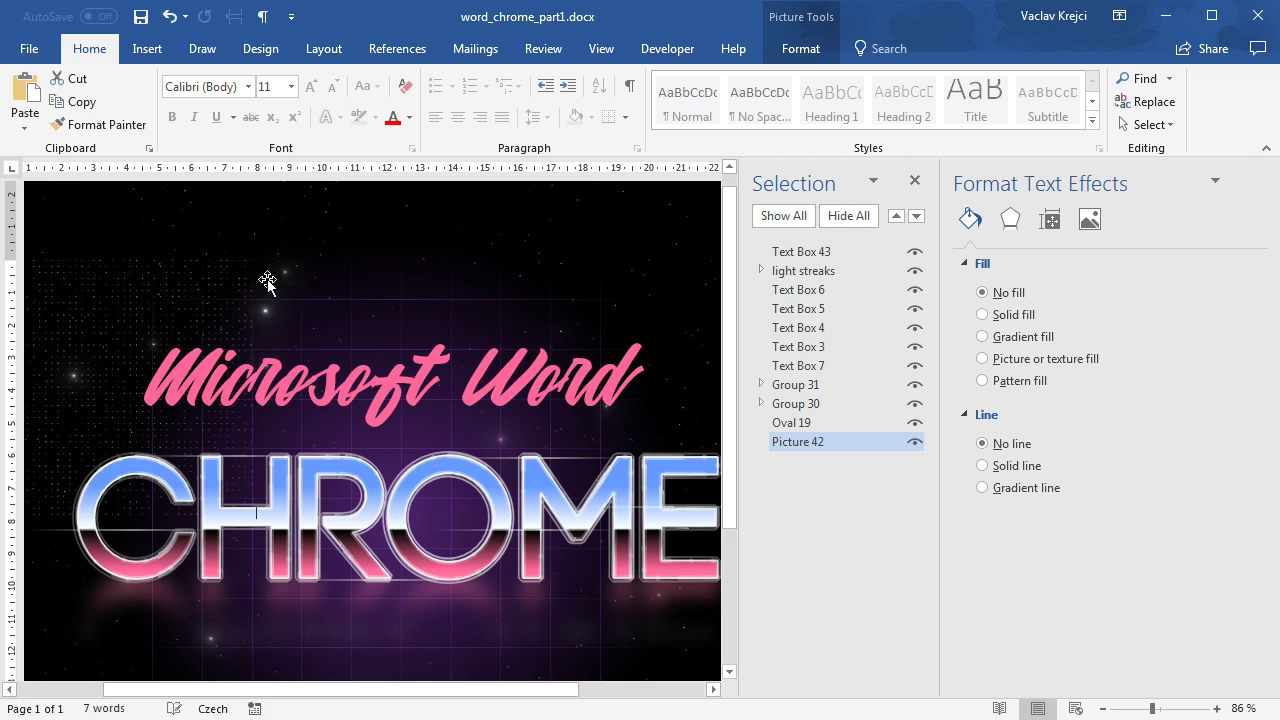
pyautogui.click(209, 286)
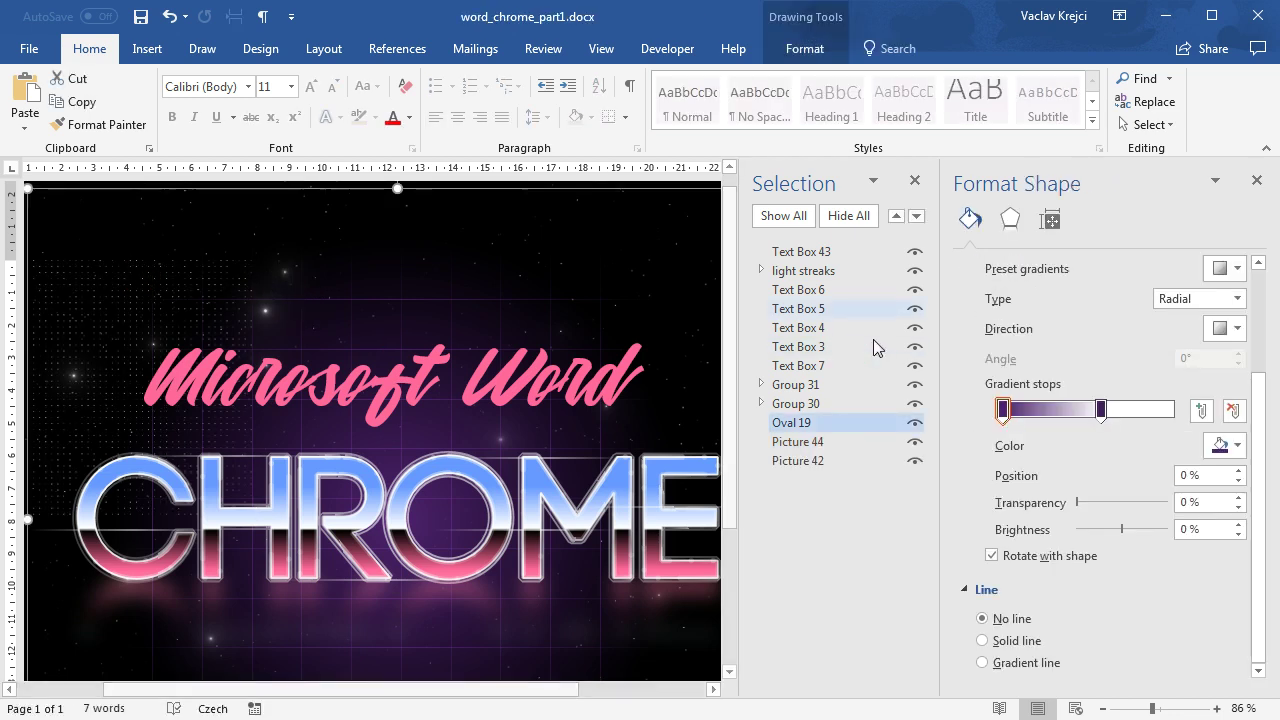
pyautogui.click(800, 442)
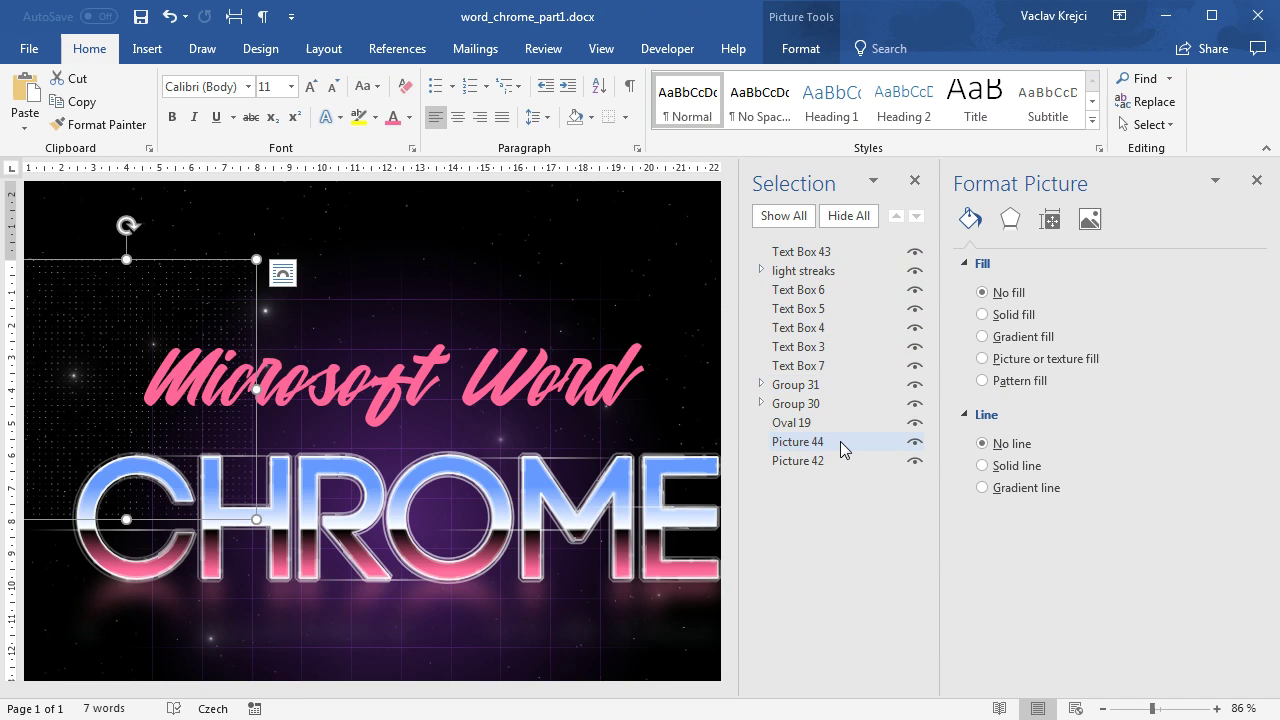
# Try to hide the inline noise texture picture
pyautogui.click(865, 447)
pyautogui.click(914, 442)
pyautogui.press('Return')
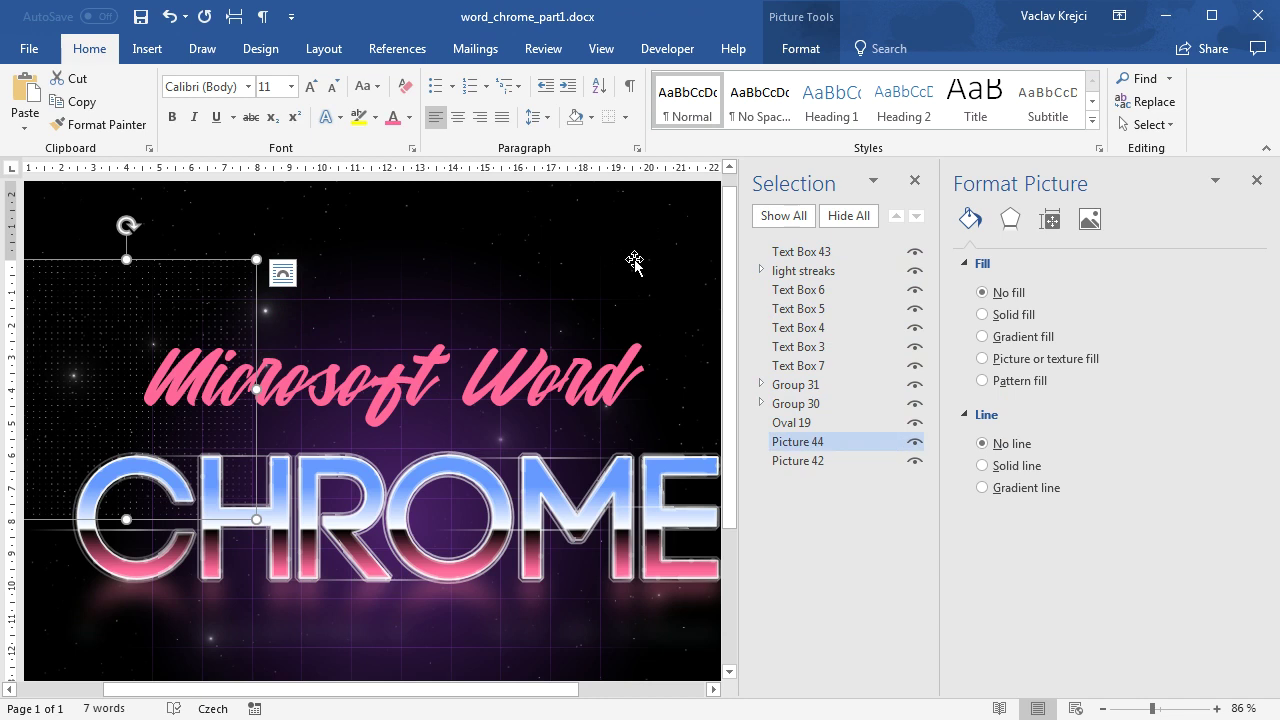
pyautogui.click(470, 338)
pyautogui.click(888, 449)
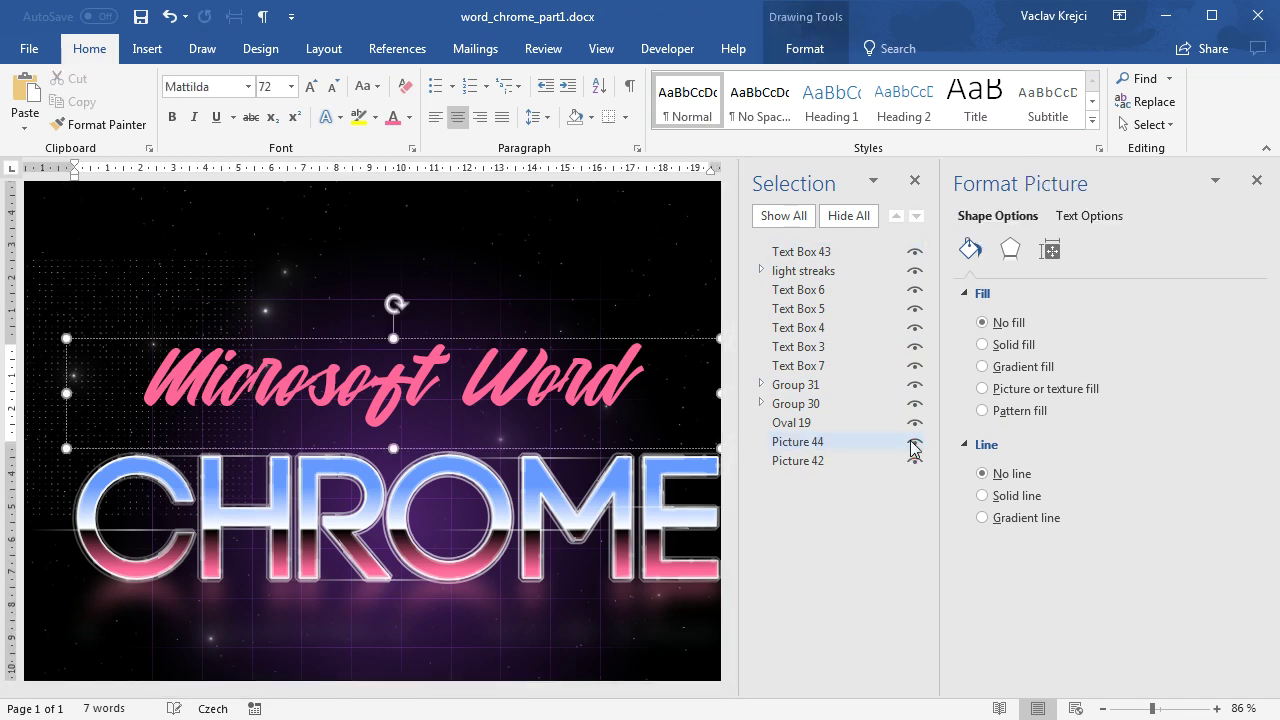
pyautogui.click(905, 449)
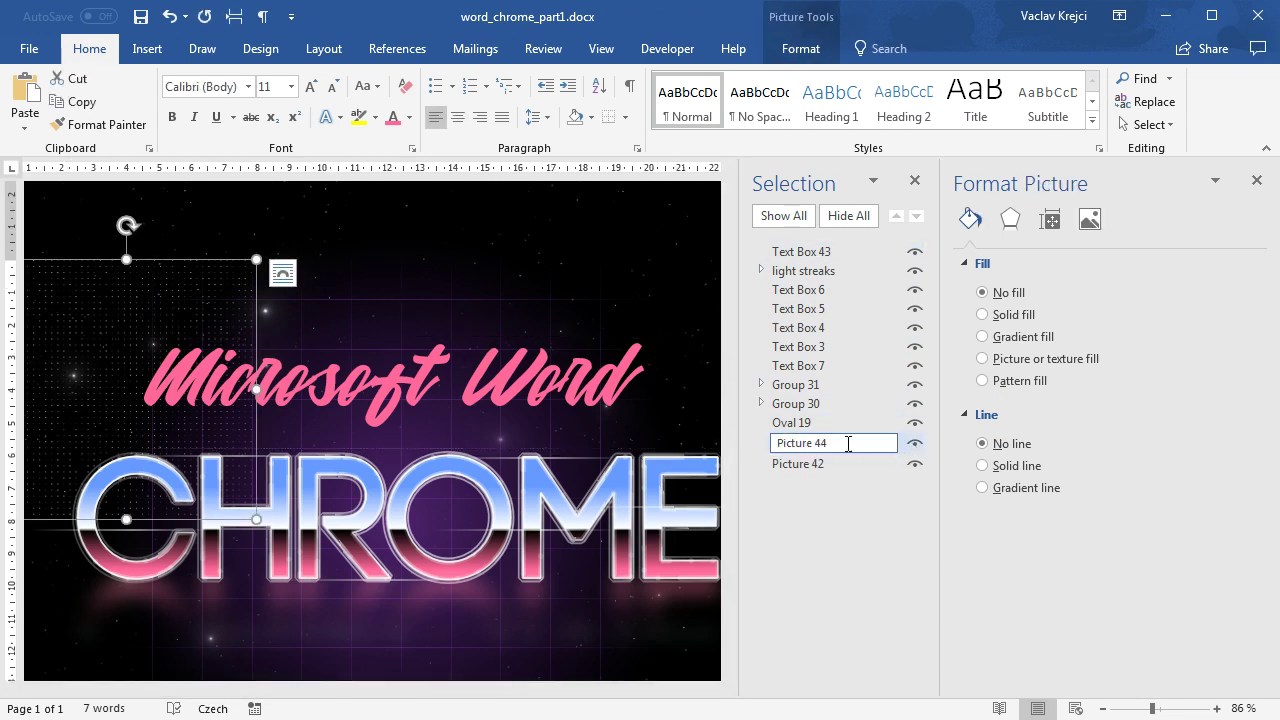
pyautogui.press('Return')
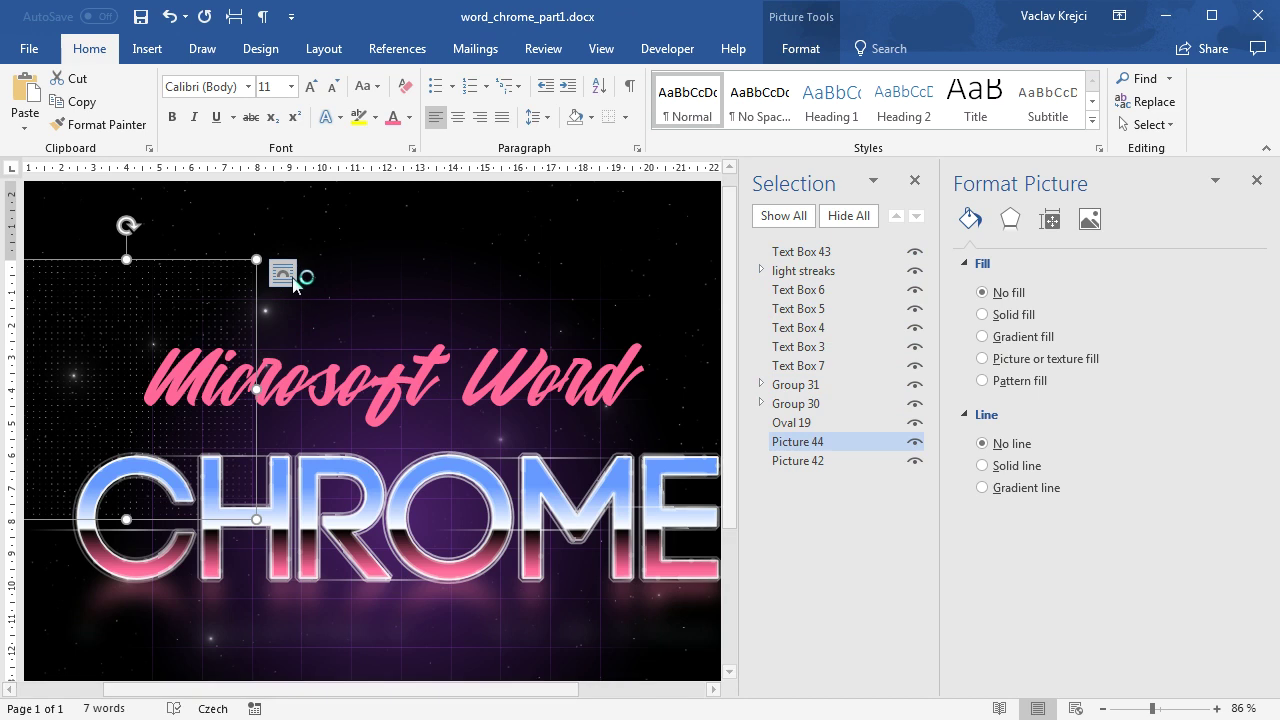
# Set the noise texture picture's text wrapping to In Front of Text and hide the picture
pyautogui.click(284, 274)
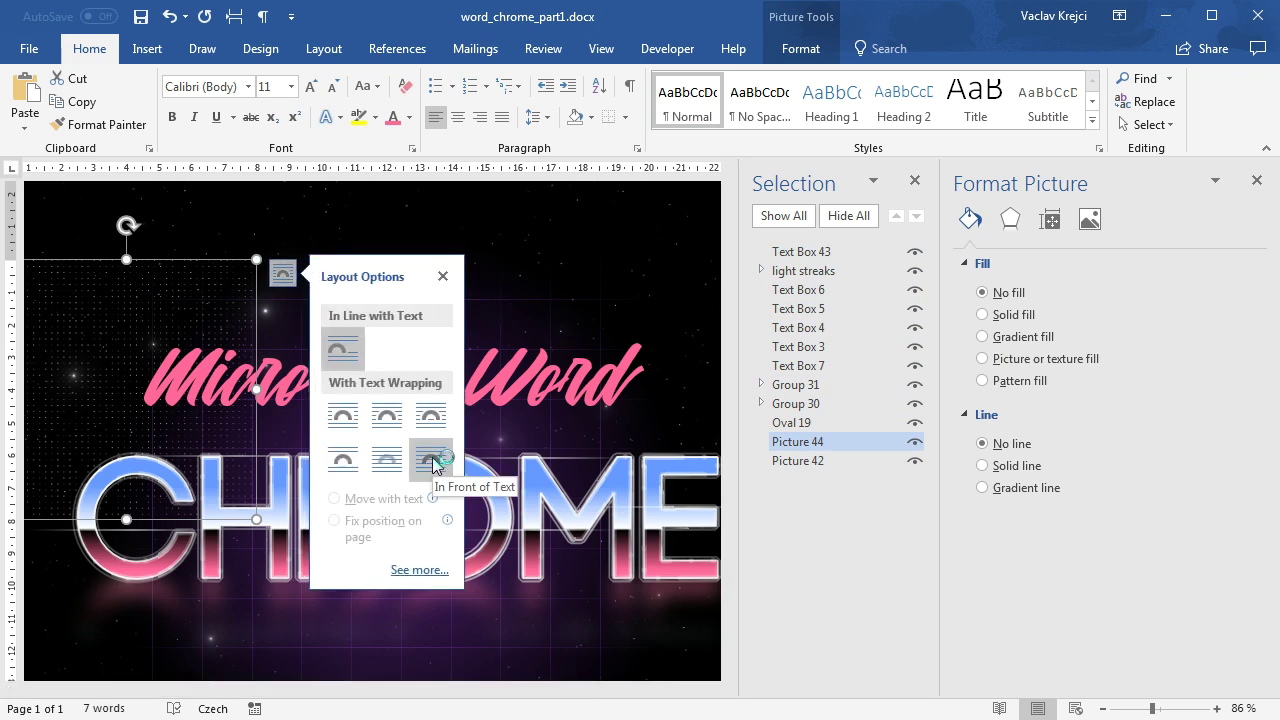
pyautogui.click(432, 463)
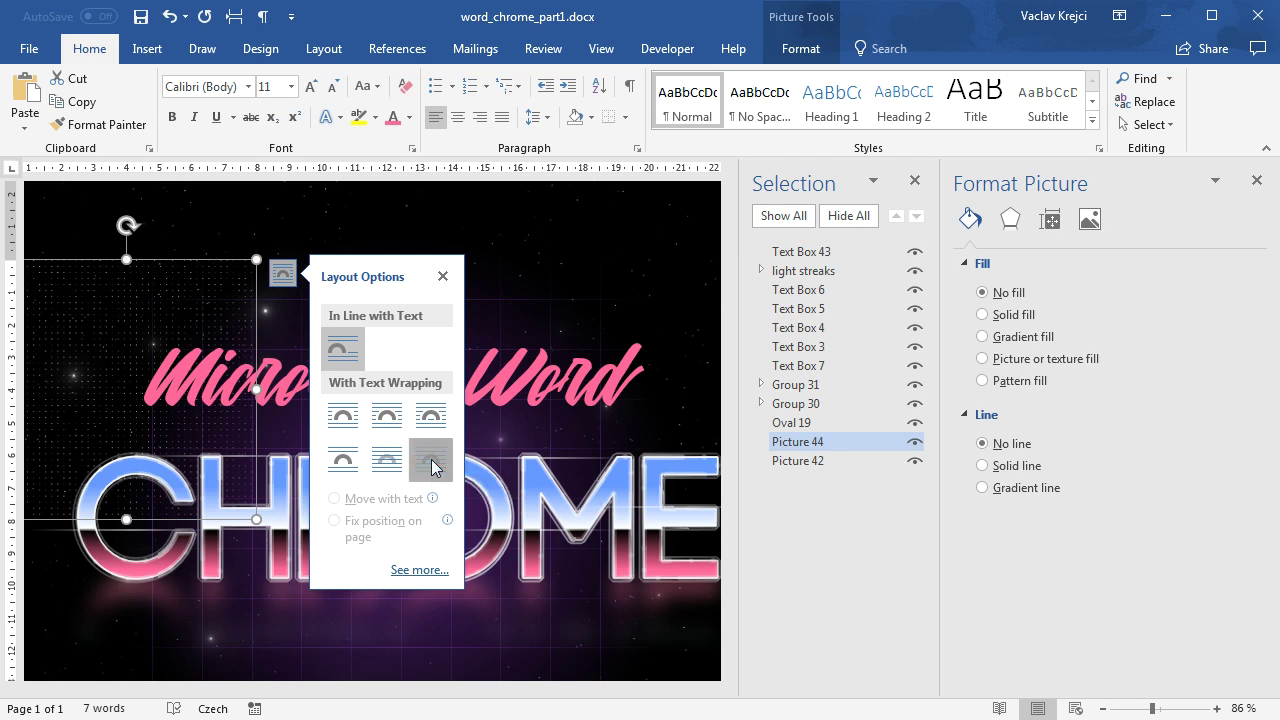
pyautogui.click(914, 251)
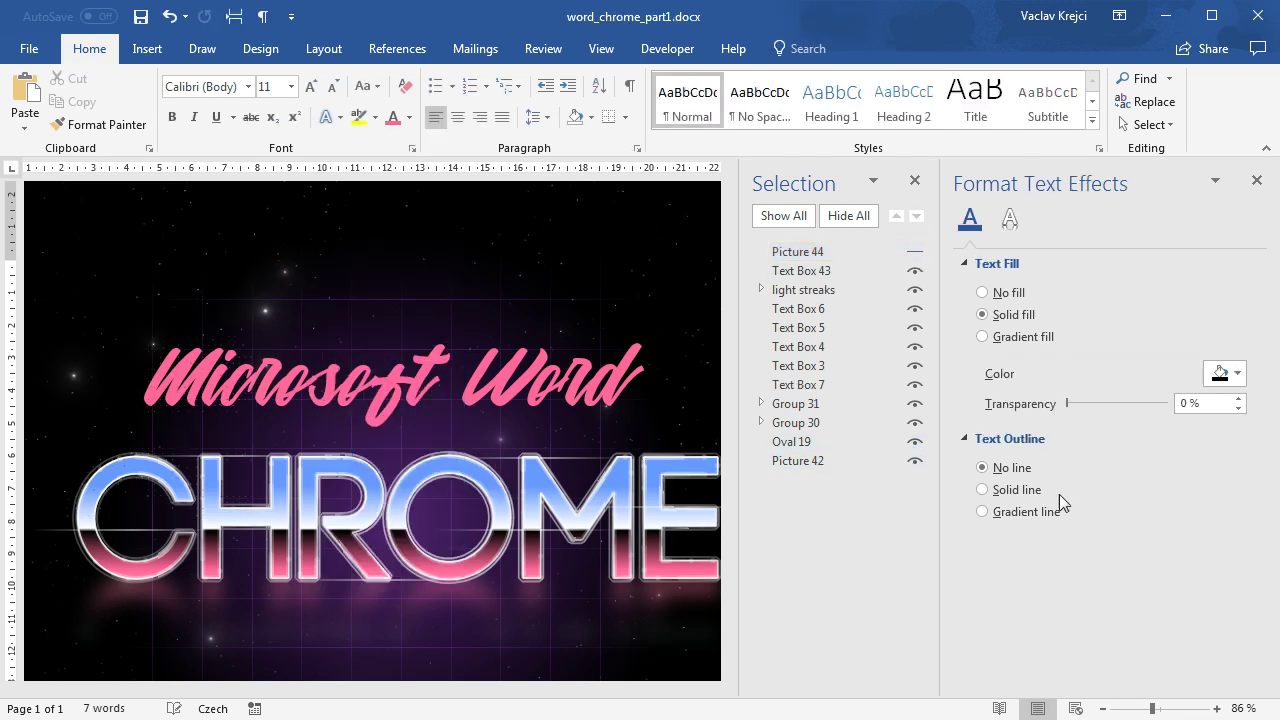
# Draw a rectangle about 29.37 cm wide and 20.69 cm high over nearly the whole page
pyautogui.moveTo(1153, 708); pyautogui.dragTo(1140, 710)
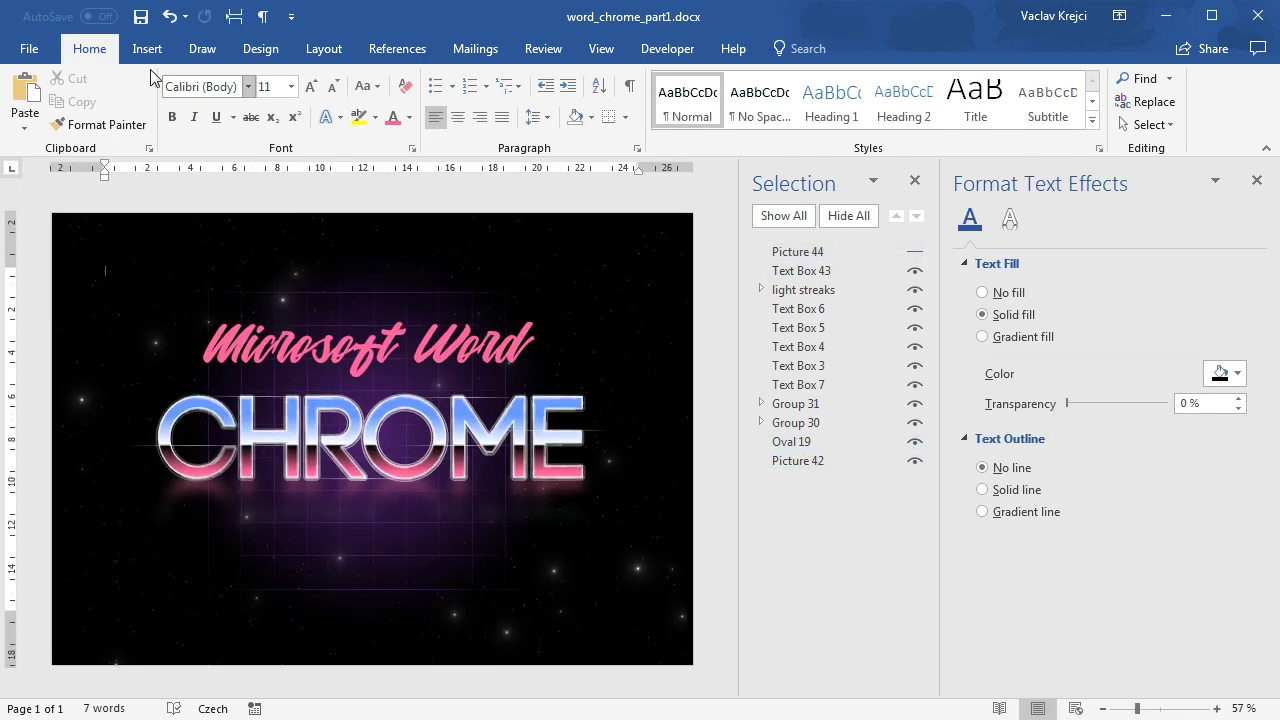
pyautogui.click(147, 48)
pyautogui.click(140, 124)
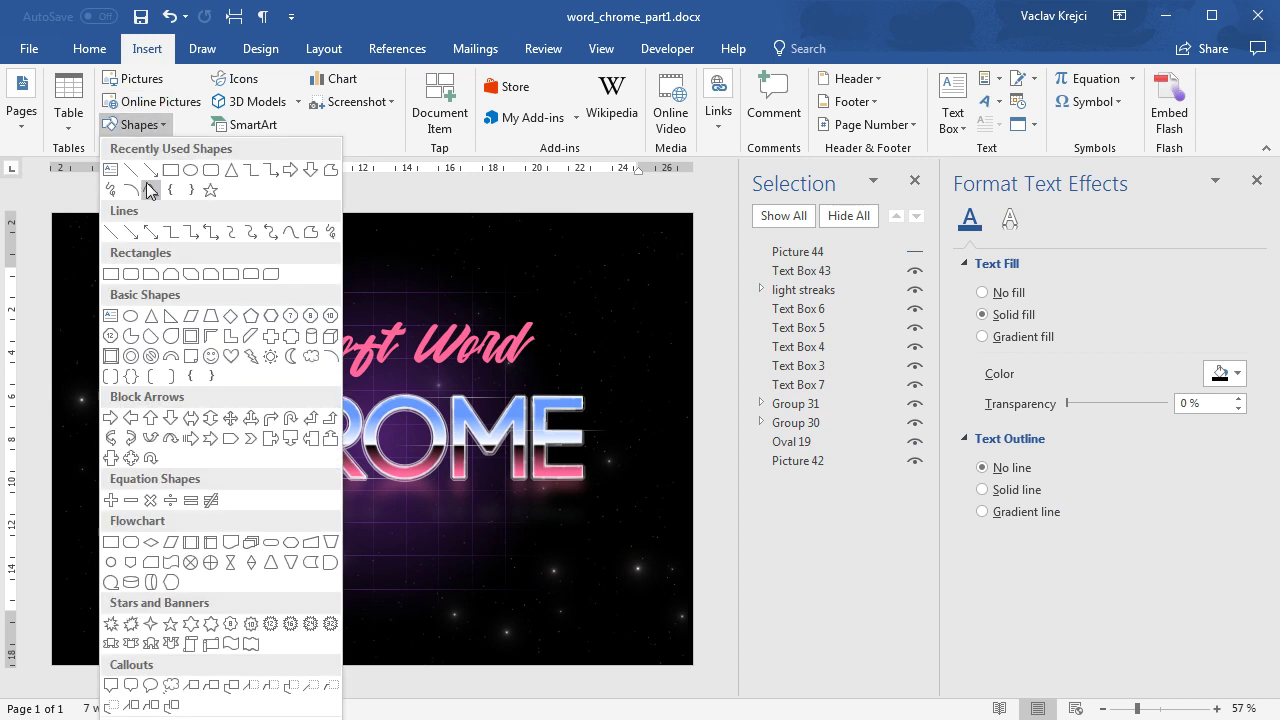
pyautogui.click(166, 172)
pyautogui.moveTo(59, 221); pyautogui.dragTo(697, 664)
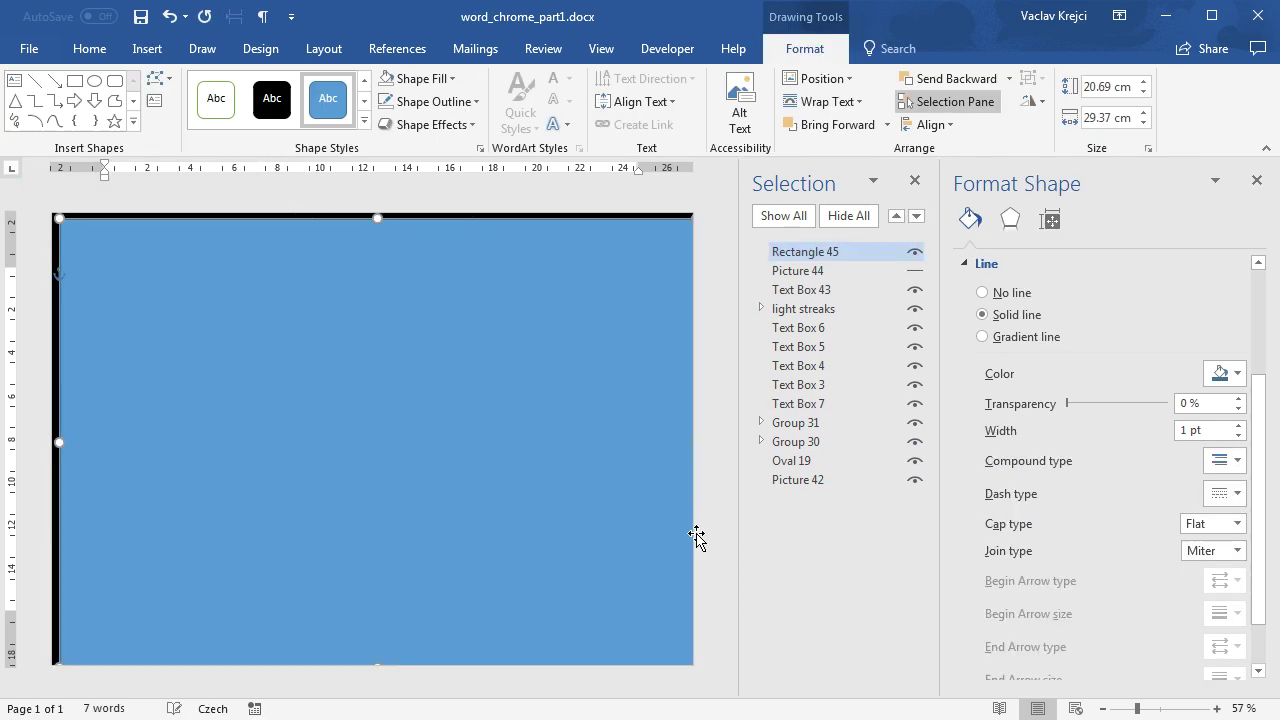
# Remove the rectangle's outline and fill it with the noise picture from the clipboard, tiled as a texture
pyautogui.click(1006, 292)
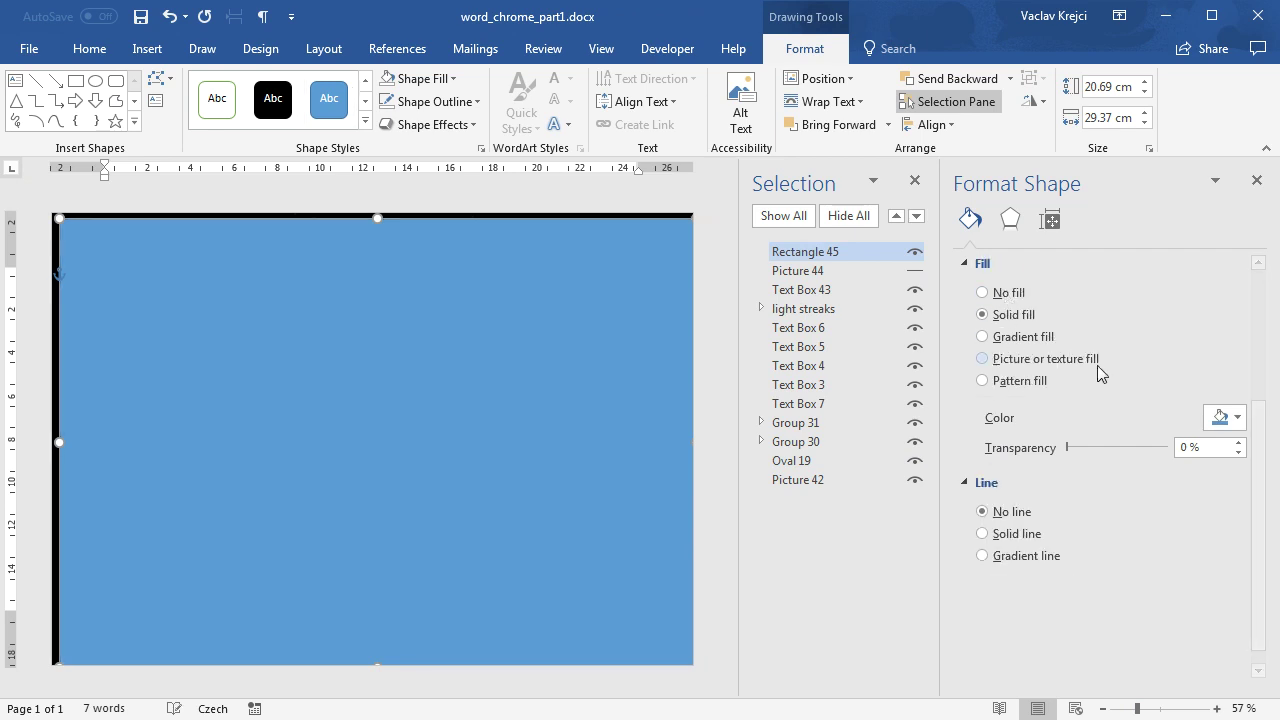
pyautogui.click(1030, 362)
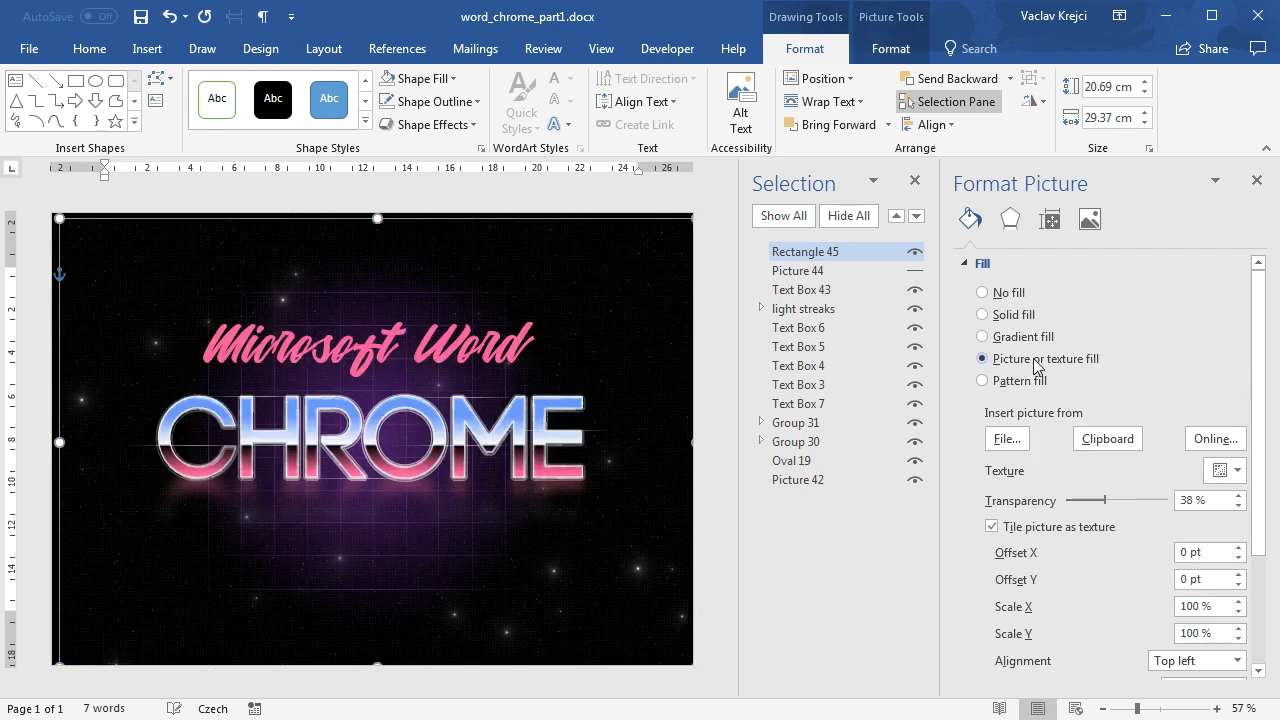
pyautogui.moveTo(1257, 406); pyautogui.dragTo(1257, 445)
pyautogui.click(1104, 372)
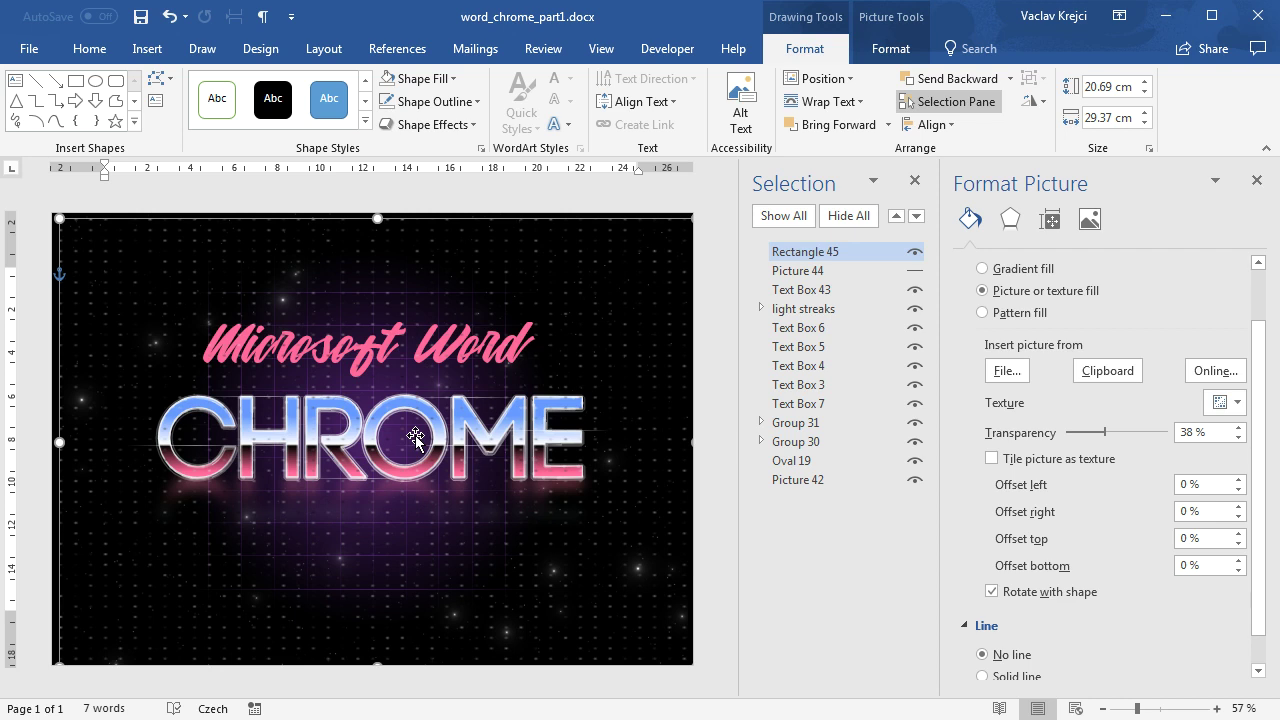
pyautogui.click(1015, 461)
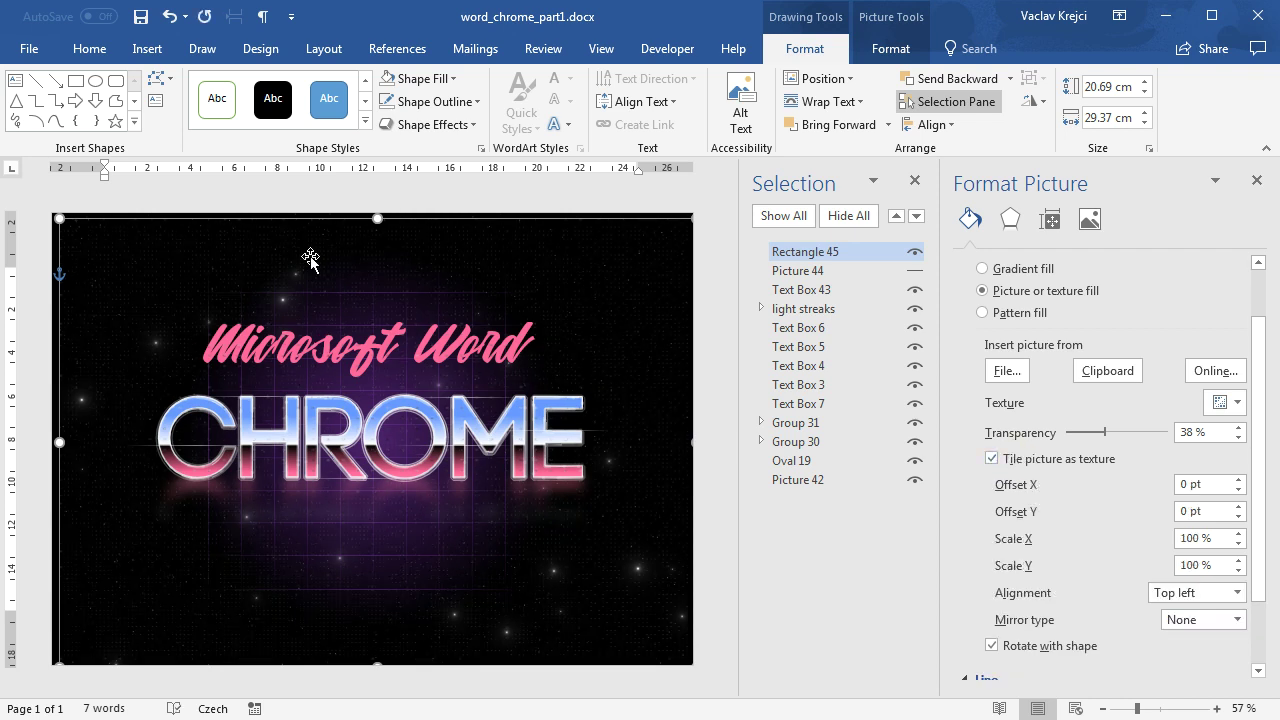
# Set the transparency of the rectangle's noise texture fill to 54 %
pyautogui.click(1178, 708)
pyautogui.moveTo(213, 697); pyautogui.dragTo(404, 689)
pyautogui.moveTo(730, 320); pyautogui.dragTo(737, 451)
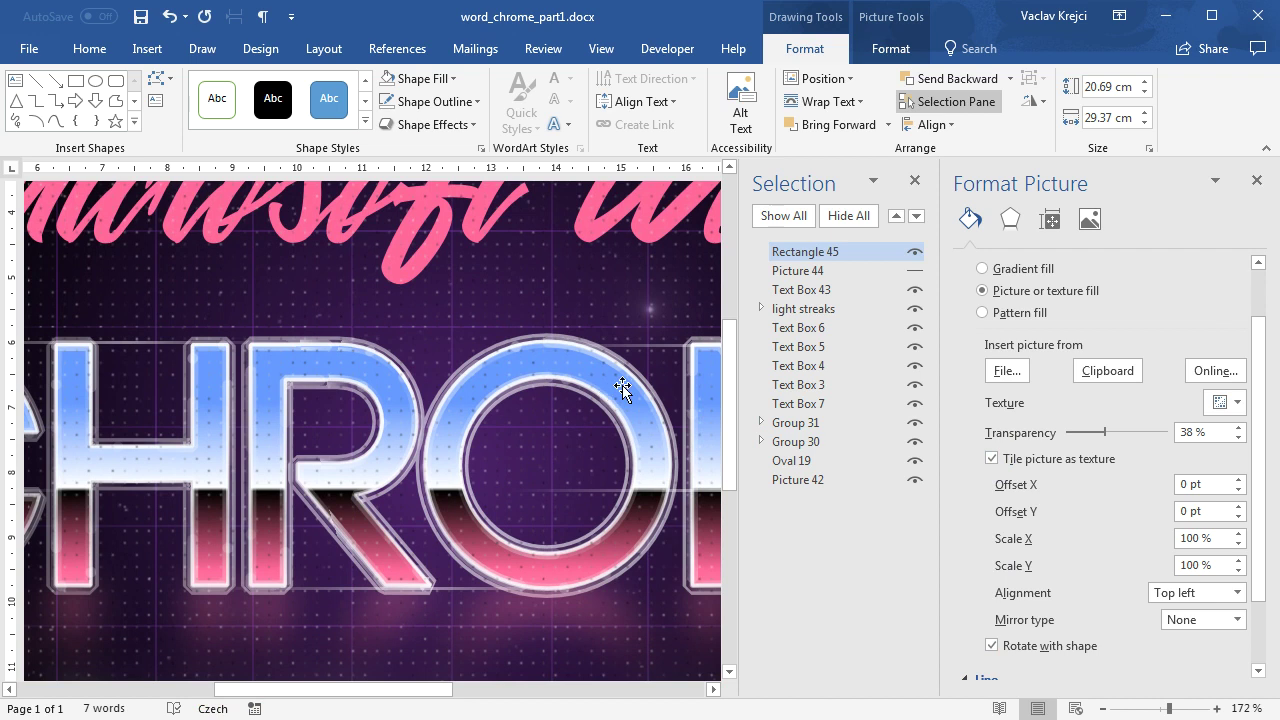
pyautogui.click(1105, 432)
pyautogui.moveTo(1107, 433)
pyautogui.mouseDown()
pyautogui.moveTo(1135, 433)
pyautogui.moveTo(1107, 434)
pyautogui.moveTo(1120, 434)
pyautogui.mouseUp()
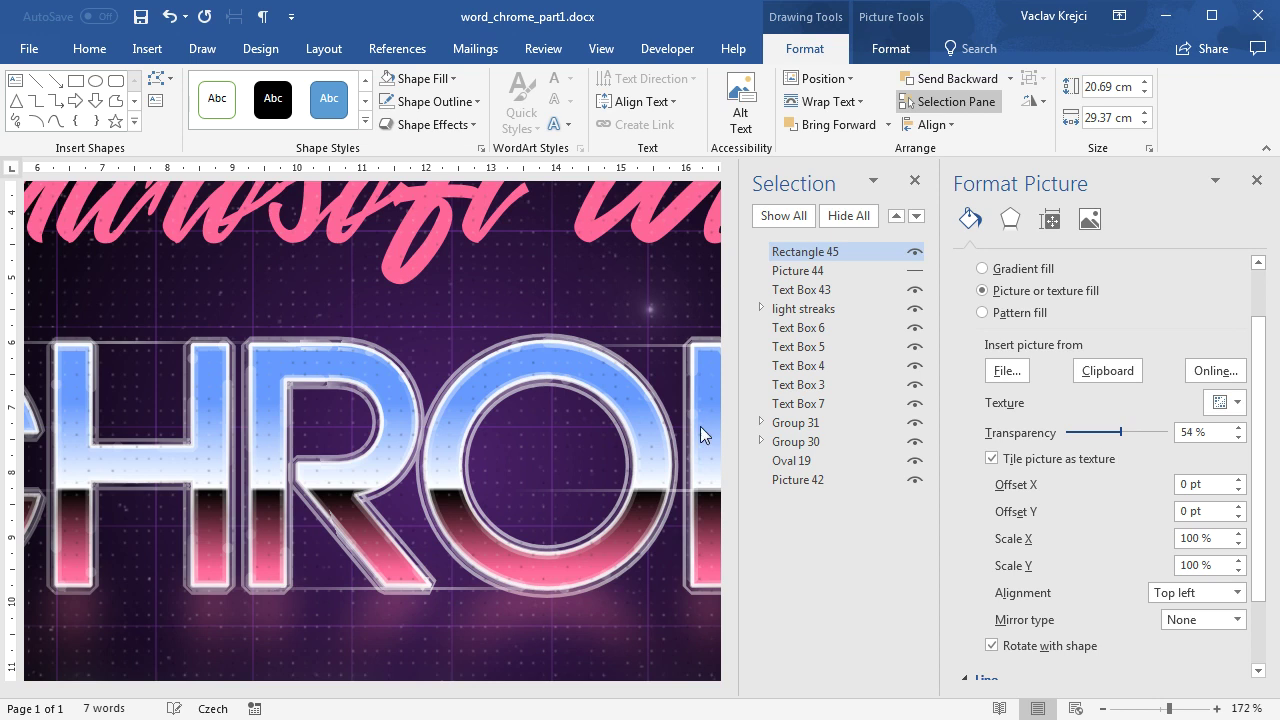
# Enlarge the noise rectangle to about 30.16 × 21.48 cm so it covers the page's upper-left corner
pyautogui.click(1151, 708)
pyautogui.click(1133, 712)
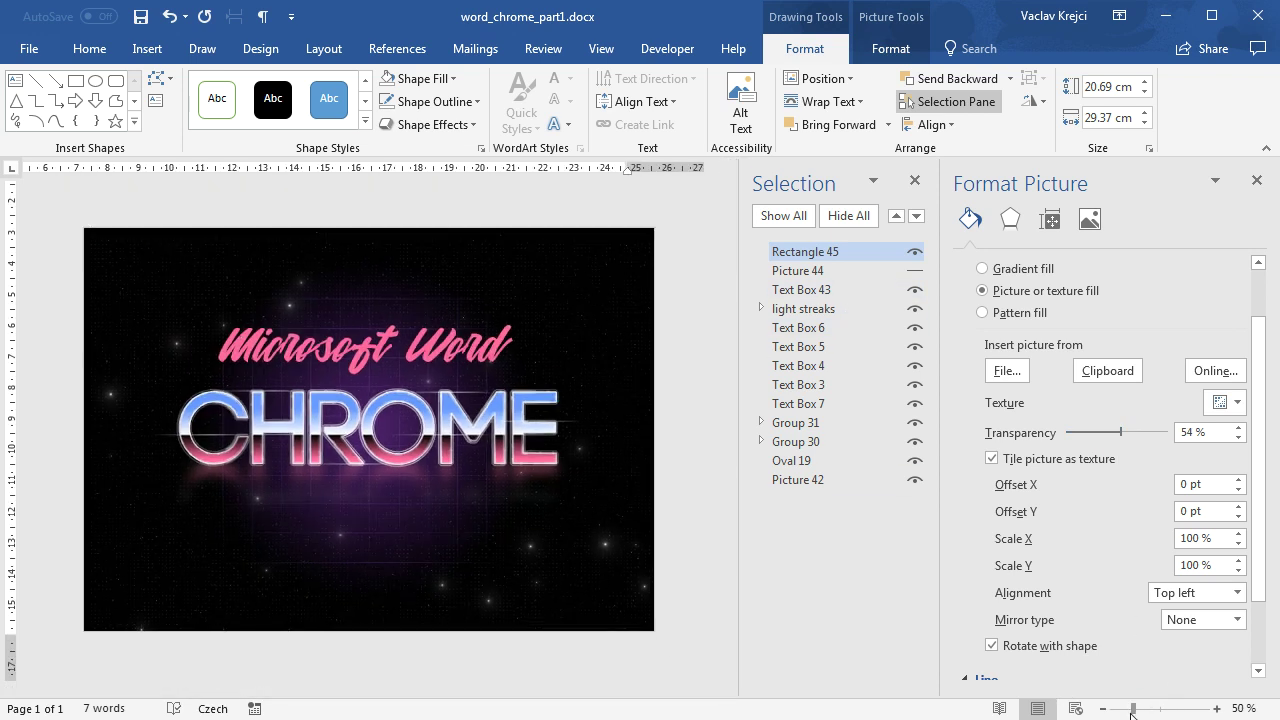
pyautogui.click(97, 243)
pyautogui.moveTo(97, 243)
pyautogui.mouseDown()
pyautogui.moveTo(74, 220)
pyautogui.moveTo(83, 229)
pyautogui.mouseUp()
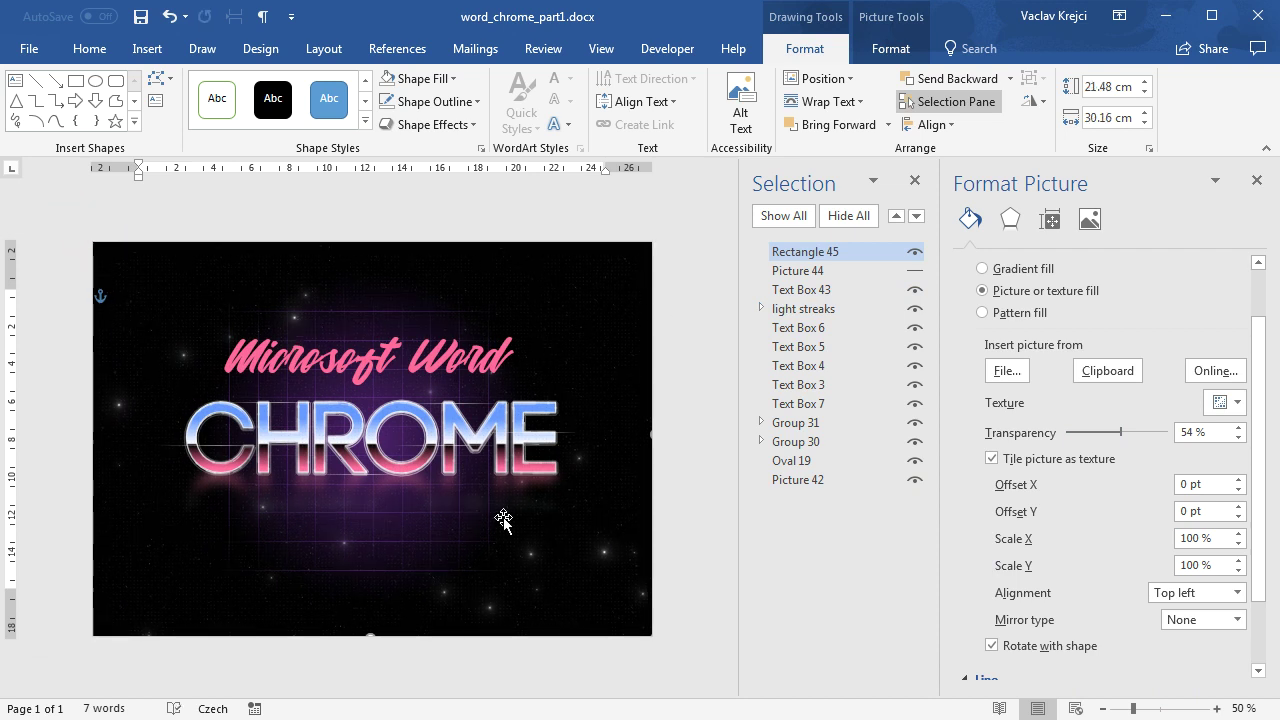
# Close the formatting and selection panes and examine the noise texture over the finished artwork
pyautogui.click(1257, 182)
pyautogui.click(1257, 183)
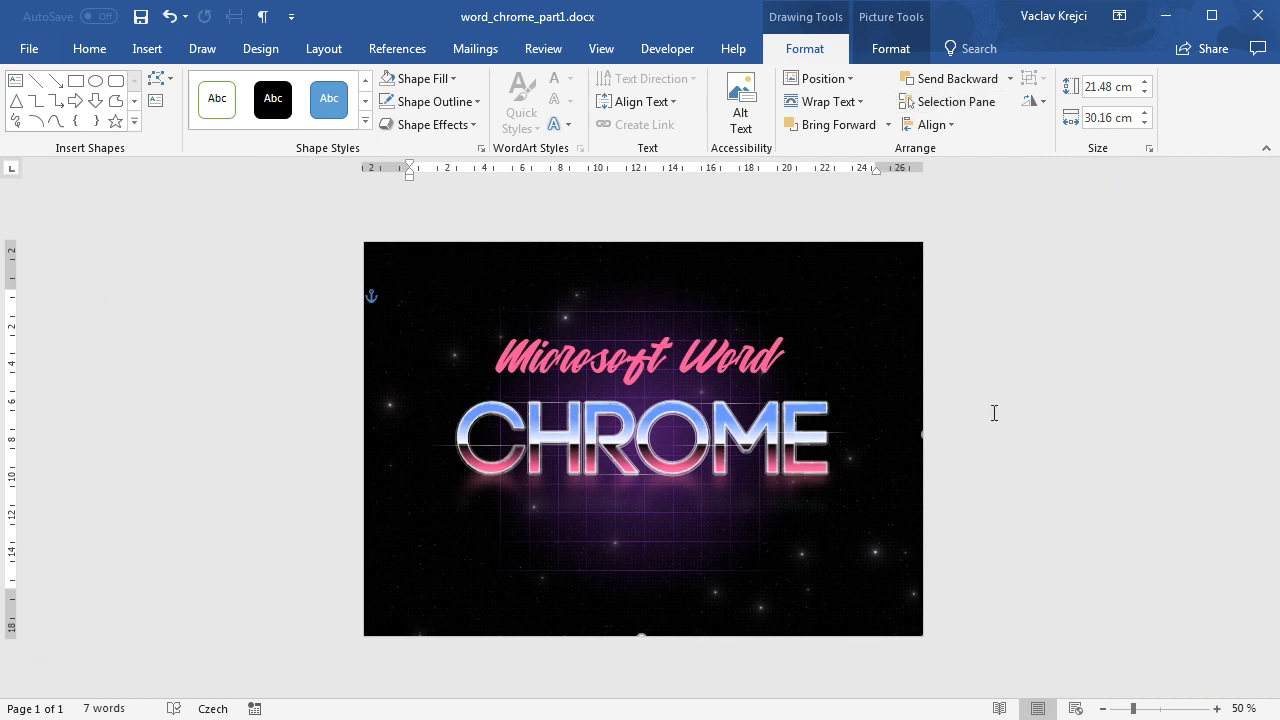
pyautogui.click(1163, 709)
pyautogui.scroll(-1, 1123, 571)
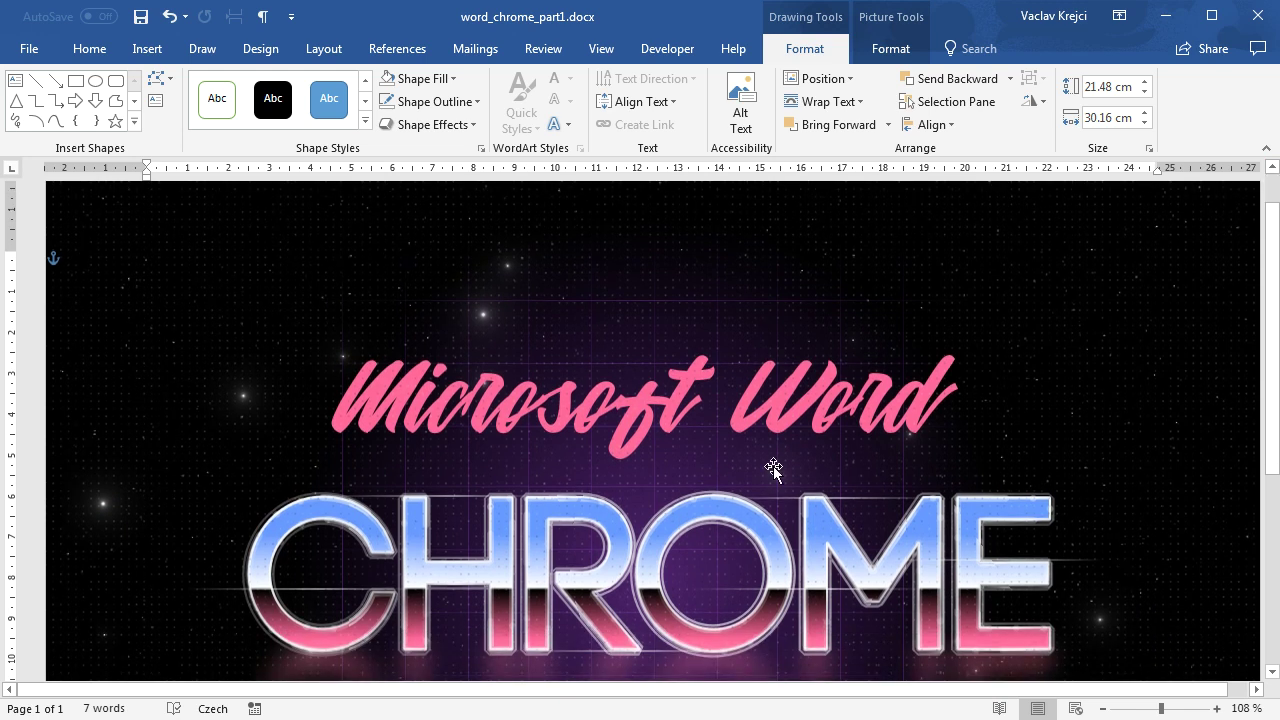
pyautogui.scroll(-1, 773, 467)
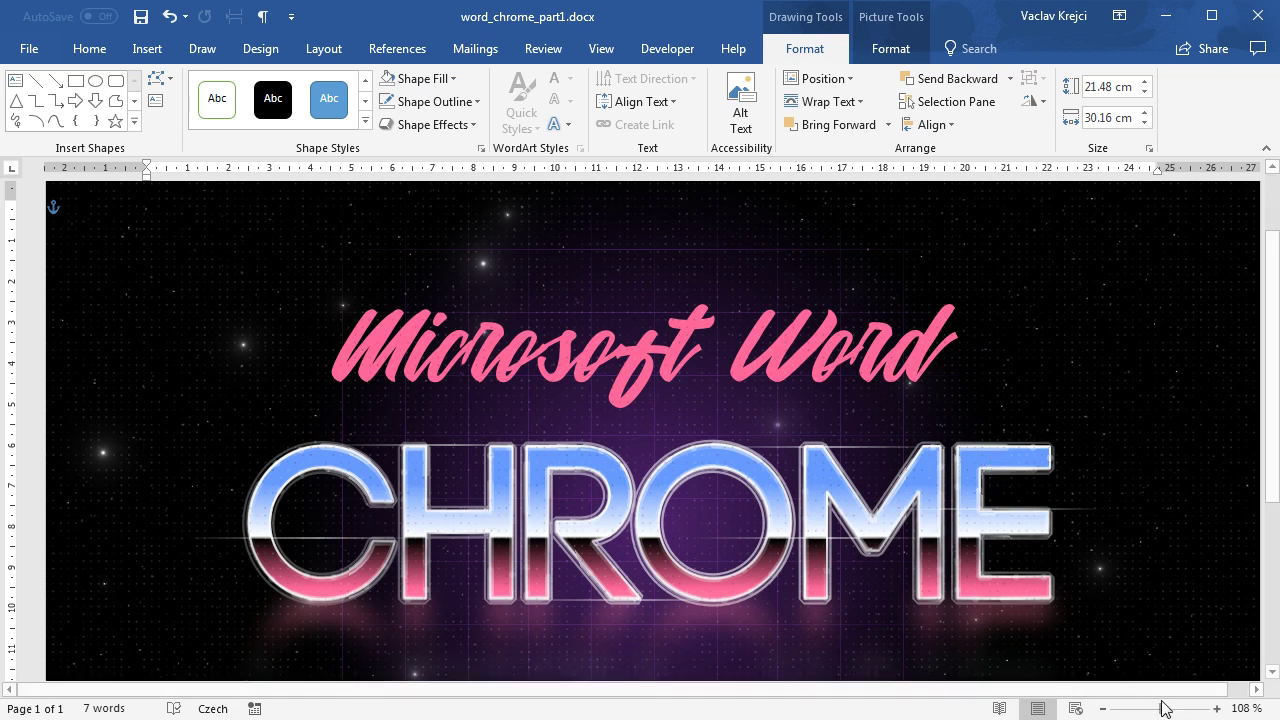
pyautogui.click(1102, 708)
pyautogui.click(1102, 708)
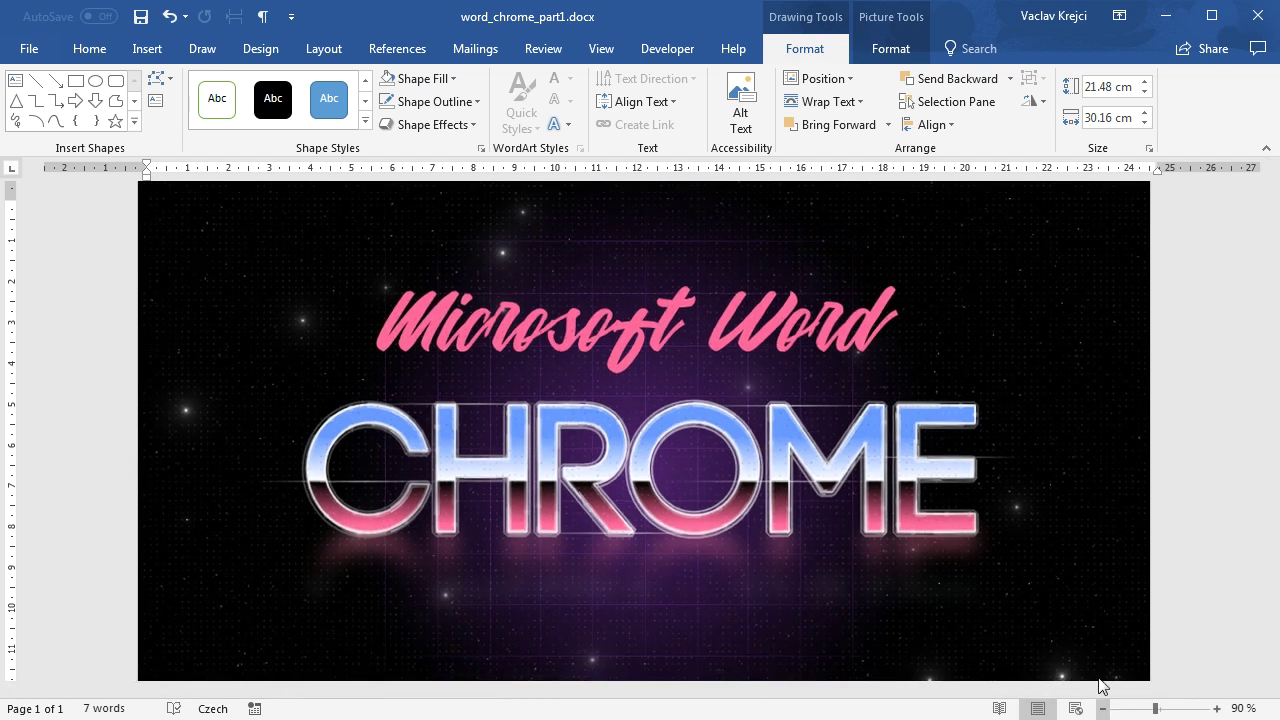